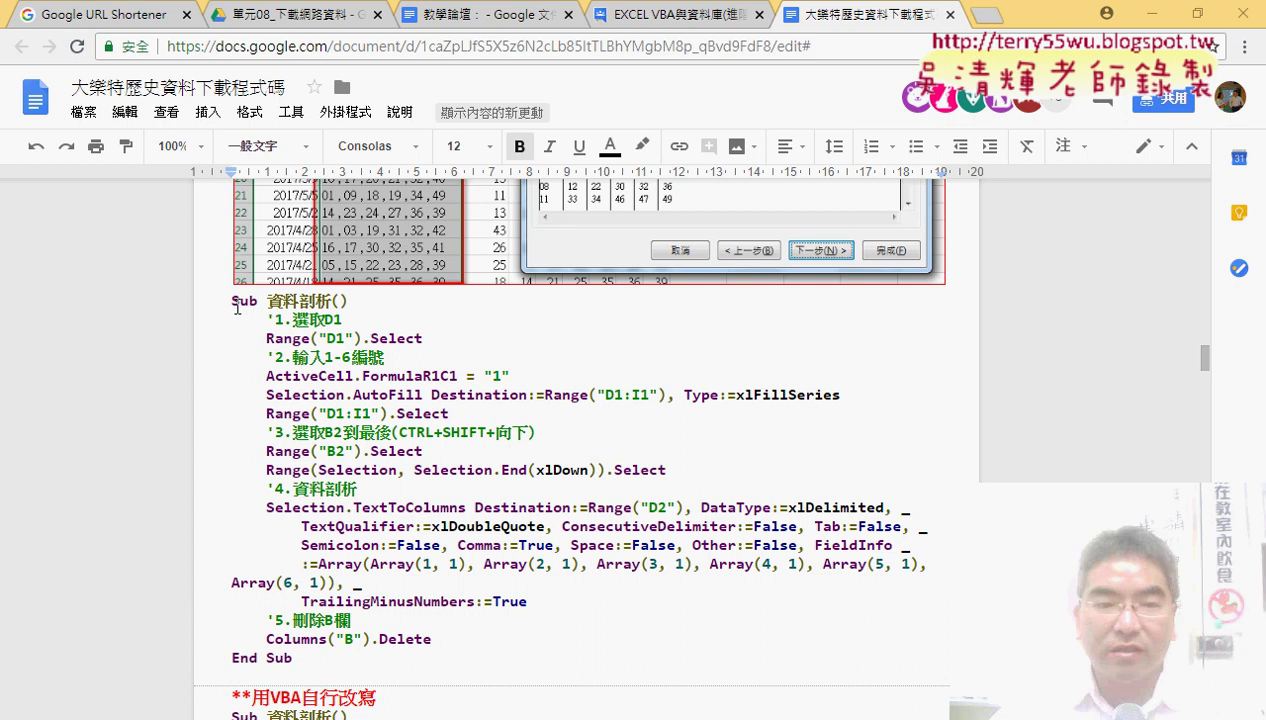
# Step: Review the 資料剖析 macro code, highlighting its comment and the D1:I1 header-numbering lines
pyautogui.moveTo(231, 300); pyautogui.dragTo(364, 662)
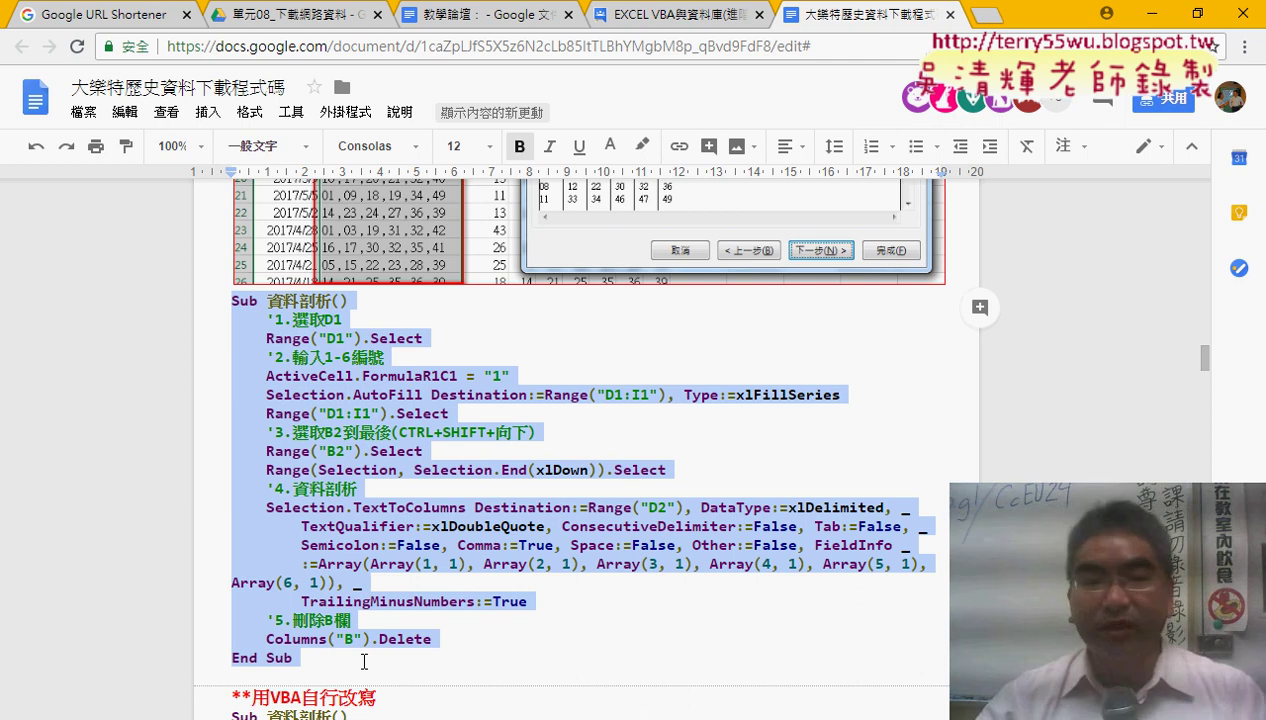
pyautogui.moveTo(266, 320); pyautogui.dragTo(353, 320)
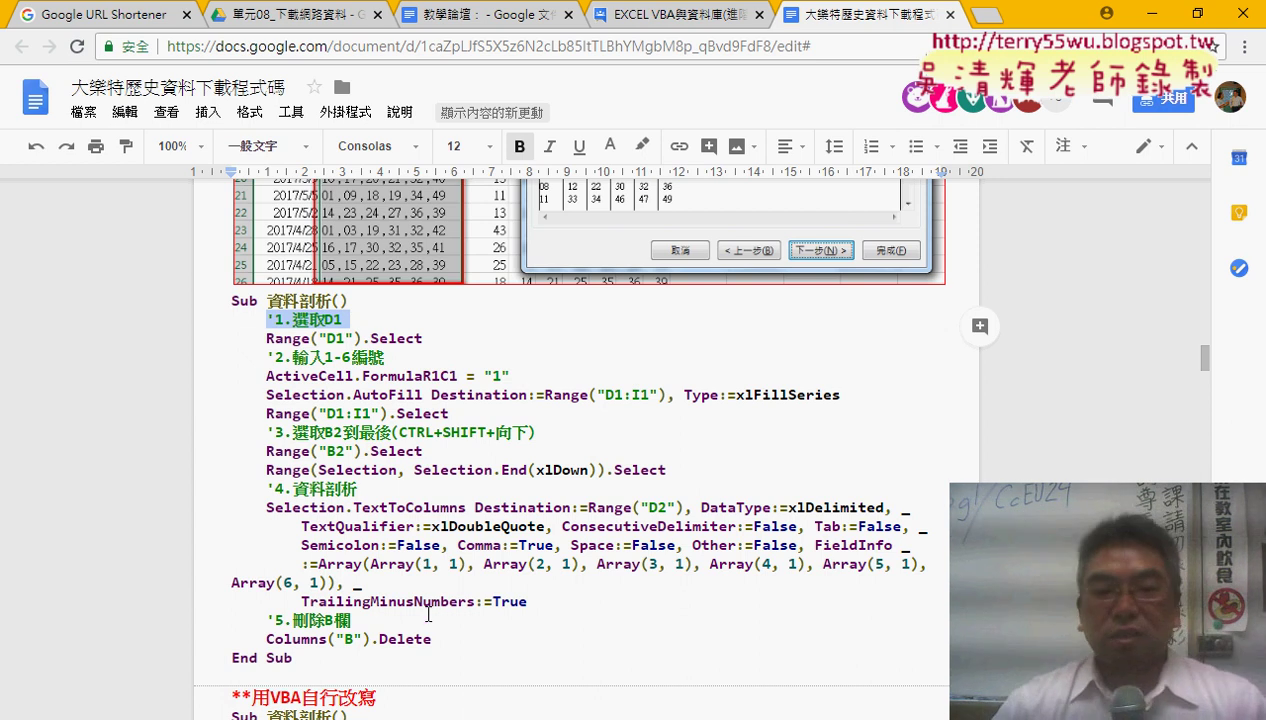
pyautogui.moveTo(341, 660); pyautogui.dragTo(193, 305)
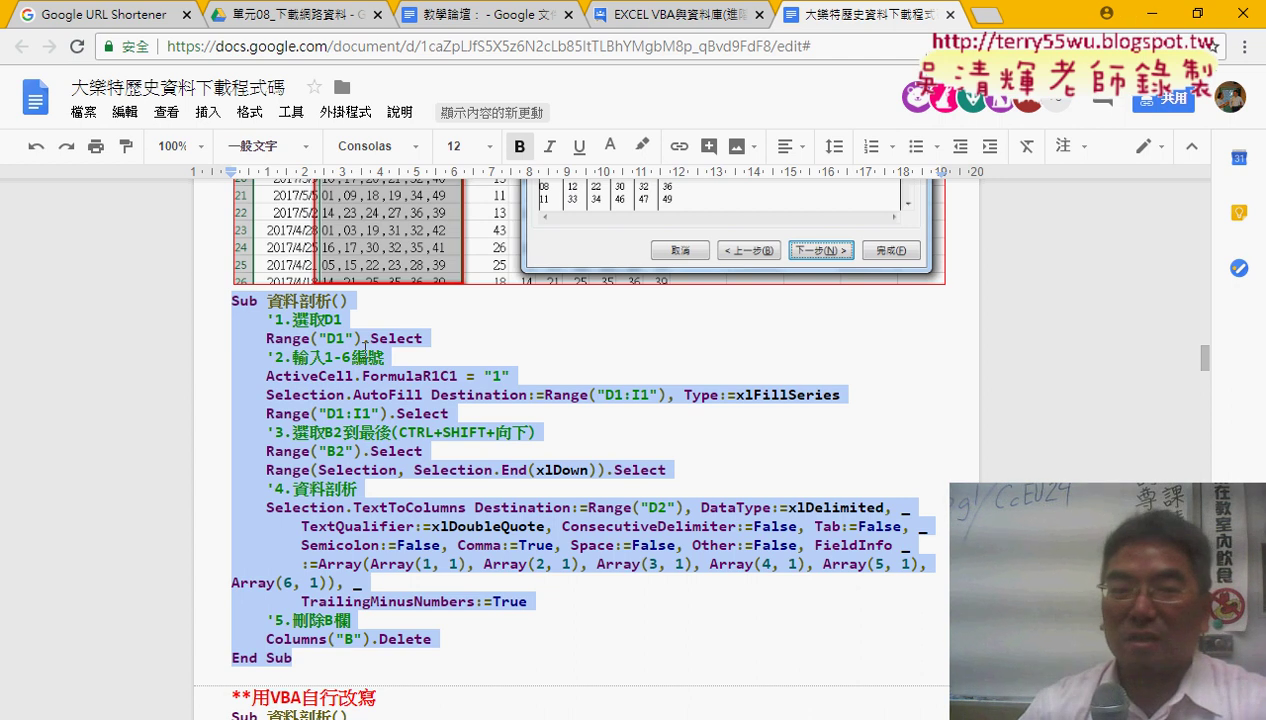
pyautogui.moveTo(266, 319); pyautogui.dragTo(455, 413)
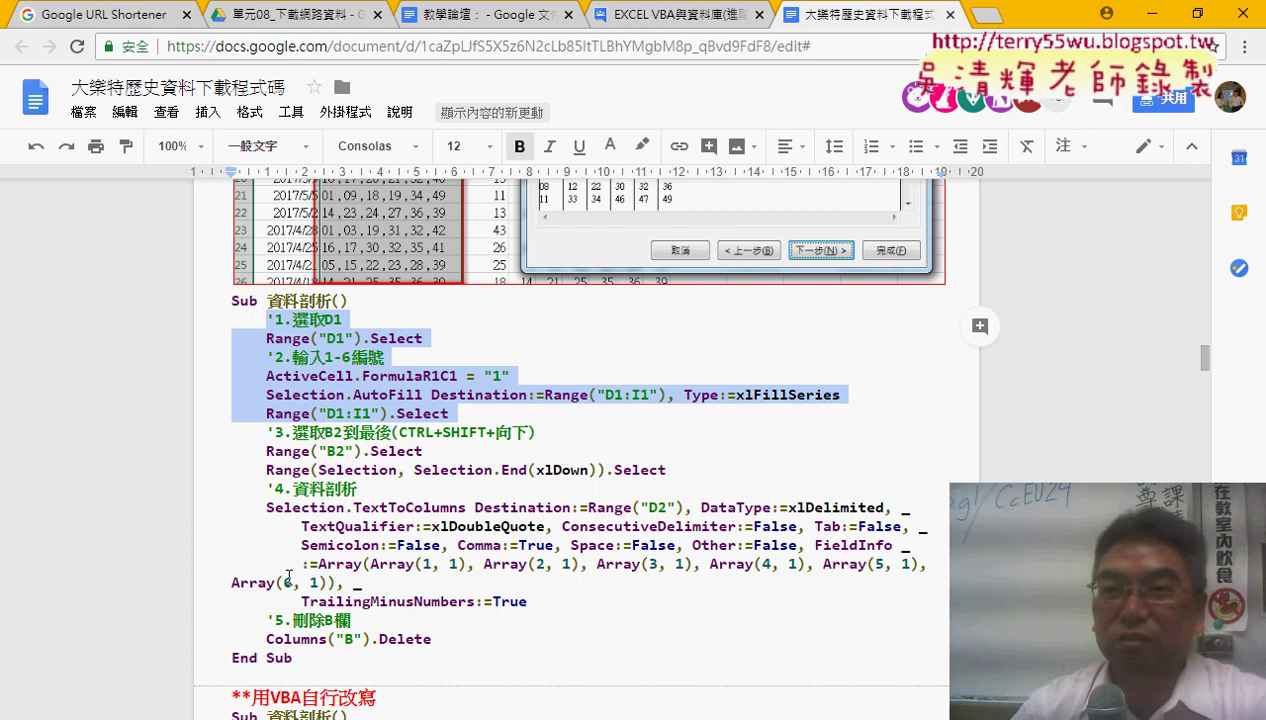
pyautogui.click(1150, 14)
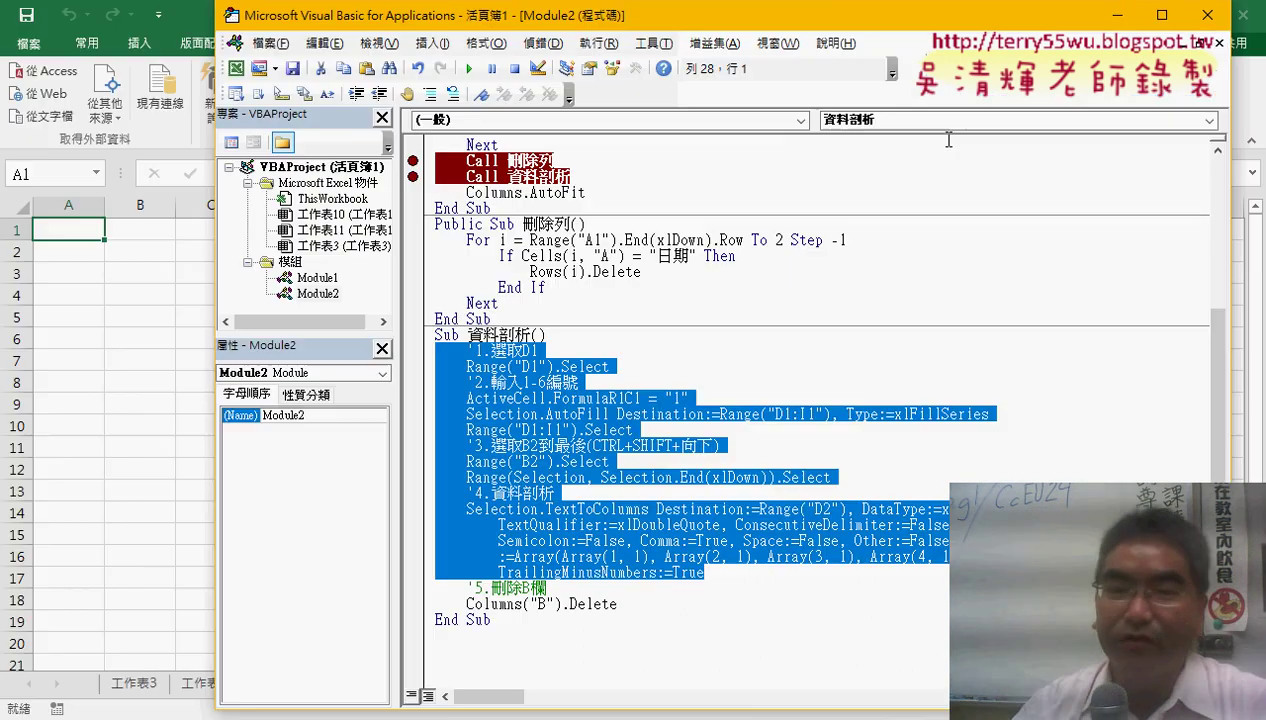
pyautogui.click(656, 414)
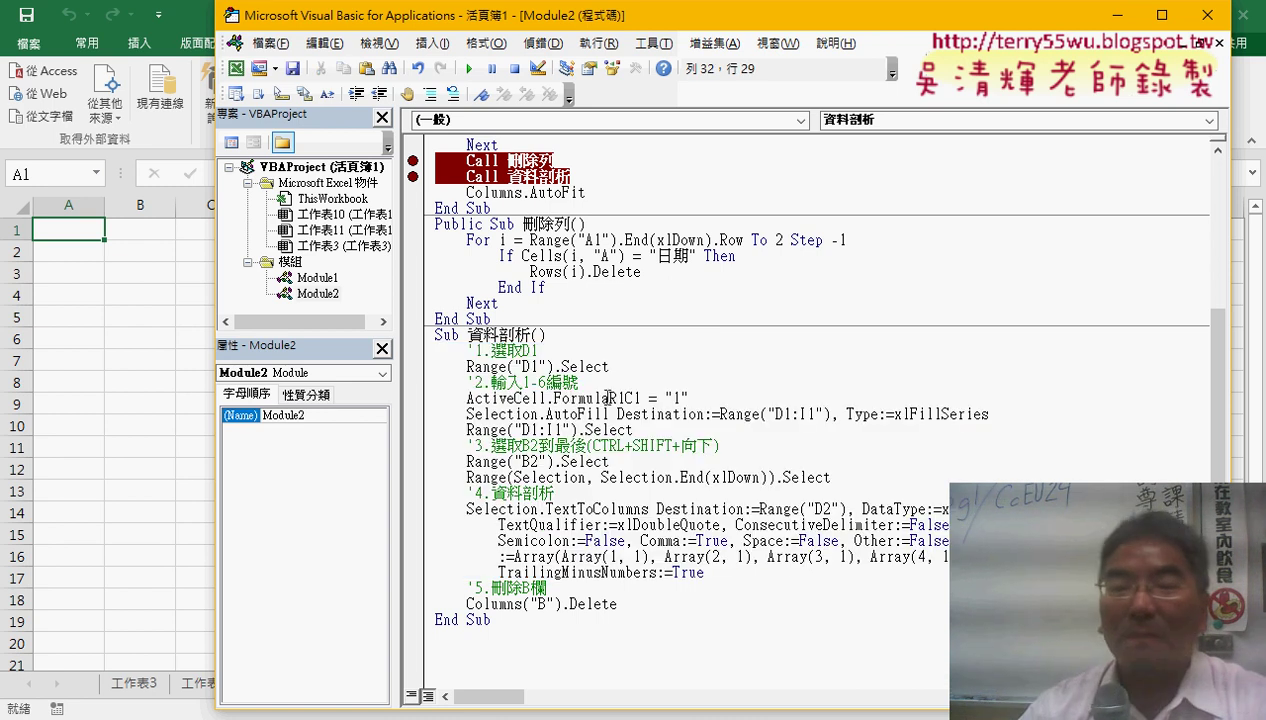
pyautogui.moveTo(633, 430); pyautogui.dragTo(432, 351)
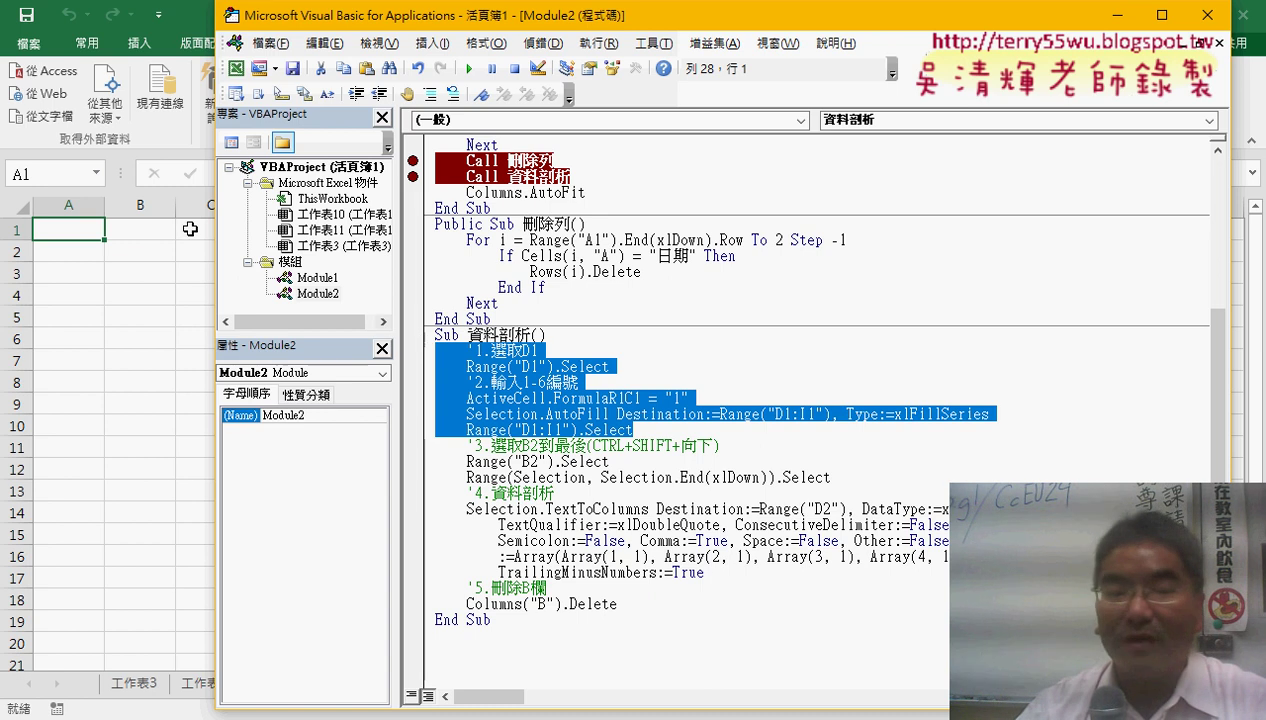
# Step: Add a new blank sheet 工作表12 after viewing the earlier results on 工作表10
pyautogui.click(138, 592)
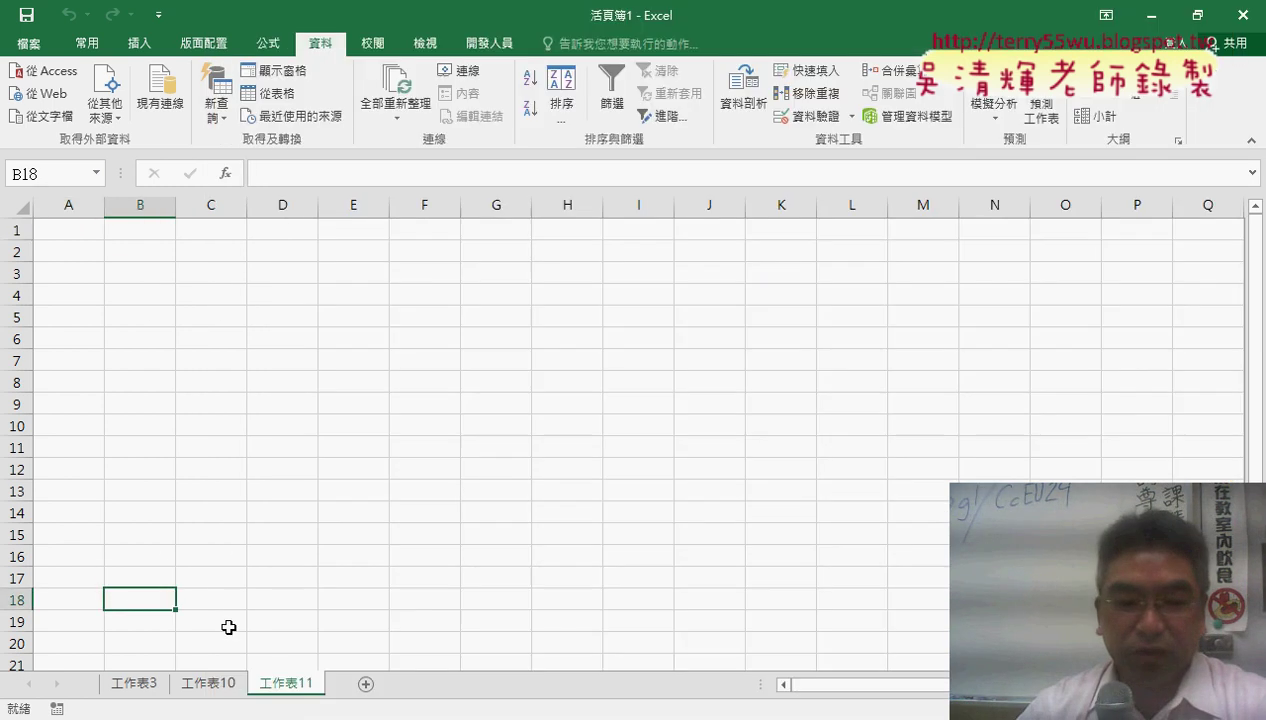
pyautogui.click(208, 683)
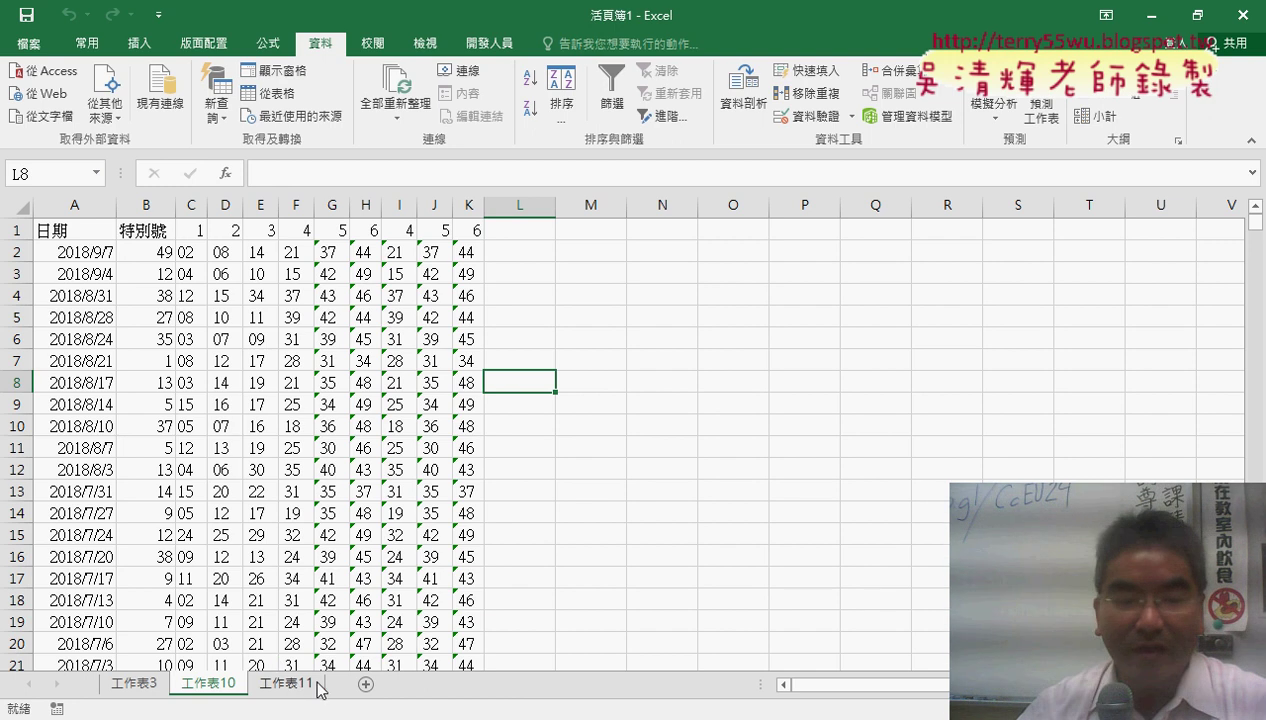
pyautogui.click(366, 684)
# Step: Remove the breakpoint on Call 刪除列 in Module2
pyautogui.click(313, 718)
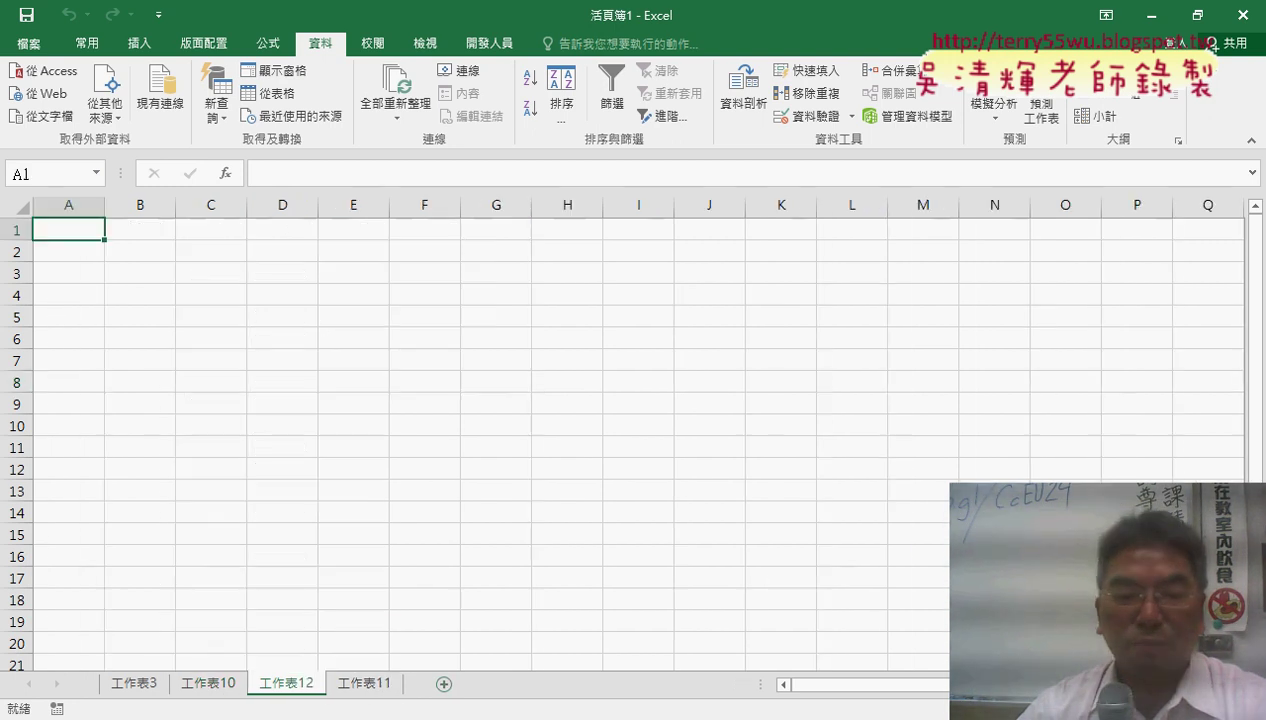
pyautogui.click(520, 668)
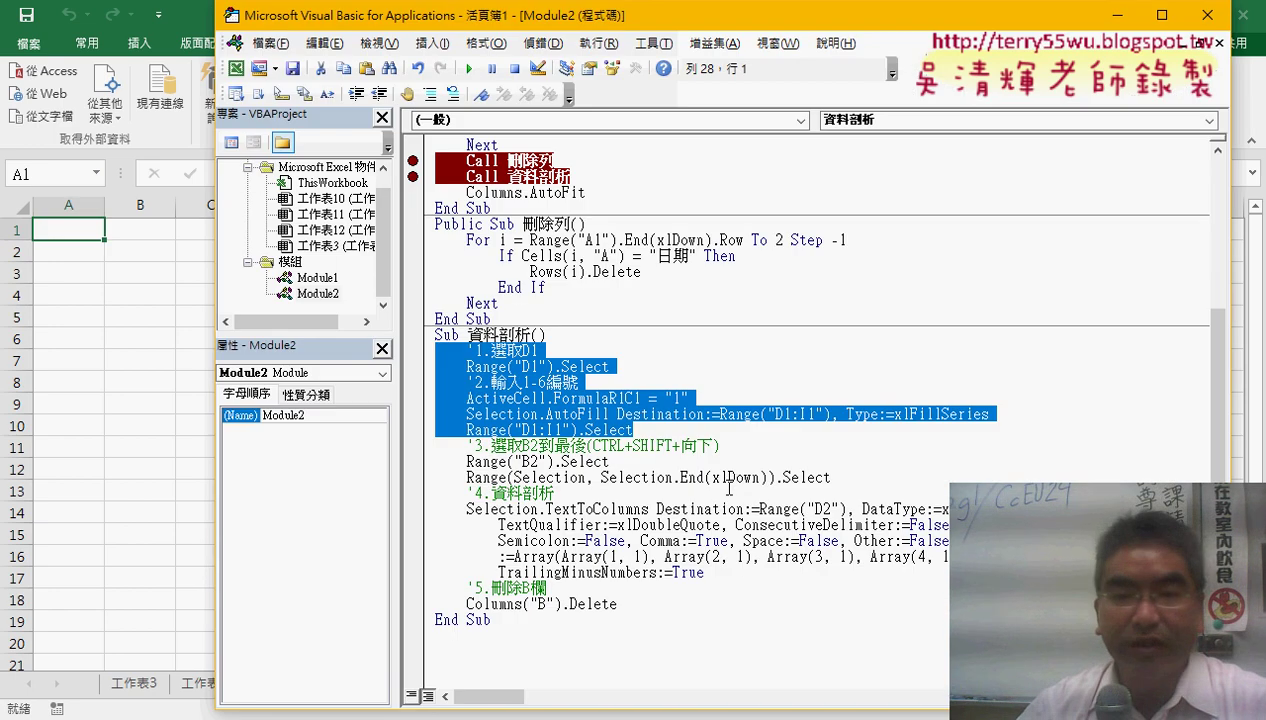
pyautogui.scroll(1, 729, 487)
pyautogui.scroll(3, 729, 487)
pyautogui.click(661, 287)
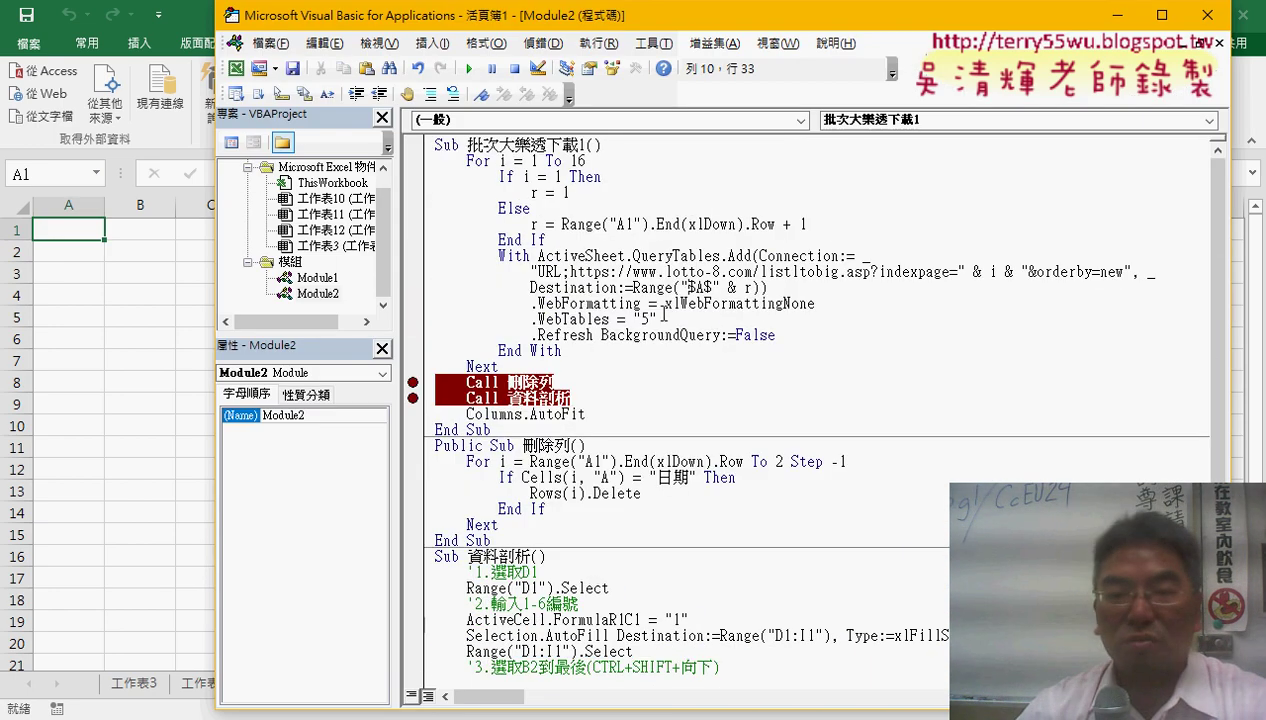
pyautogui.click(412, 383)
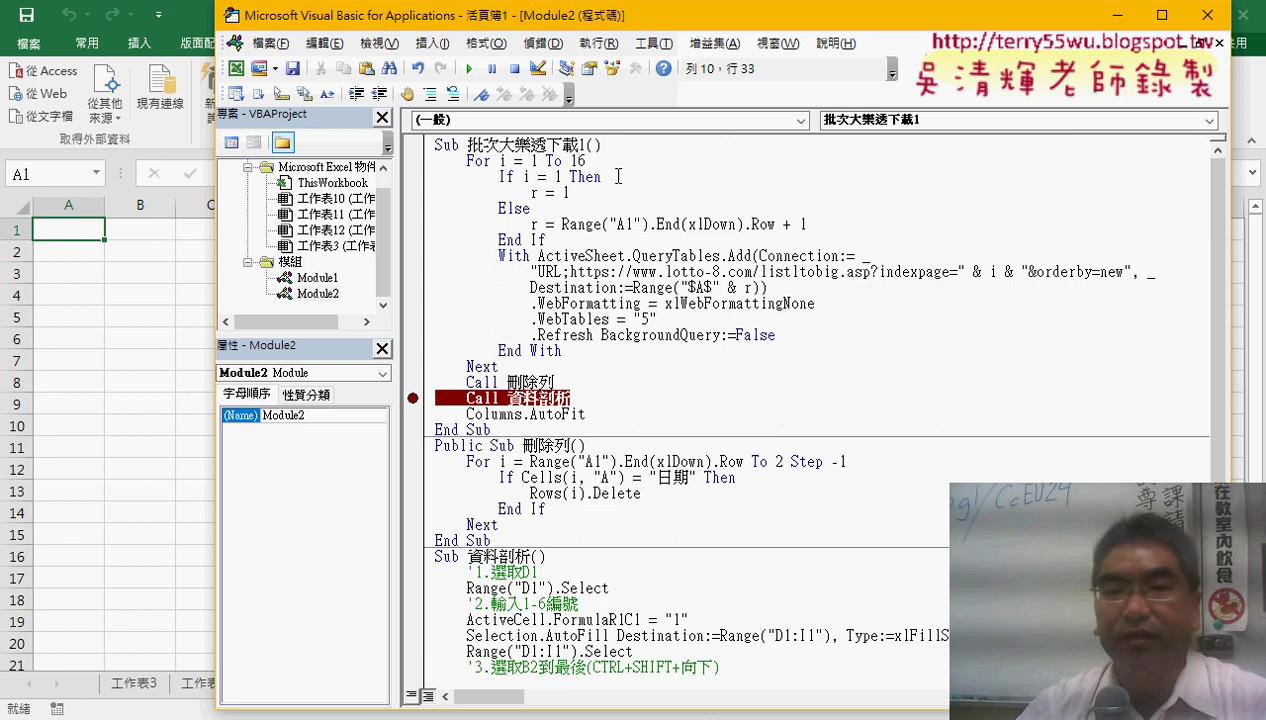
# Step: Run the lottery download macro until it pauses at the Call 資料剖析 breakpoint
pyautogui.click(469, 69)
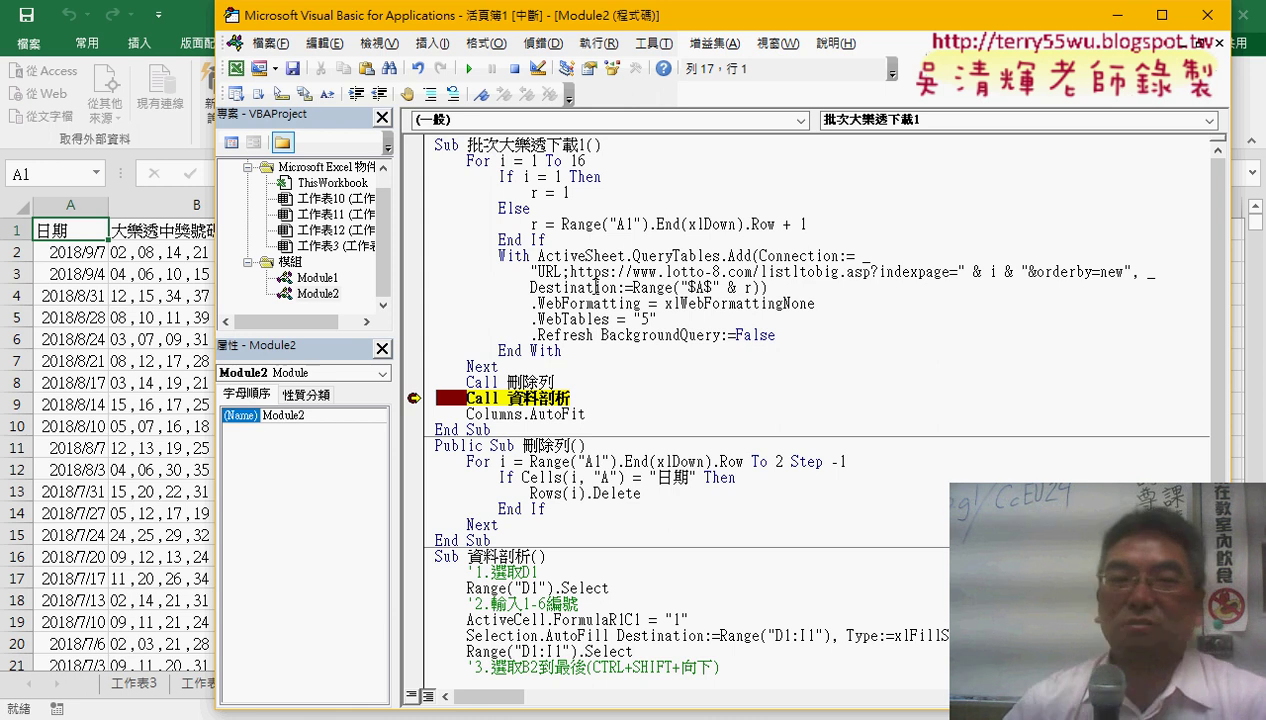
pyautogui.moveTo(598, 8); pyautogui.dragTo(915, 37)
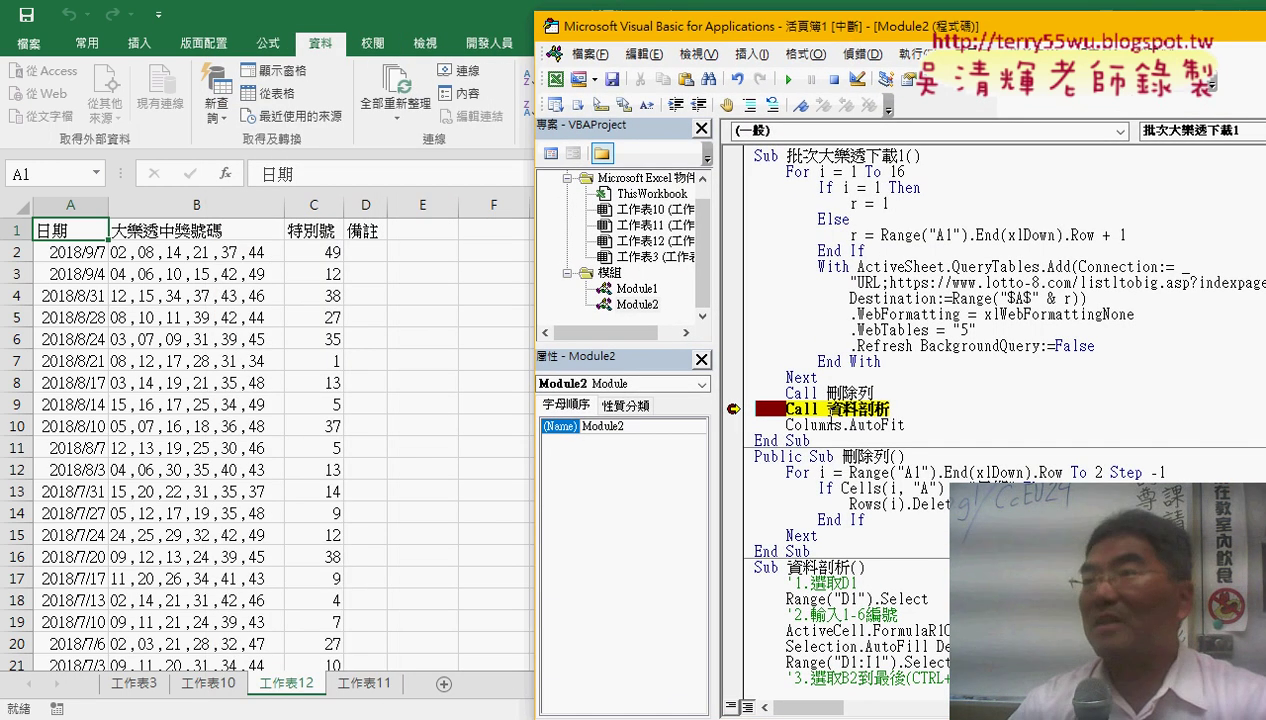
pyautogui.scroll(-4, 829, 422)
pyautogui.scroll(-1, 815, 330)
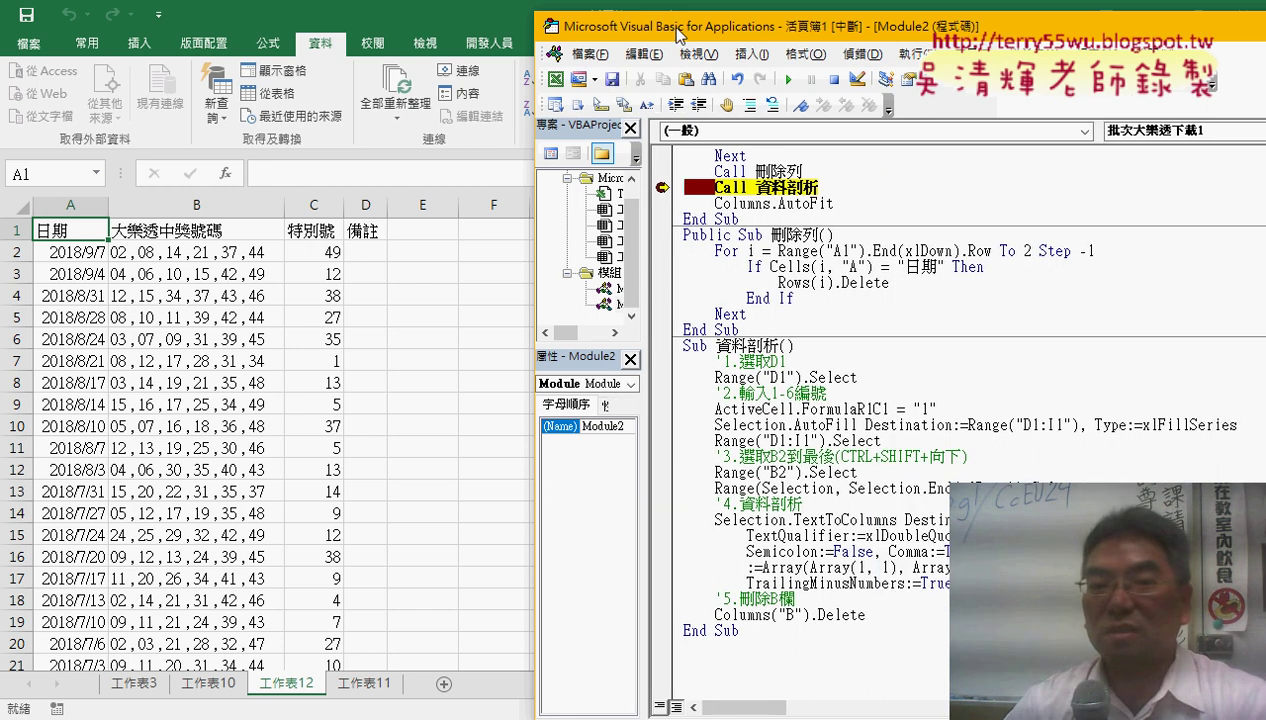
# Step: Check the header cells D1:I1 on 工作表12 beside the resized VBA window
pyautogui.moveTo(645, 200); pyautogui.dragTo(676, 360)
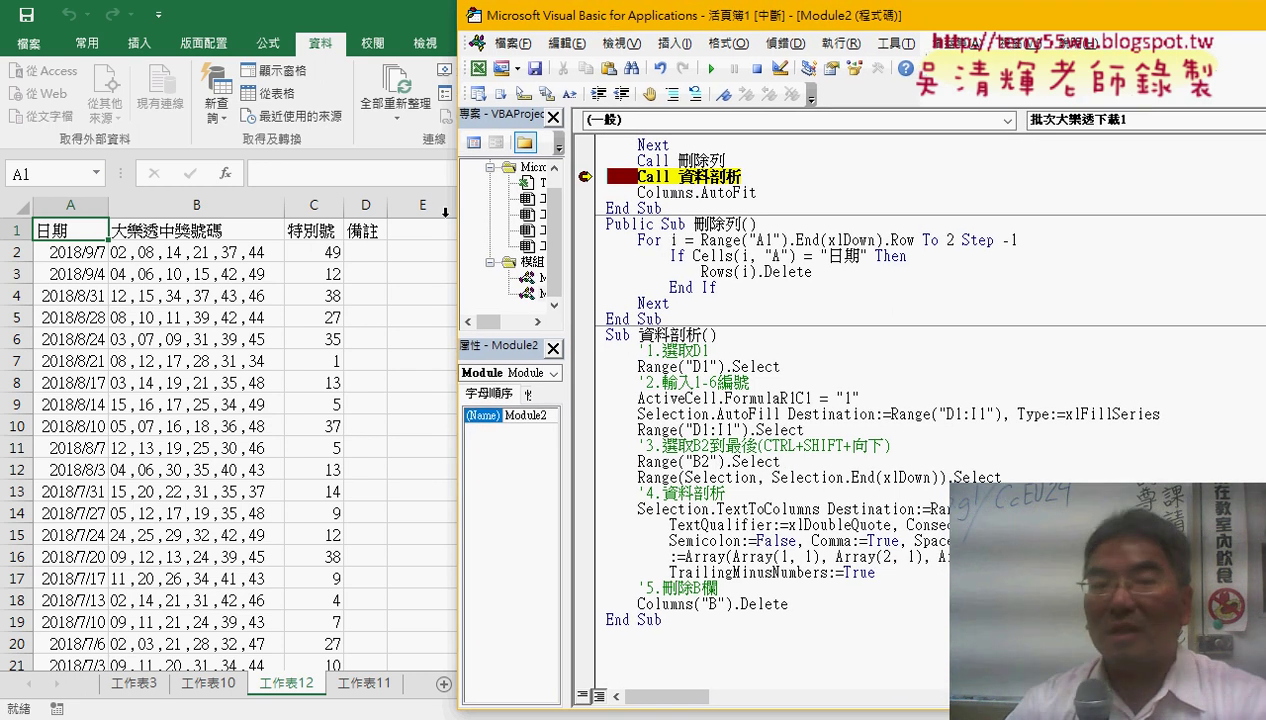
pyautogui.click(370, 230)
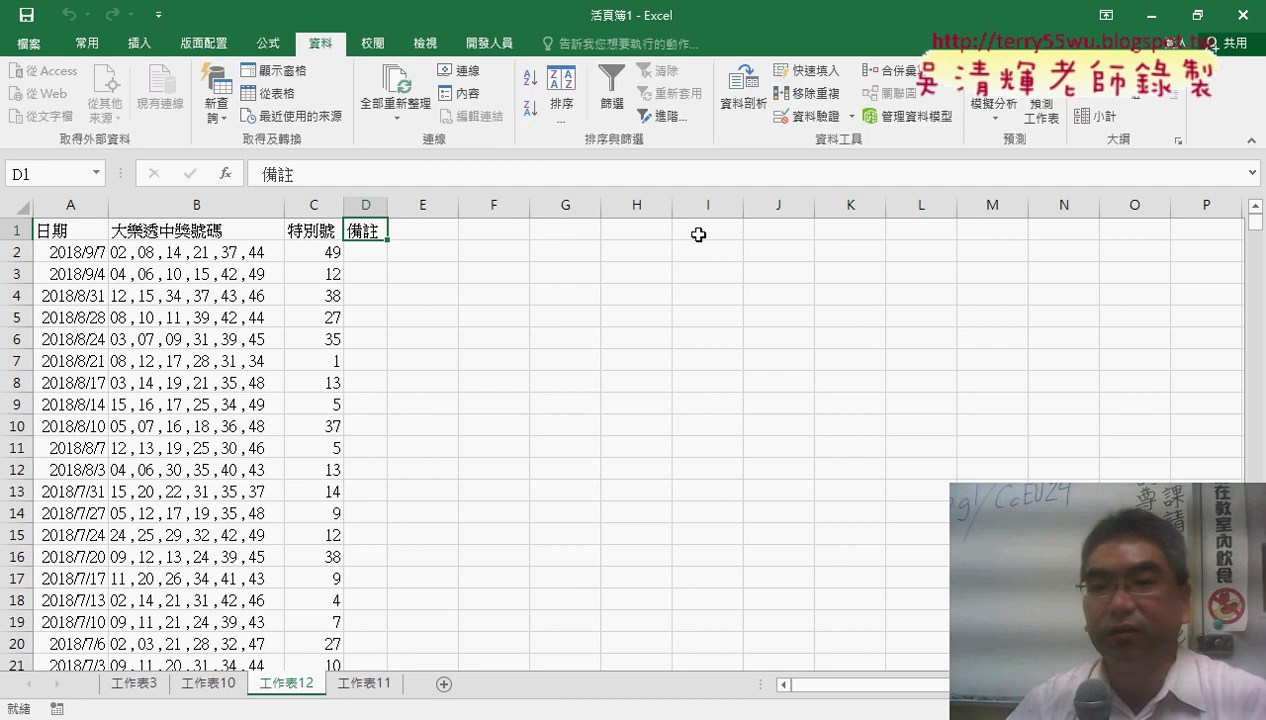
pyautogui.press('Right')
pyautogui.press('Right')
pyautogui.press('Right')
pyautogui.press('Right')
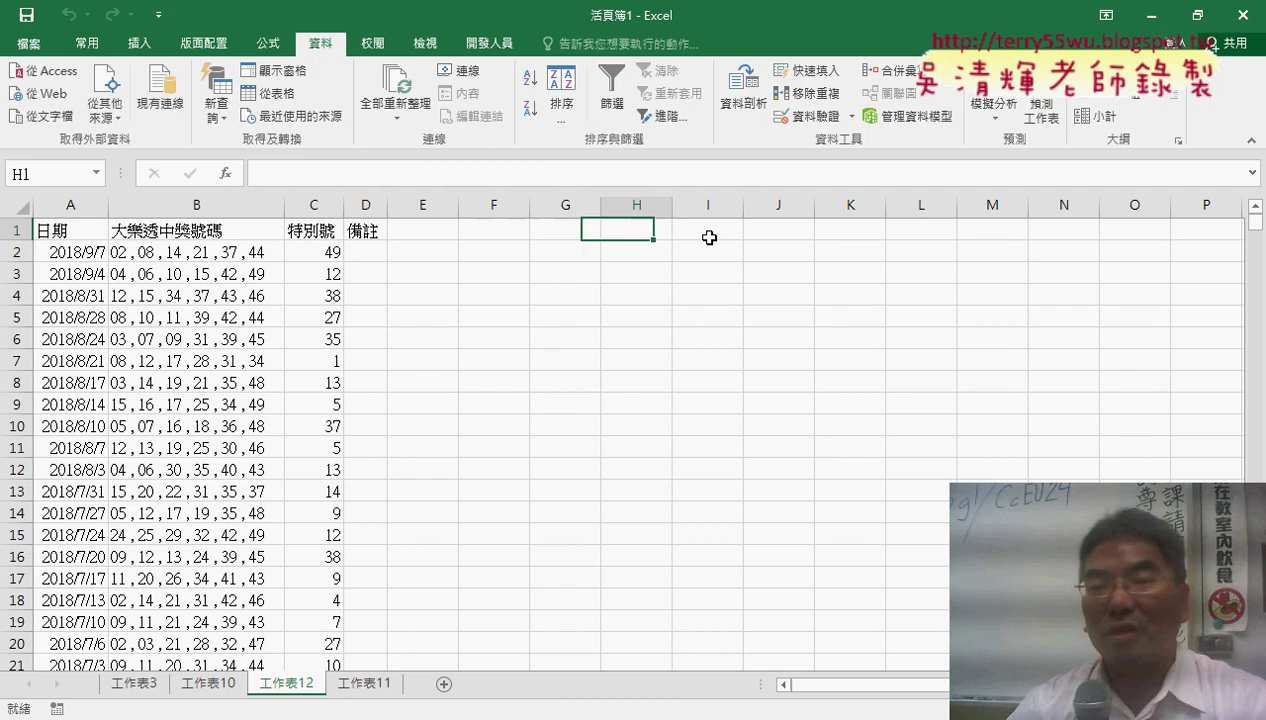
pyautogui.moveTo(709, 237); pyautogui.dragTo(372, 232)
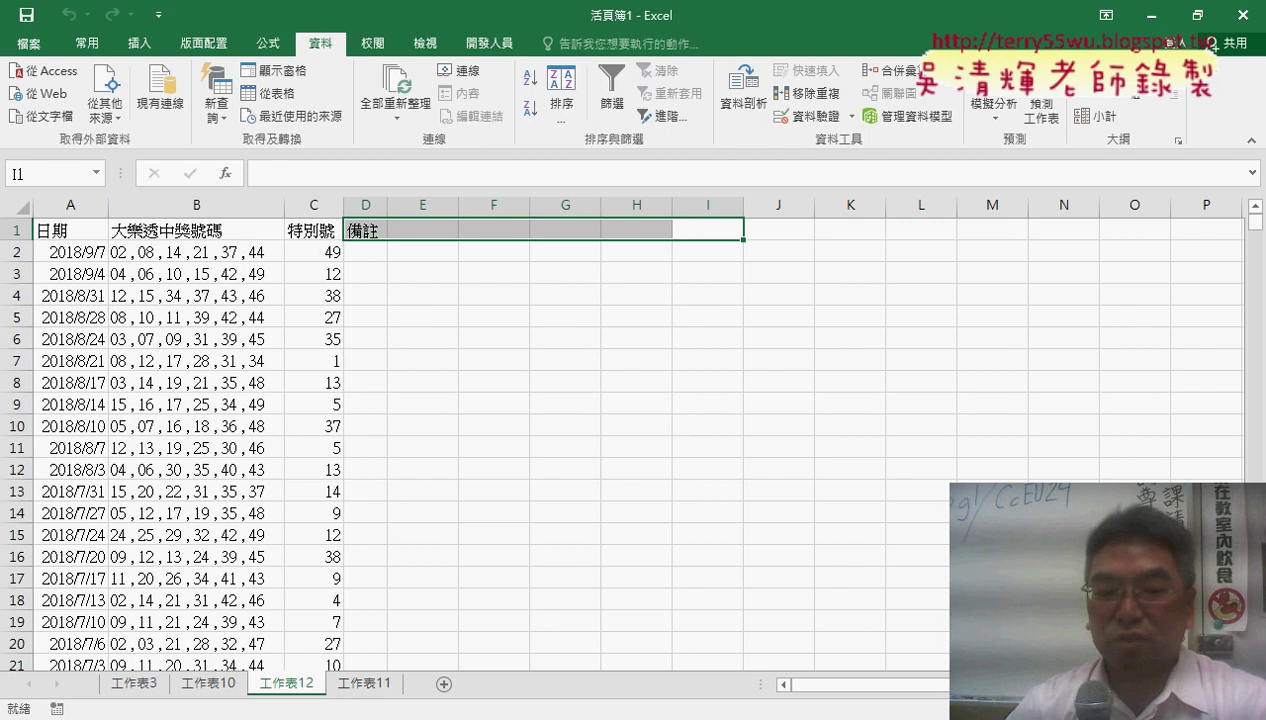
pyautogui.click(515, 570)
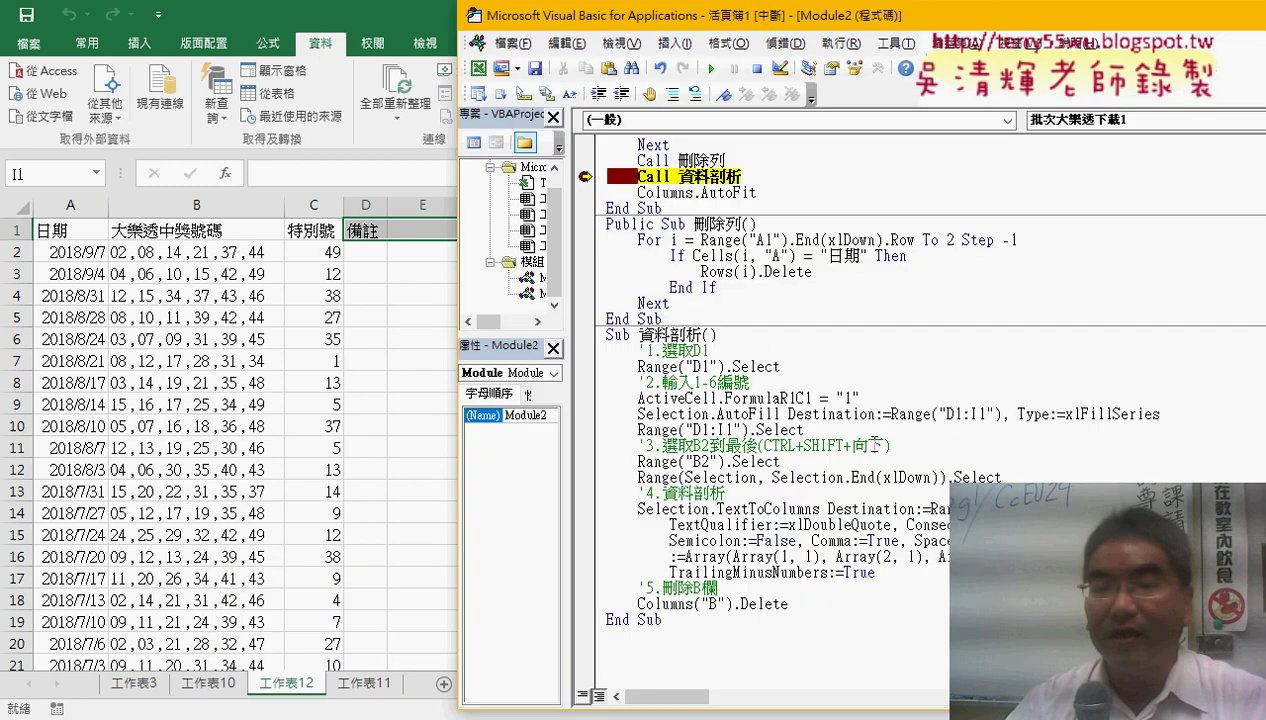
# Step: Comment out the recorded header-numbering lines and start an indented line below them
pyautogui.moveTo(812, 430); pyautogui.dragTo(588, 345)
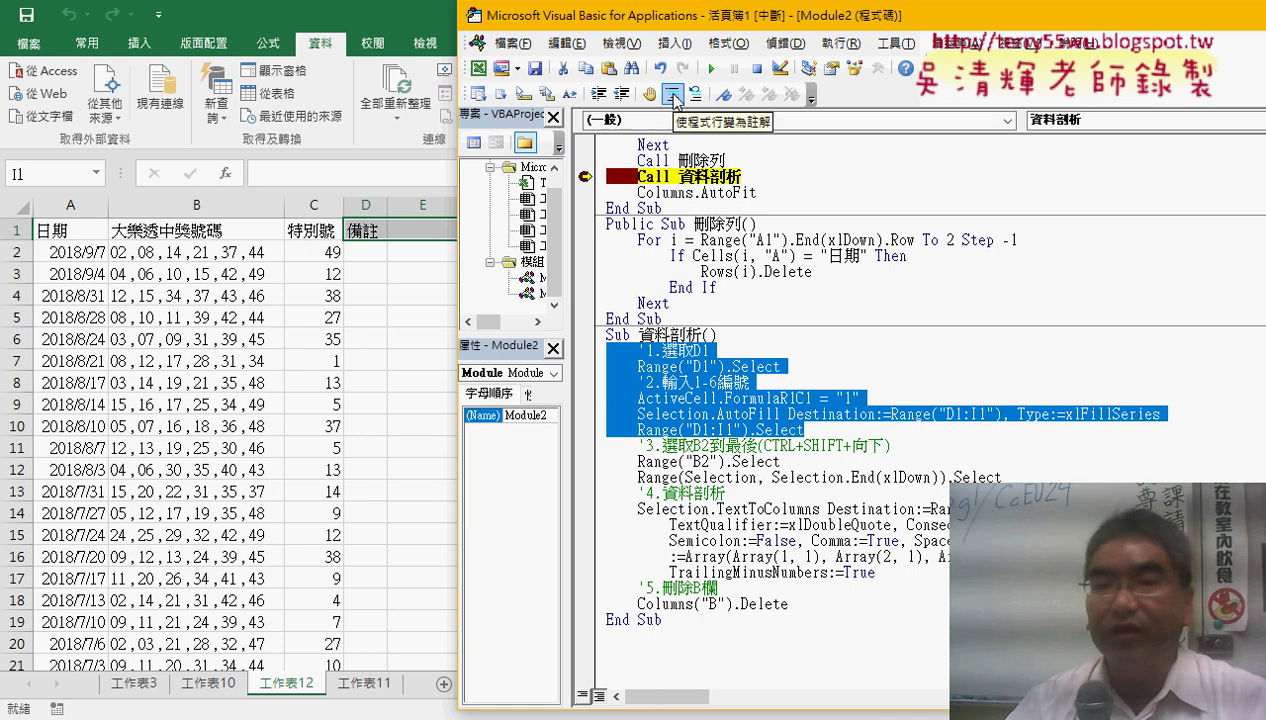
pyautogui.click(674, 97)
pyautogui.click(835, 436)
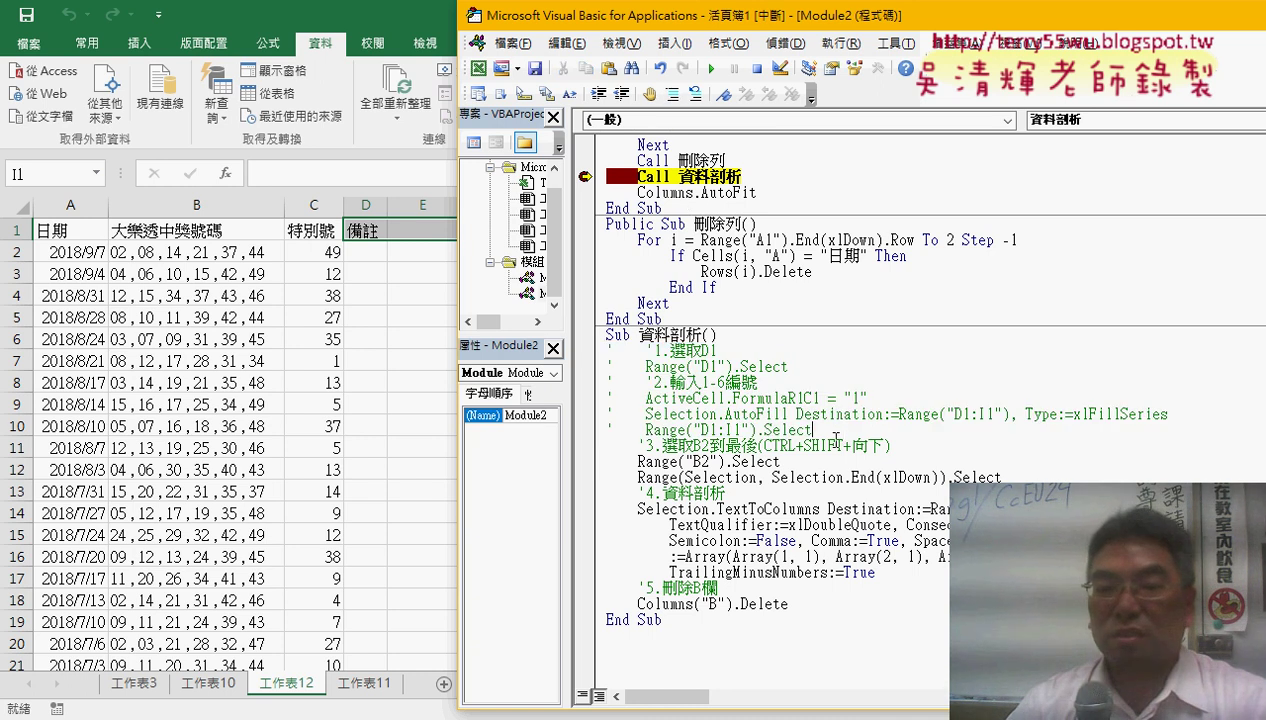
pyautogui.press('Return')
pyautogui.press('Tab')
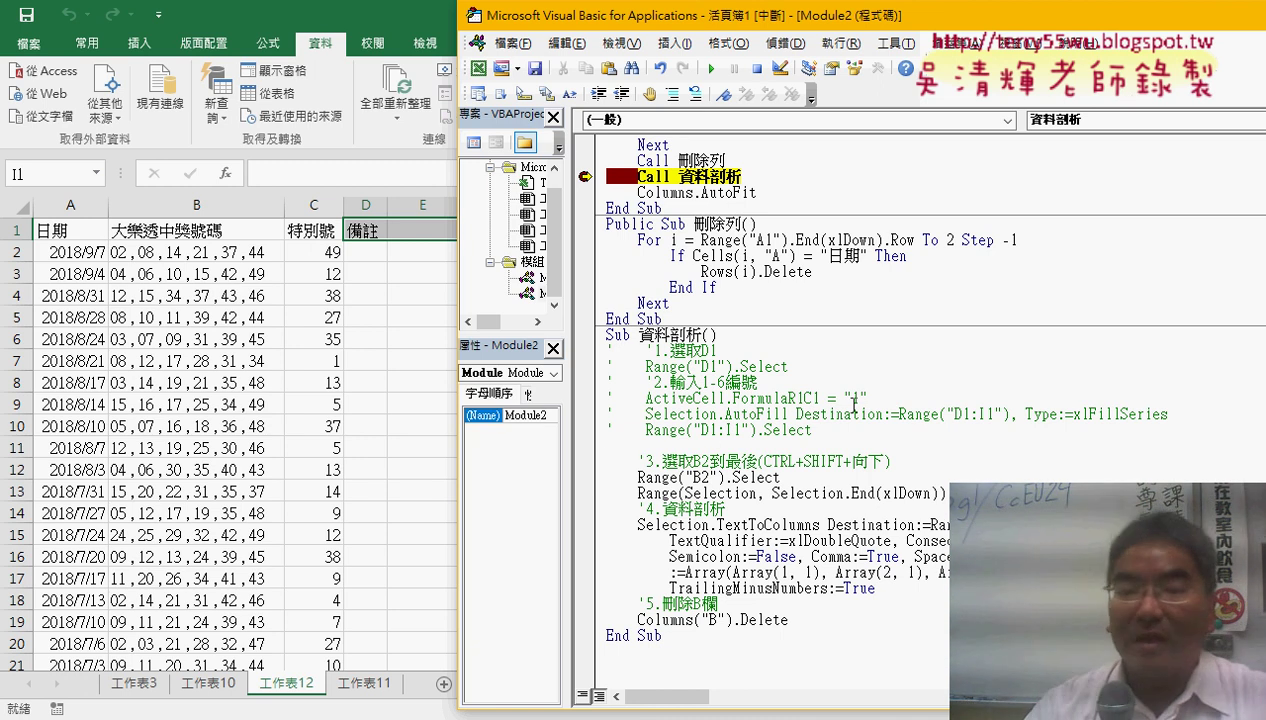
# Step: Enter Range("D1:I1") = Array(1, 2, 3, 4, 5, 6) as the header line
pyautogui.write('r')
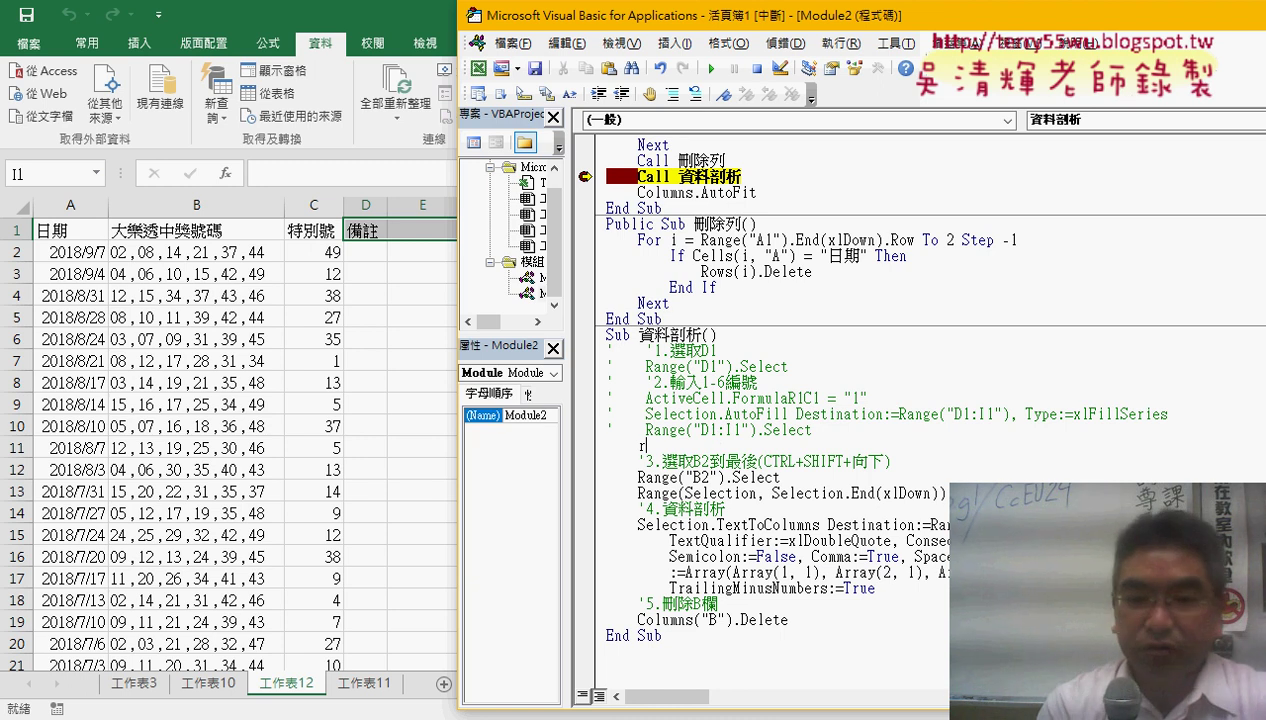
pyautogui.write('ang')
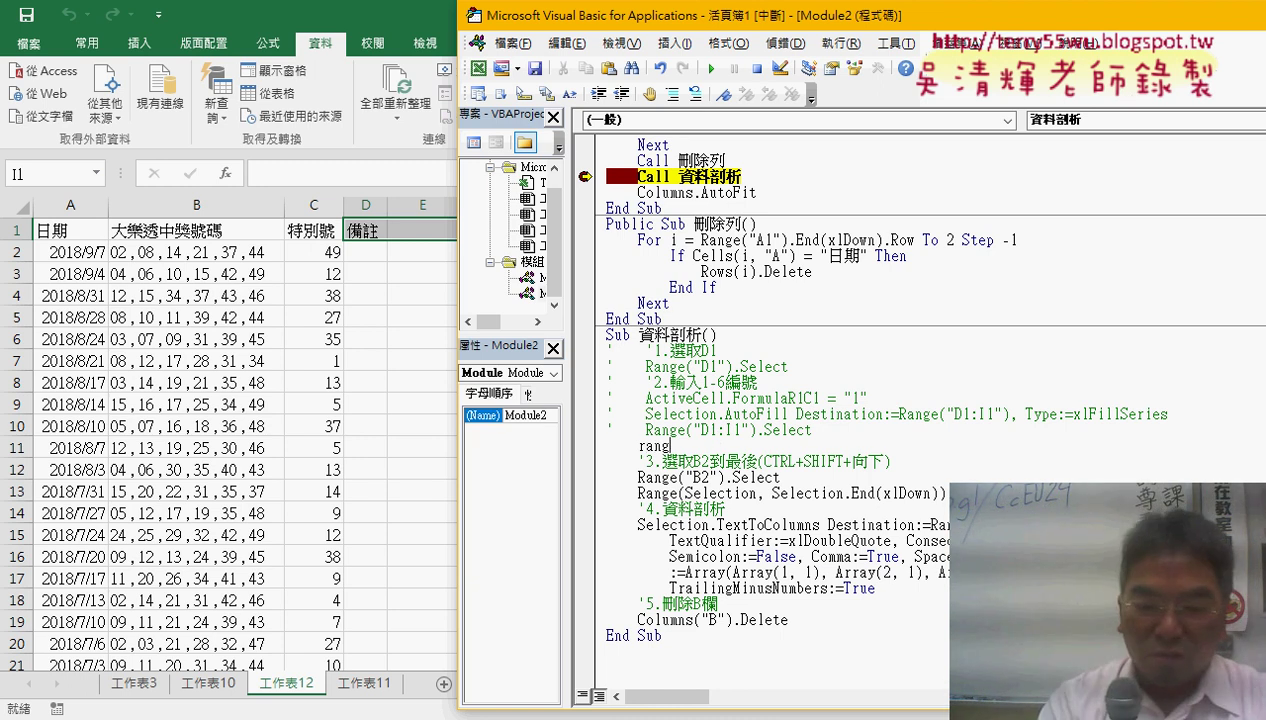
pyautogui.write('e("D1')
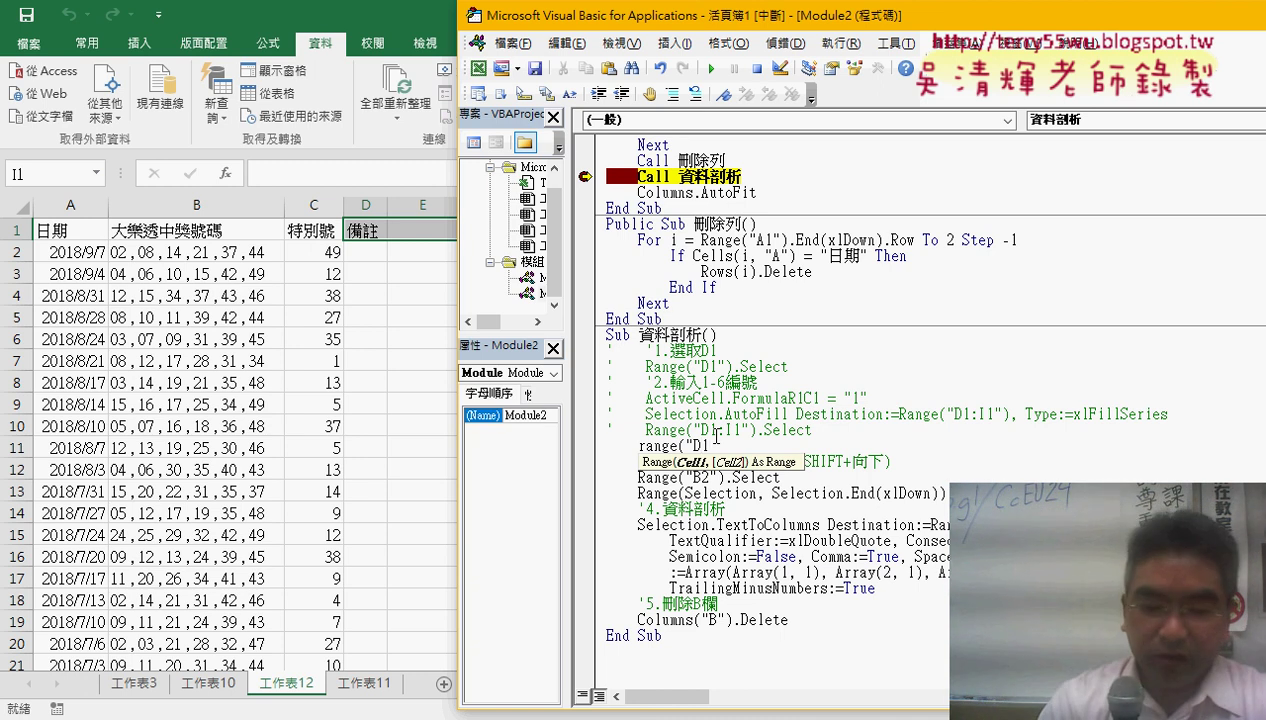
pyautogui.write(':I1')
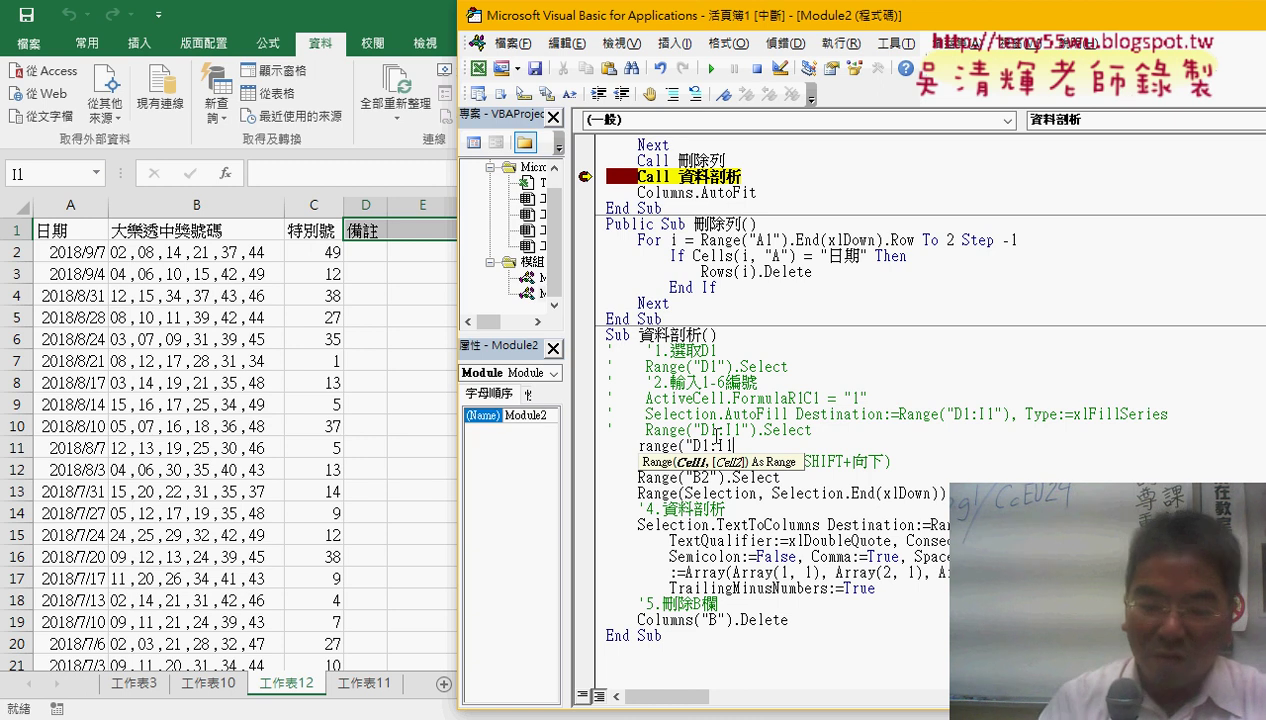
pyautogui.write('")')
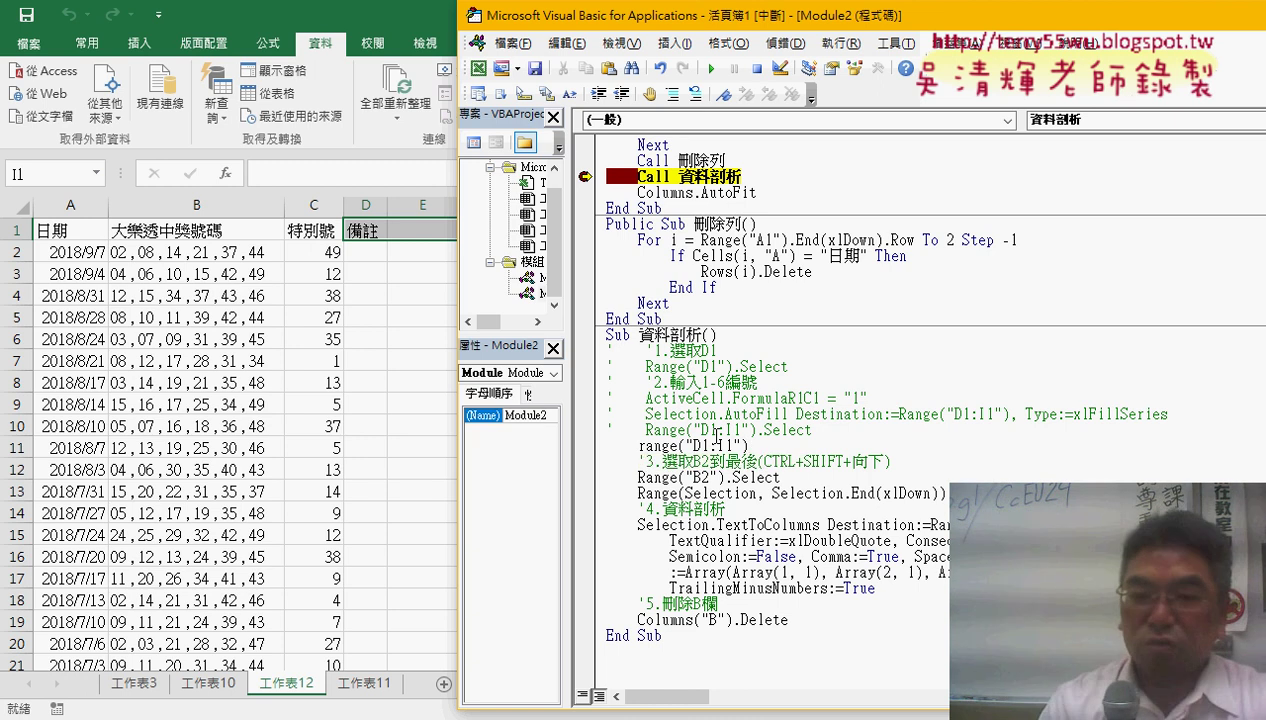
pyautogui.write('=')
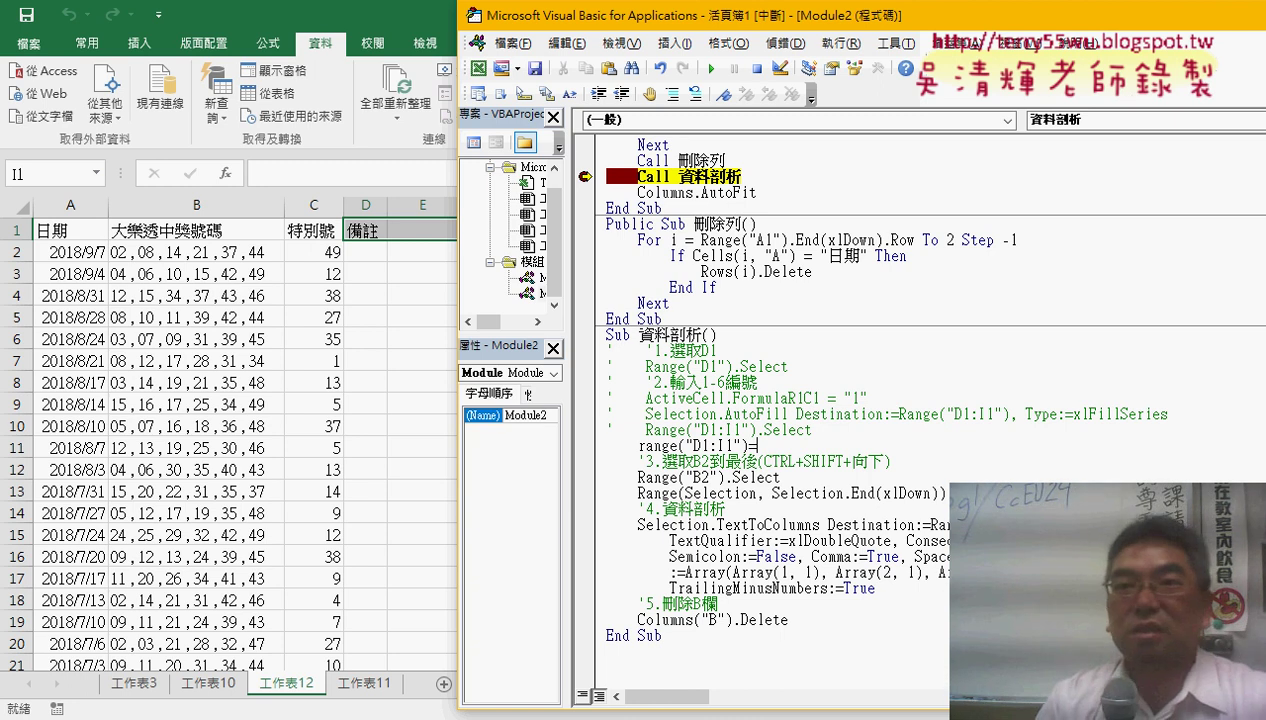
pyautogui.write('a')
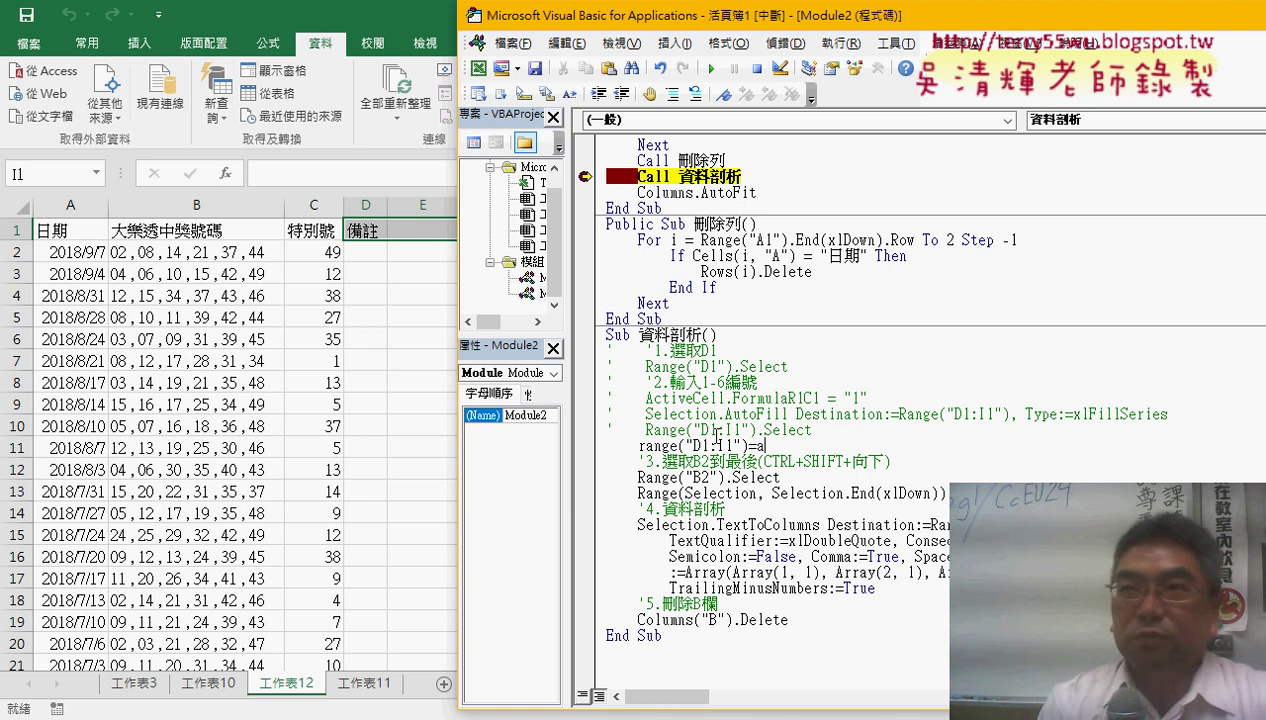
pyautogui.write('r')
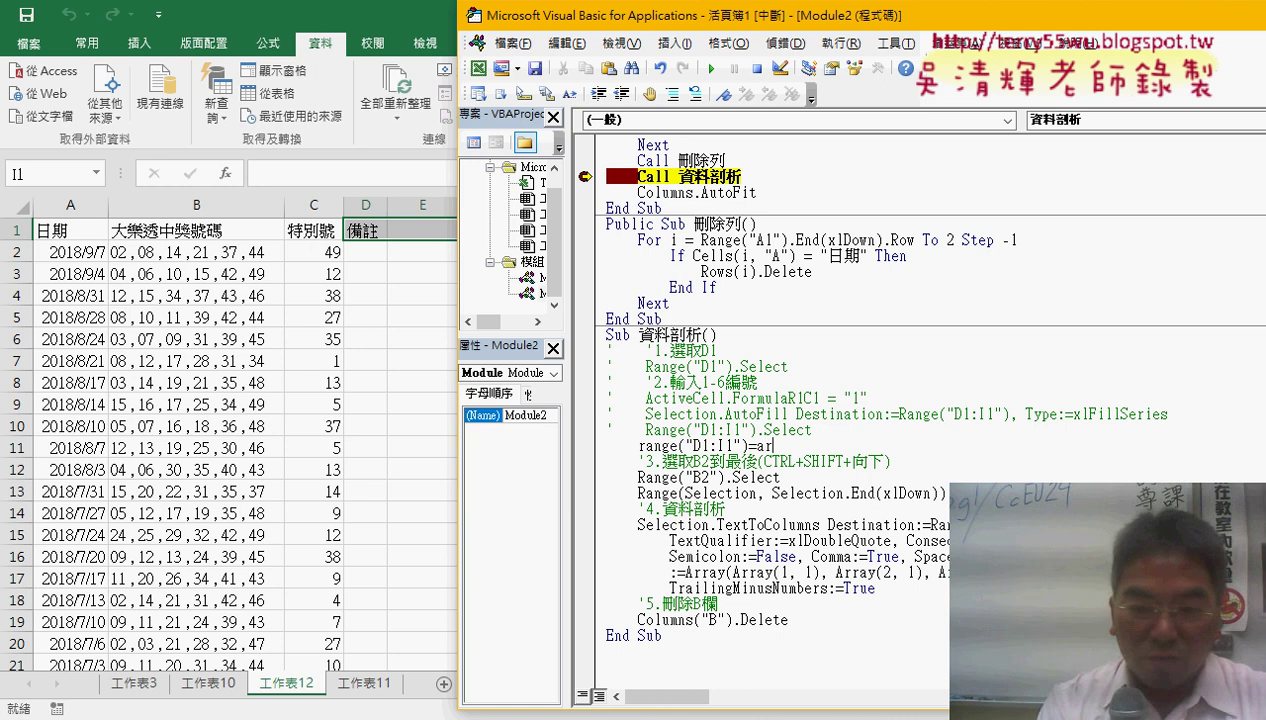
pyautogui.write('ray')
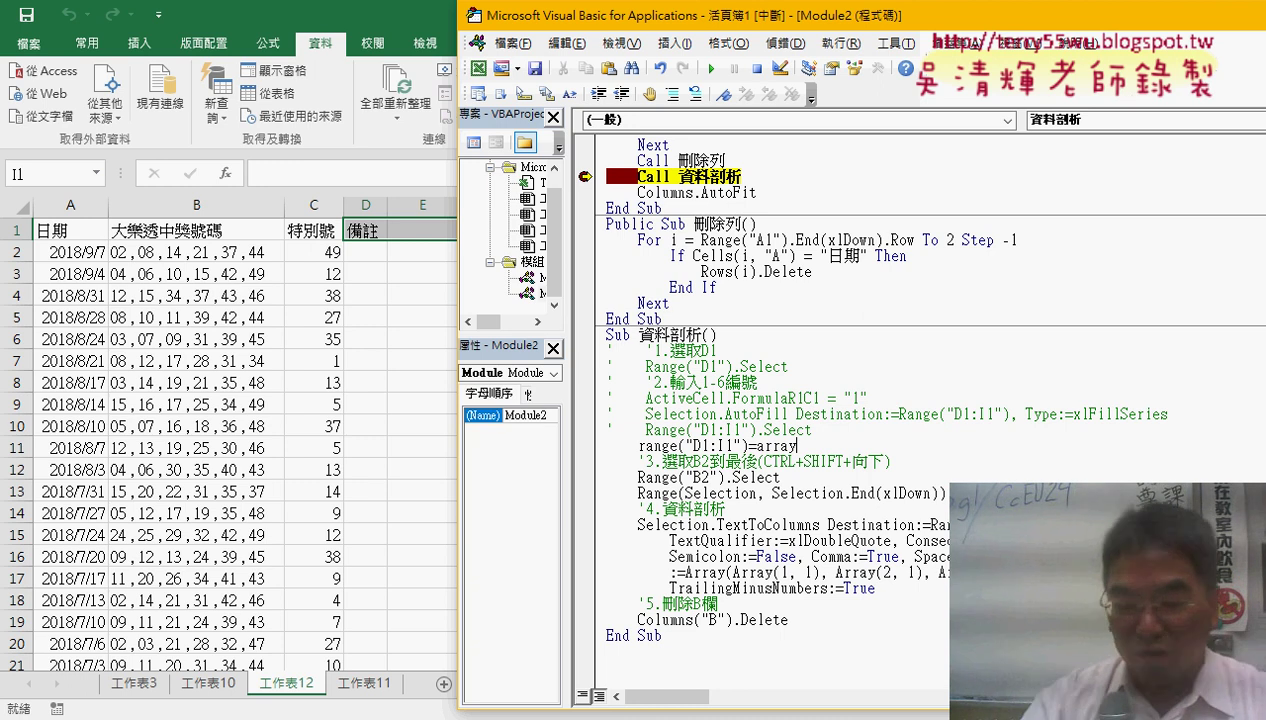
pyautogui.write('(')
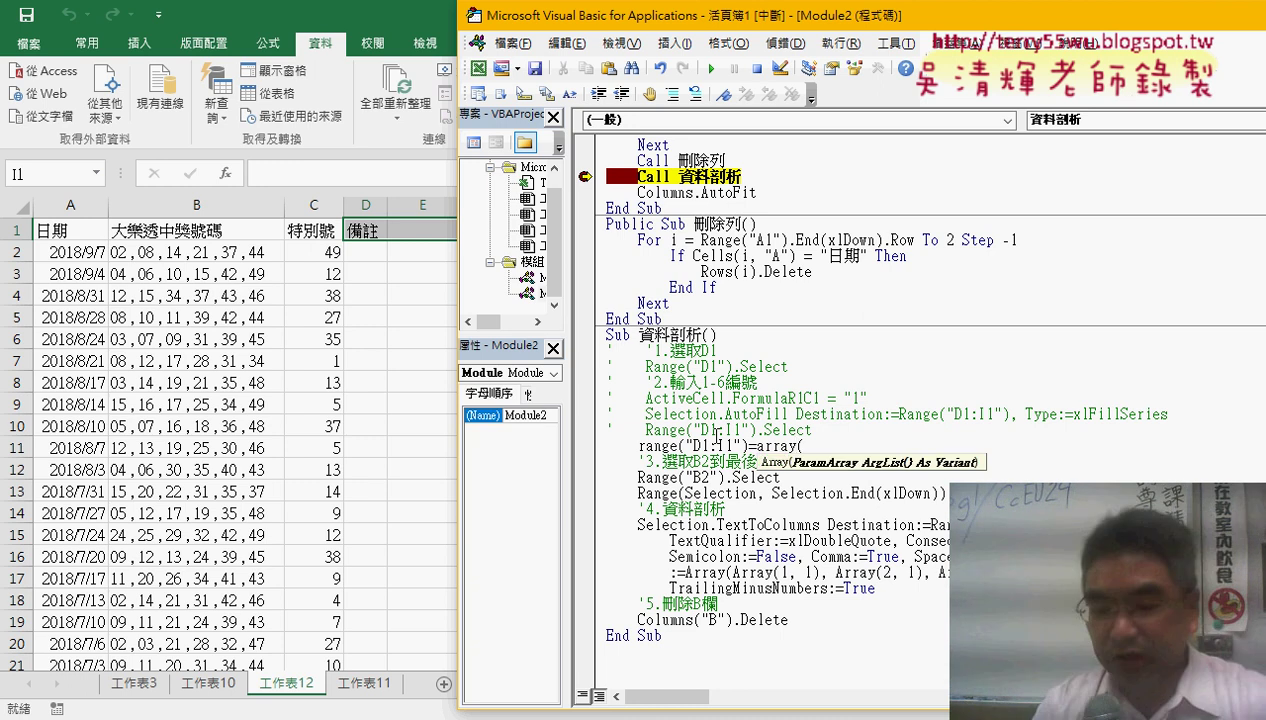
pyautogui.write('1,2,3,4,5,')
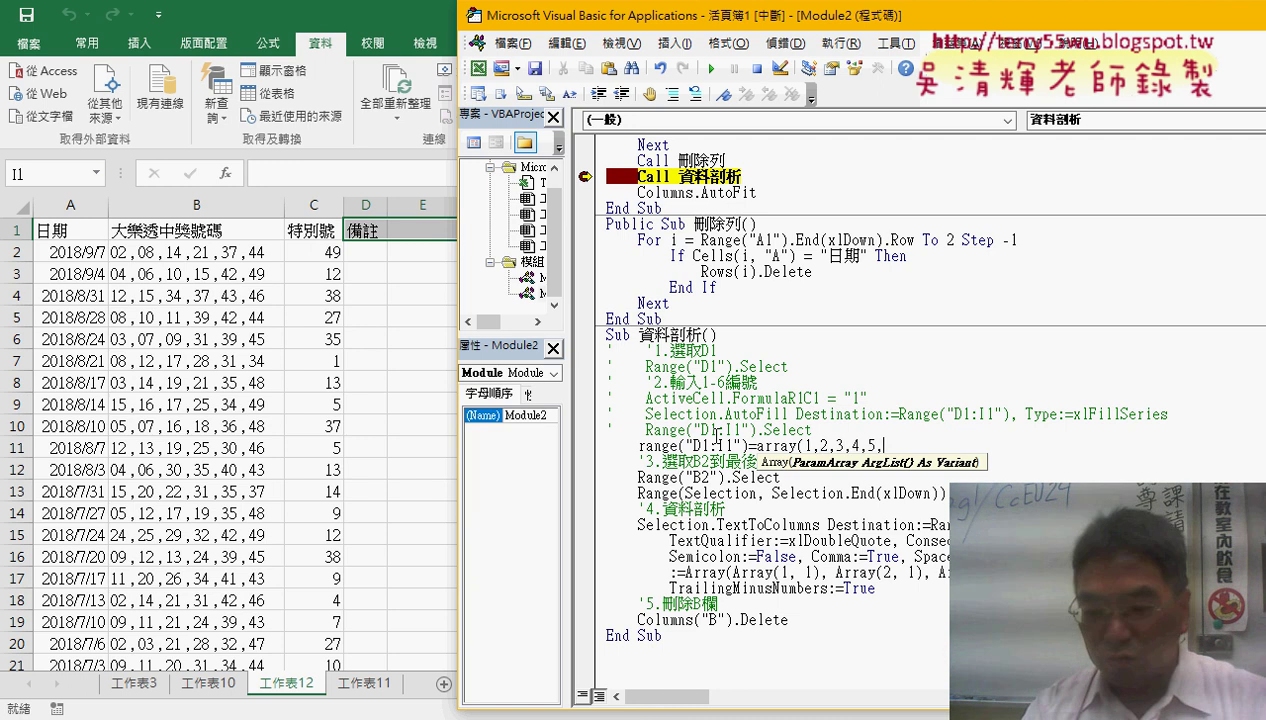
pyautogui.write(')')
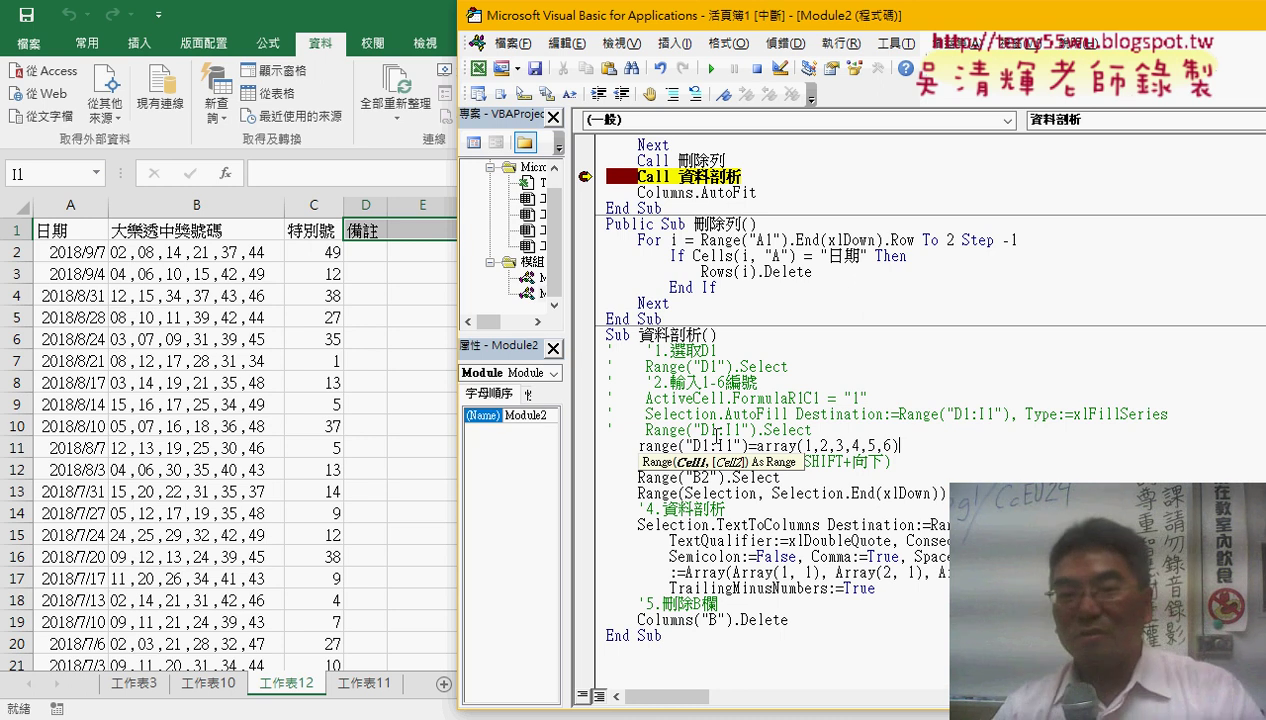
pyautogui.press('Down')
pyautogui.moveTo(956, 445); pyautogui.dragTo(637, 445)
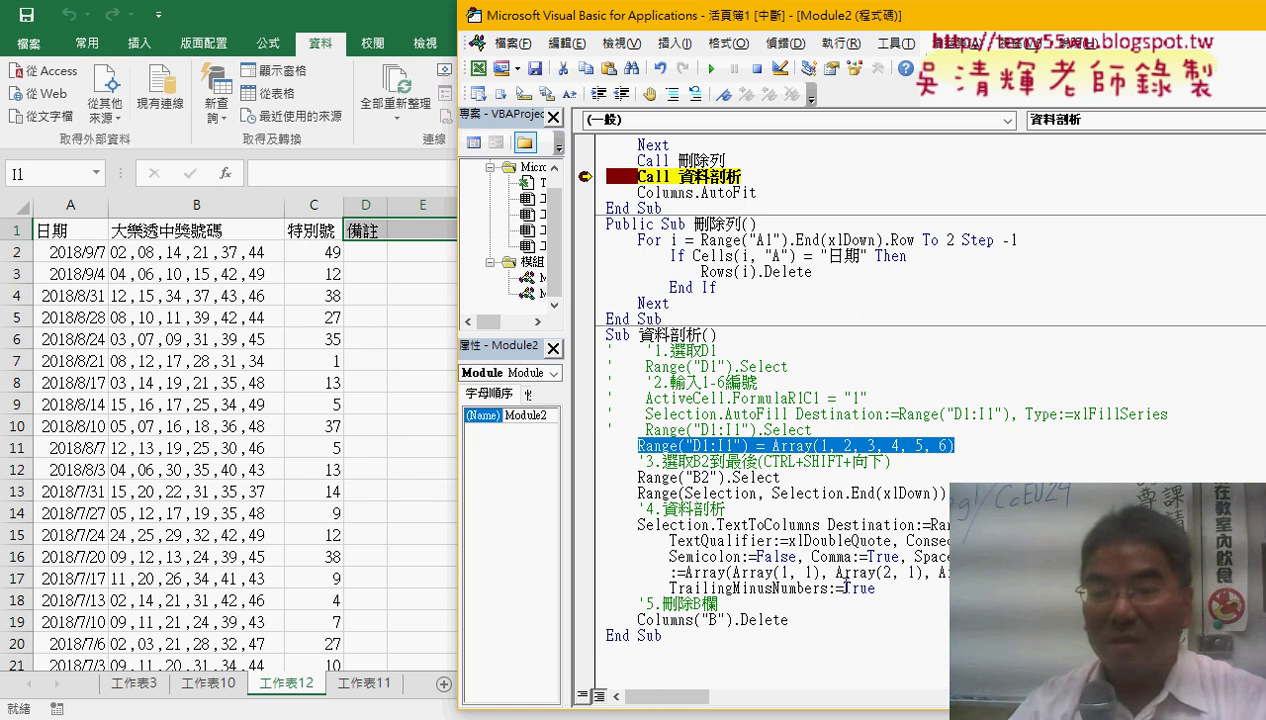
pyautogui.moveTo(875, 589); pyautogui.dragTo(591, 462)
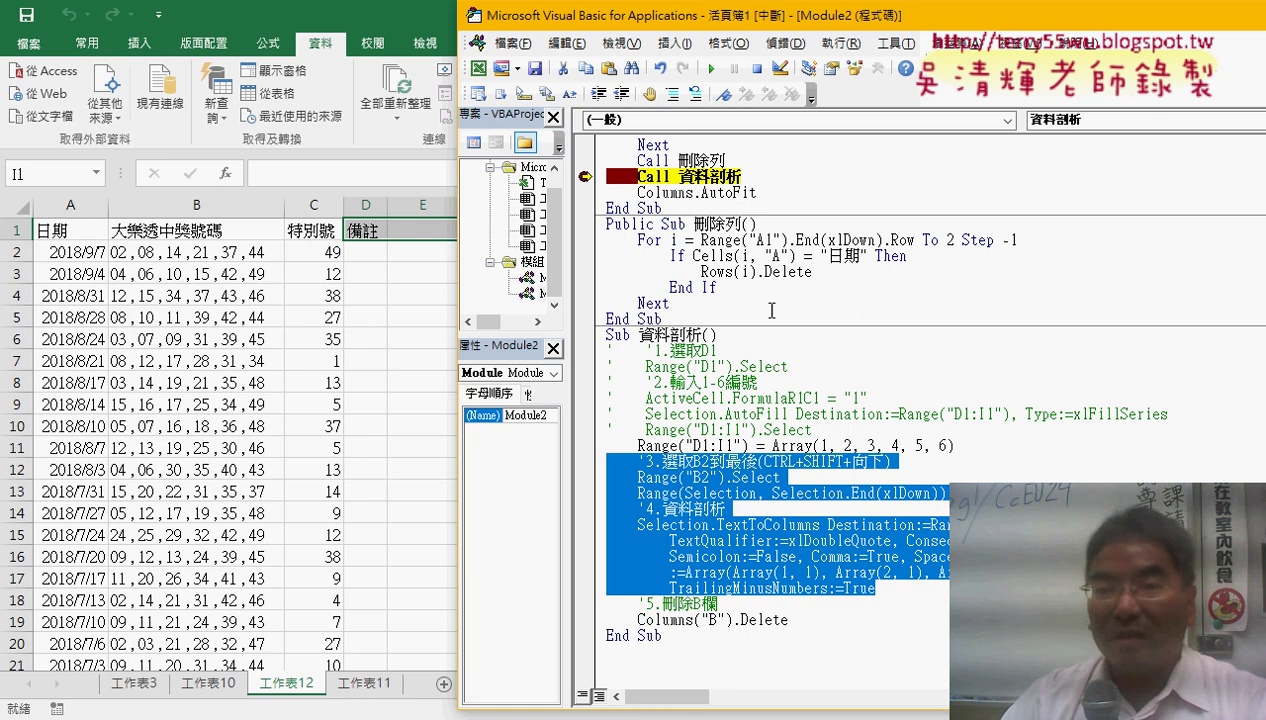
# Step: Comment out recorded steps 3–4 and add a blank line after TrailingMinusNumbers
pyautogui.click(672, 93)
pyautogui.click(898, 592)
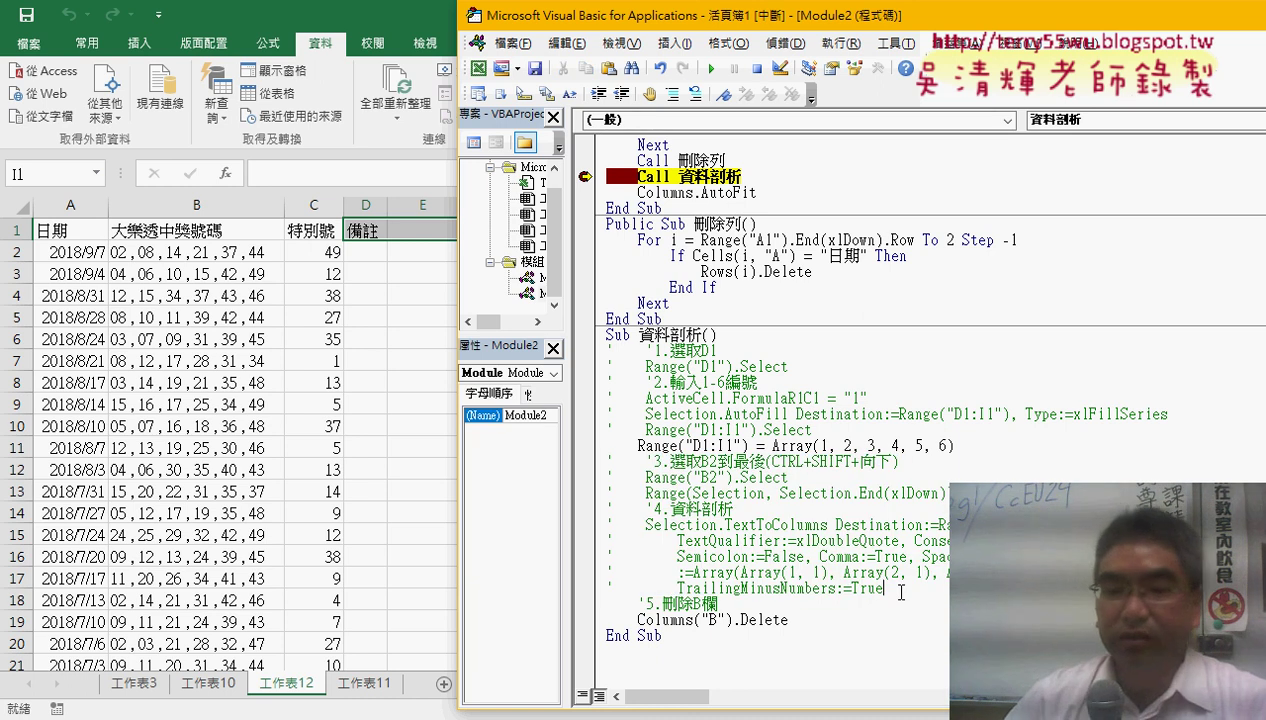
pyautogui.press('Return')
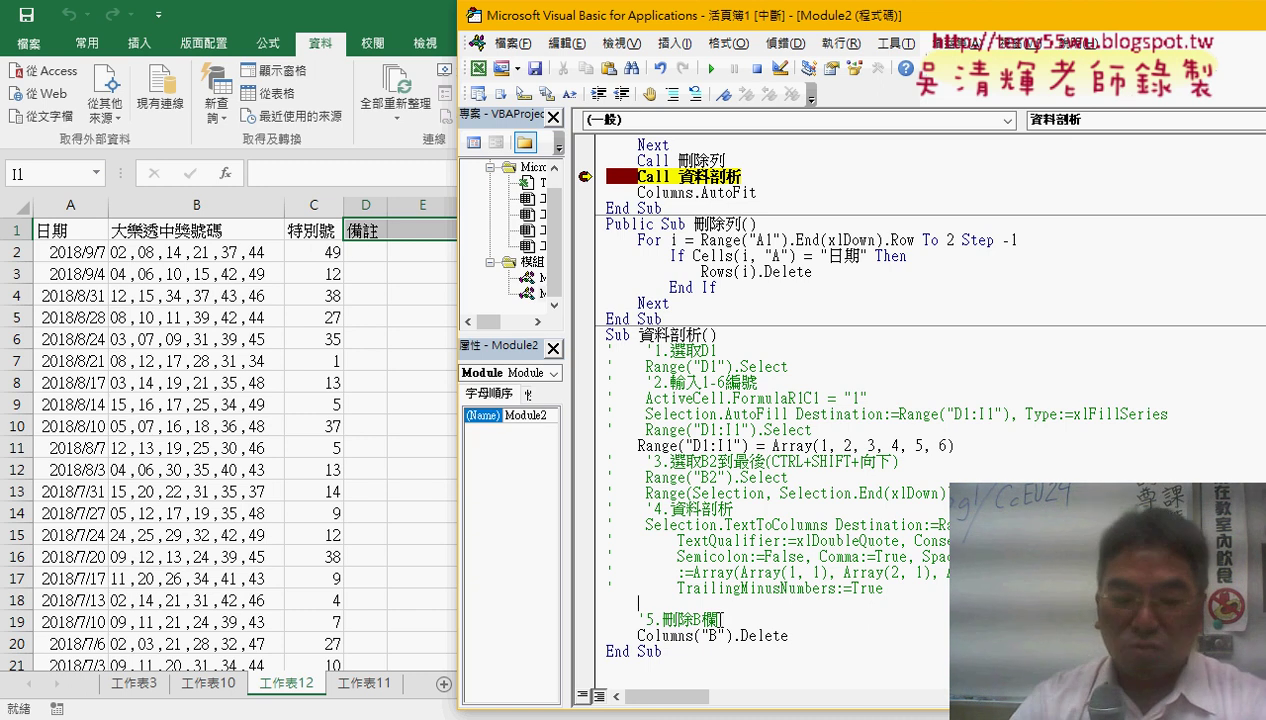
pyautogui.hotkey('ctrl', 'g')
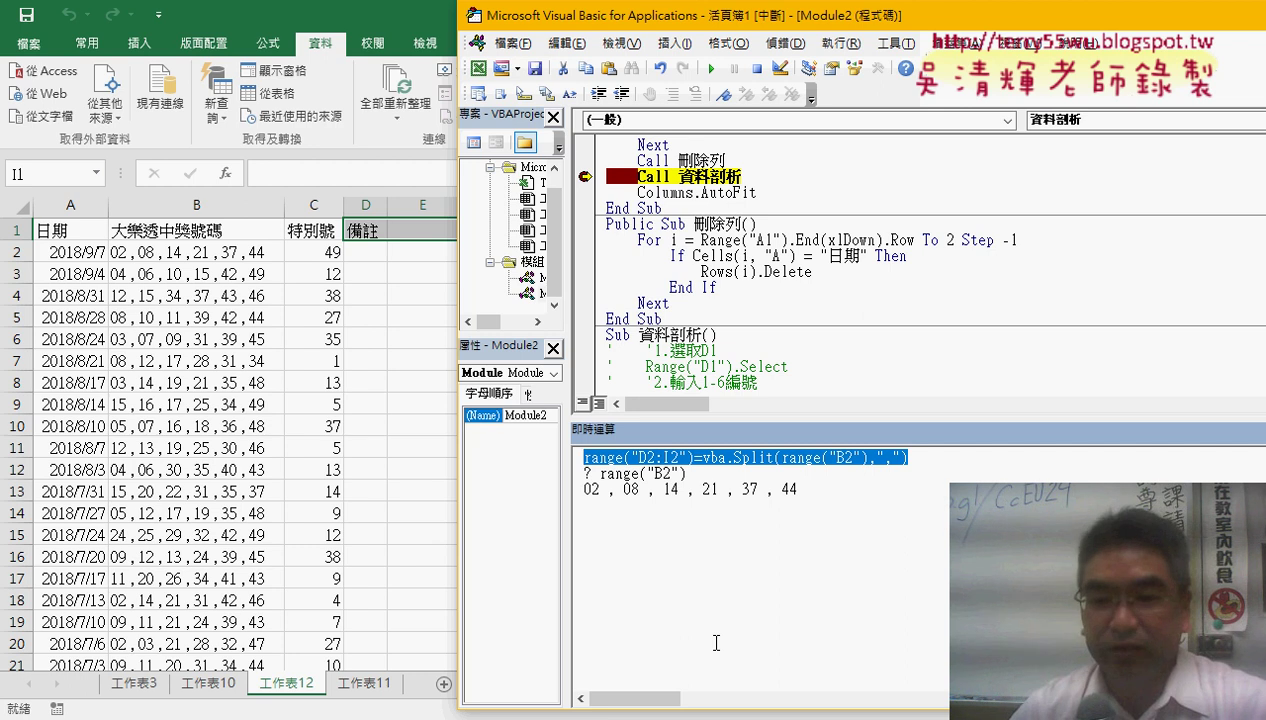
# Step: Use the Split test command's context menu in the Immediate window, then close that window
pyautogui.rightClick(796, 456)
pyautogui.click(850, 489)
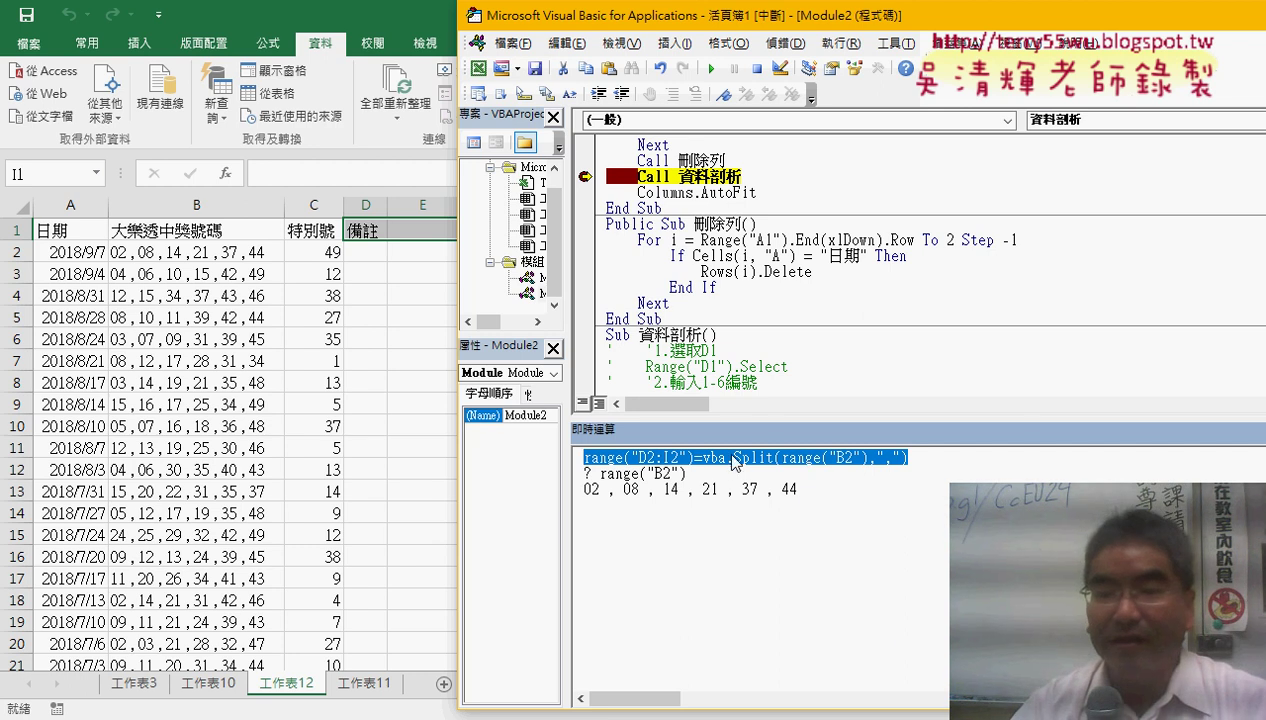
pyautogui.moveTo(742, 24); pyautogui.dragTo(437, 28)
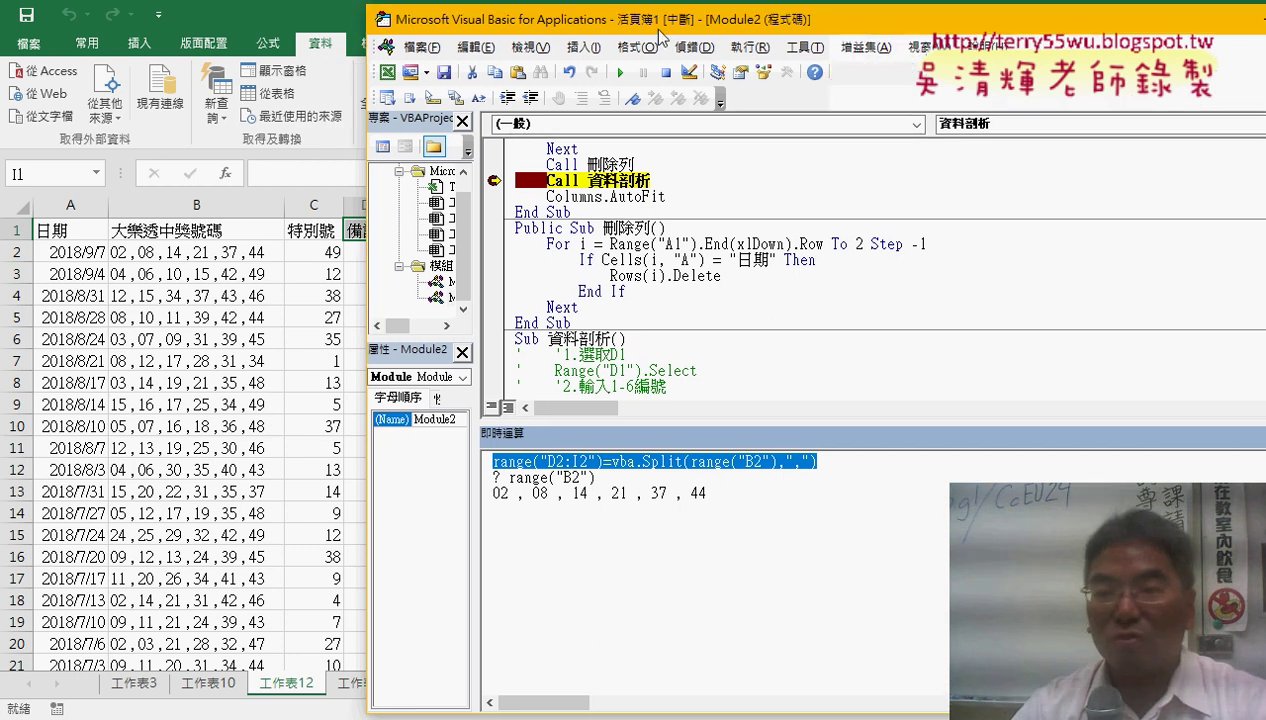
pyautogui.click(1157, 438)
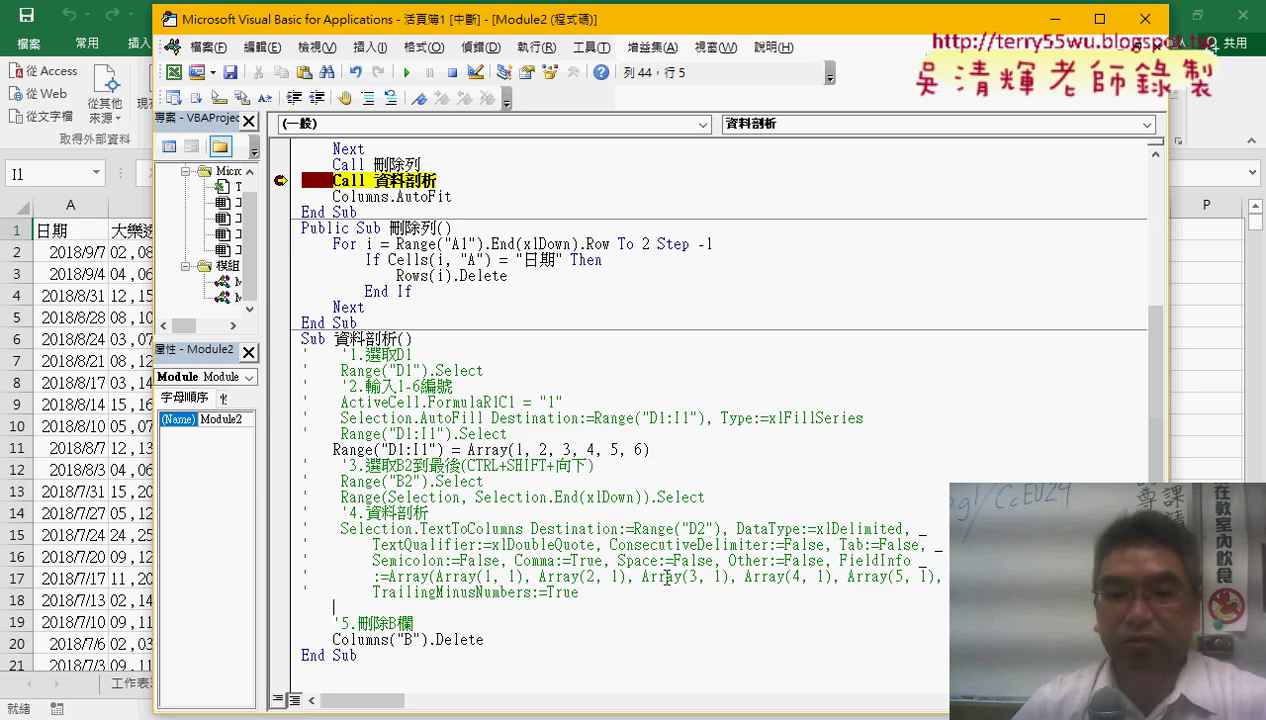
# Step: Add an empty For i = 2 To Range("A1").End(xlDown).Row … Next loop with an indented body
pyautogui.write('for i')
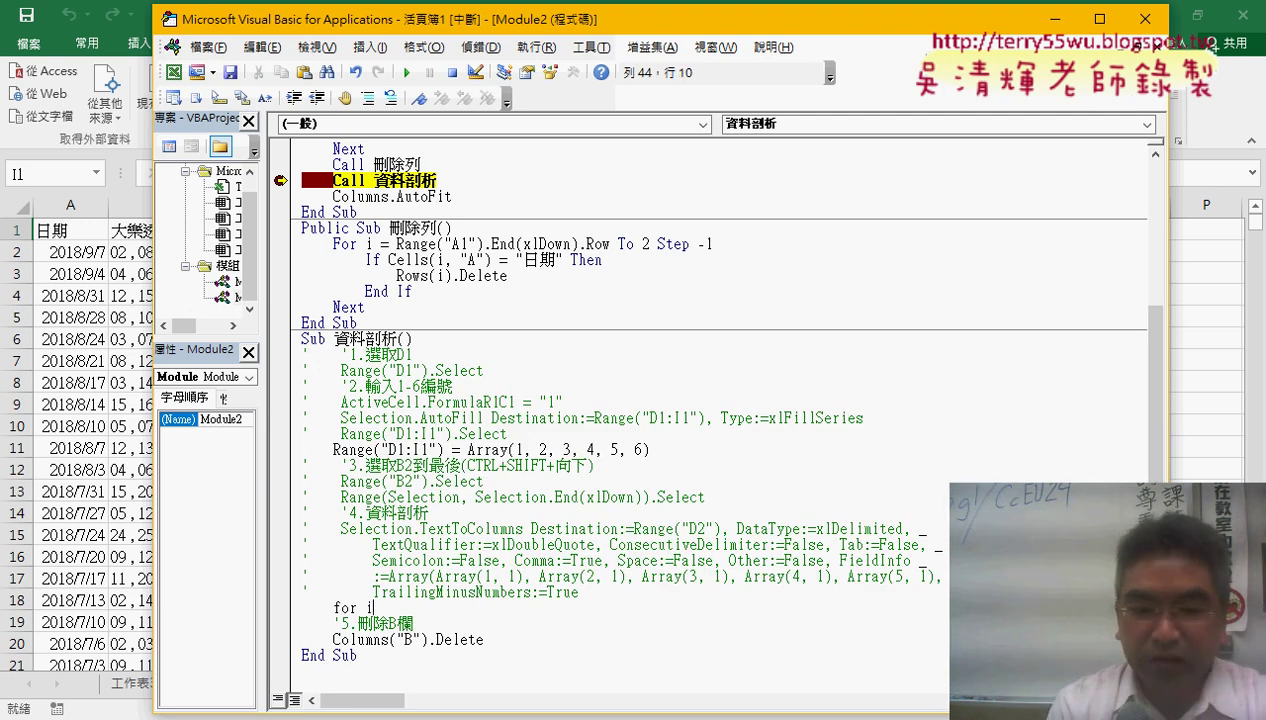
pyautogui.write('= 2 ')
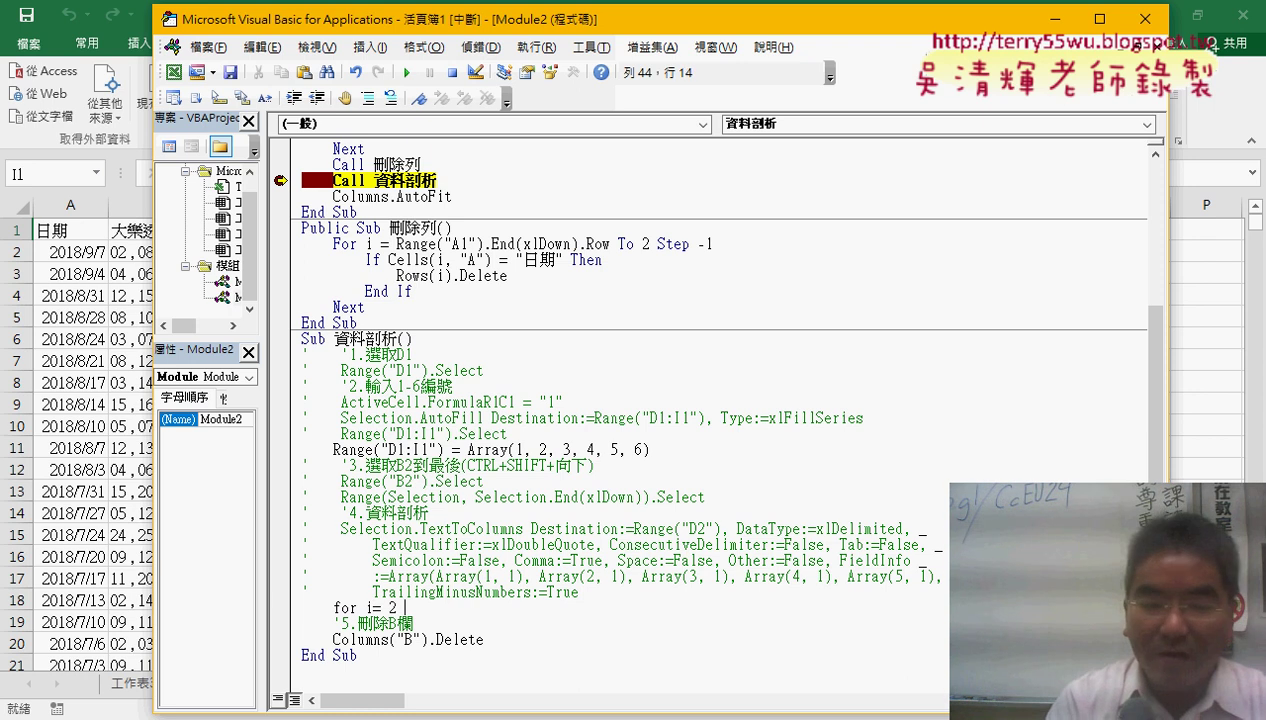
pyautogui.write('to ra')
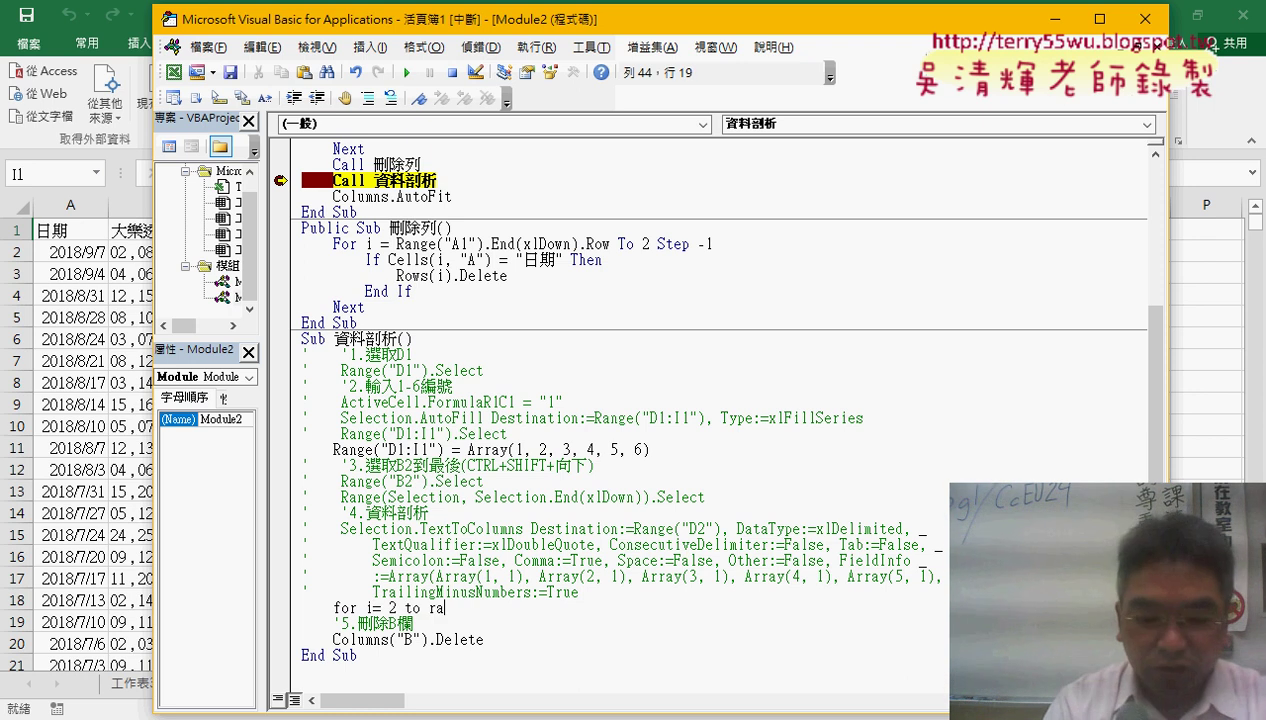
pyautogui.write('nge("A1')
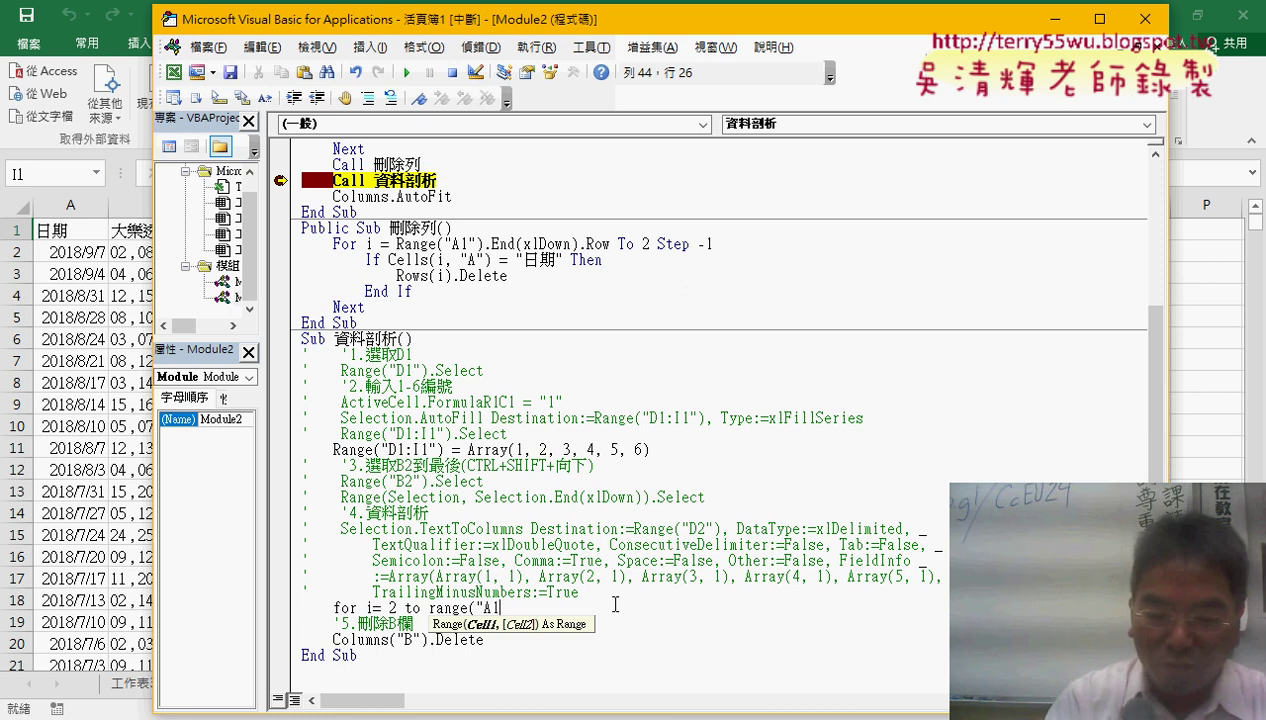
pyautogui.write('").End ')
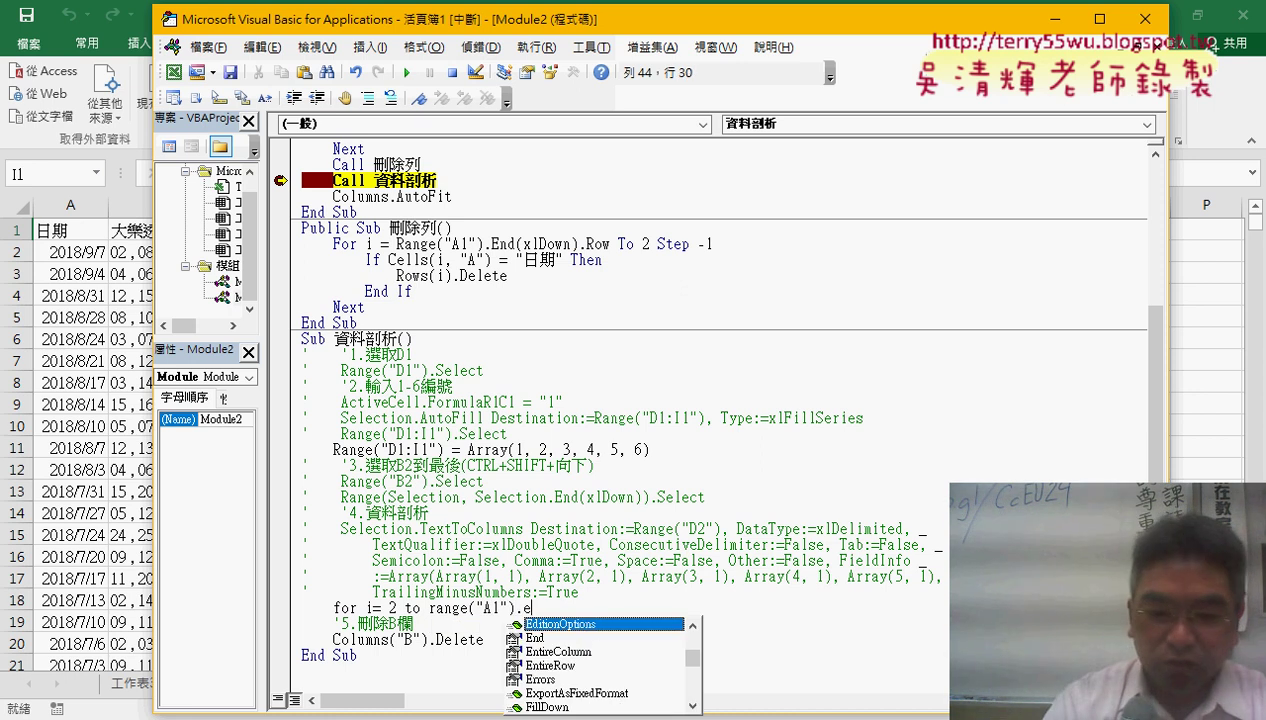
pyautogui.write('(')
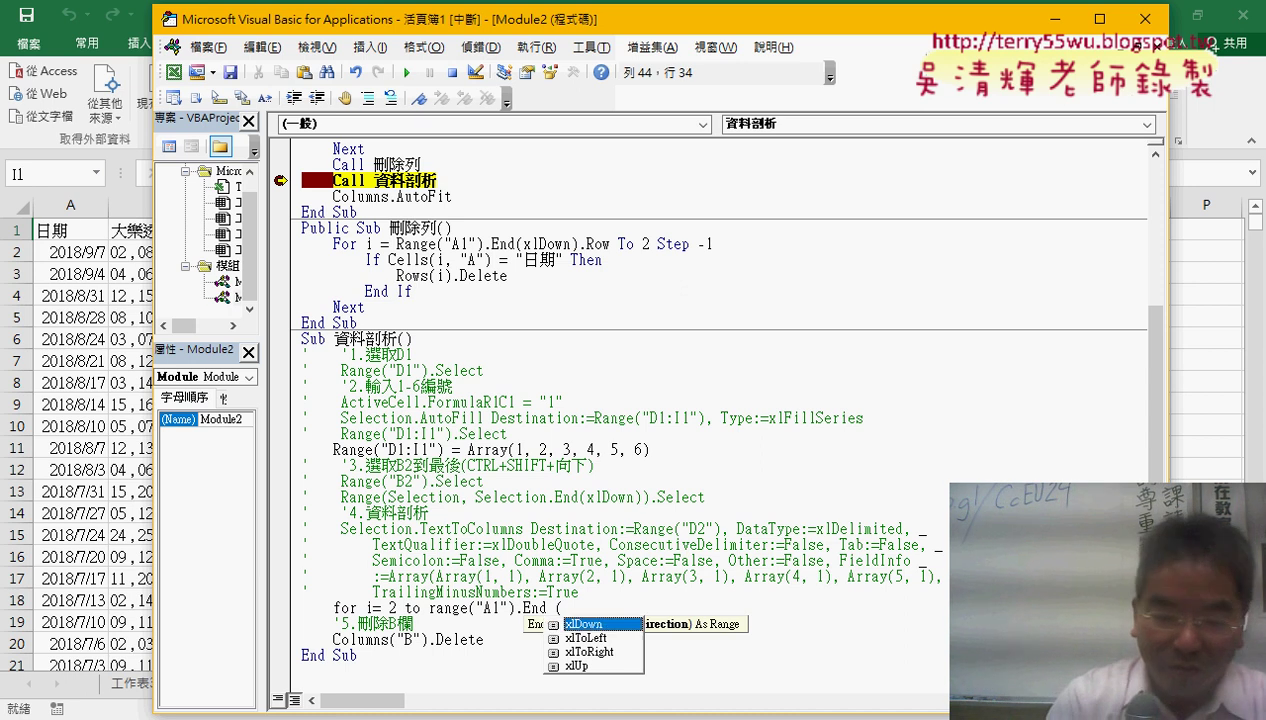
pyautogui.write('xlDown ).')
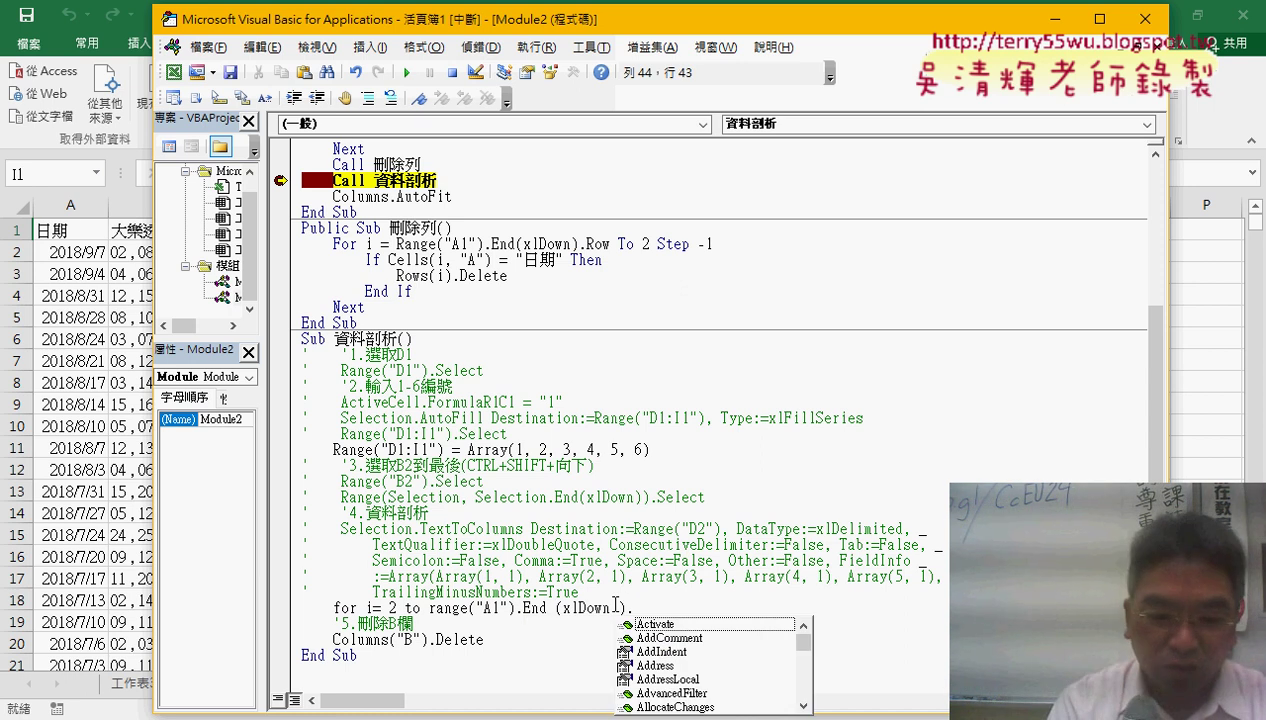
pyautogui.write('row')
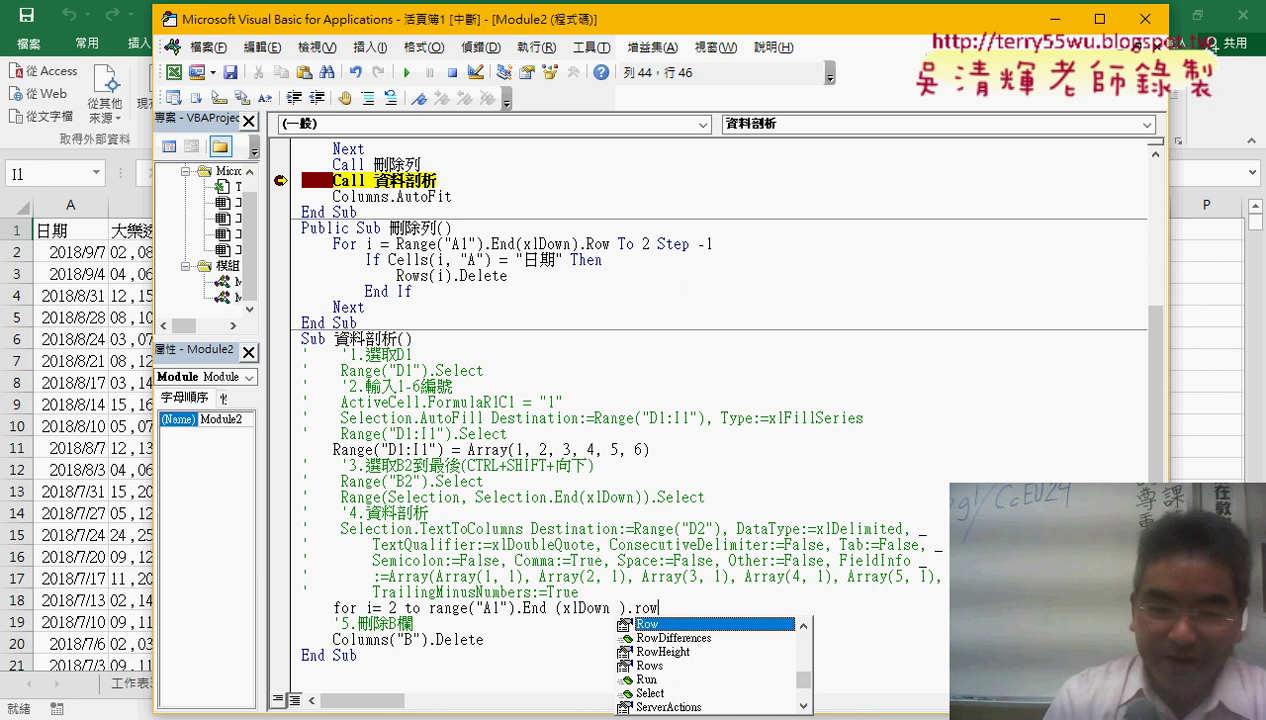
pyautogui.press('Return')
pyautogui.press('Return')
pyautogui.write('n')
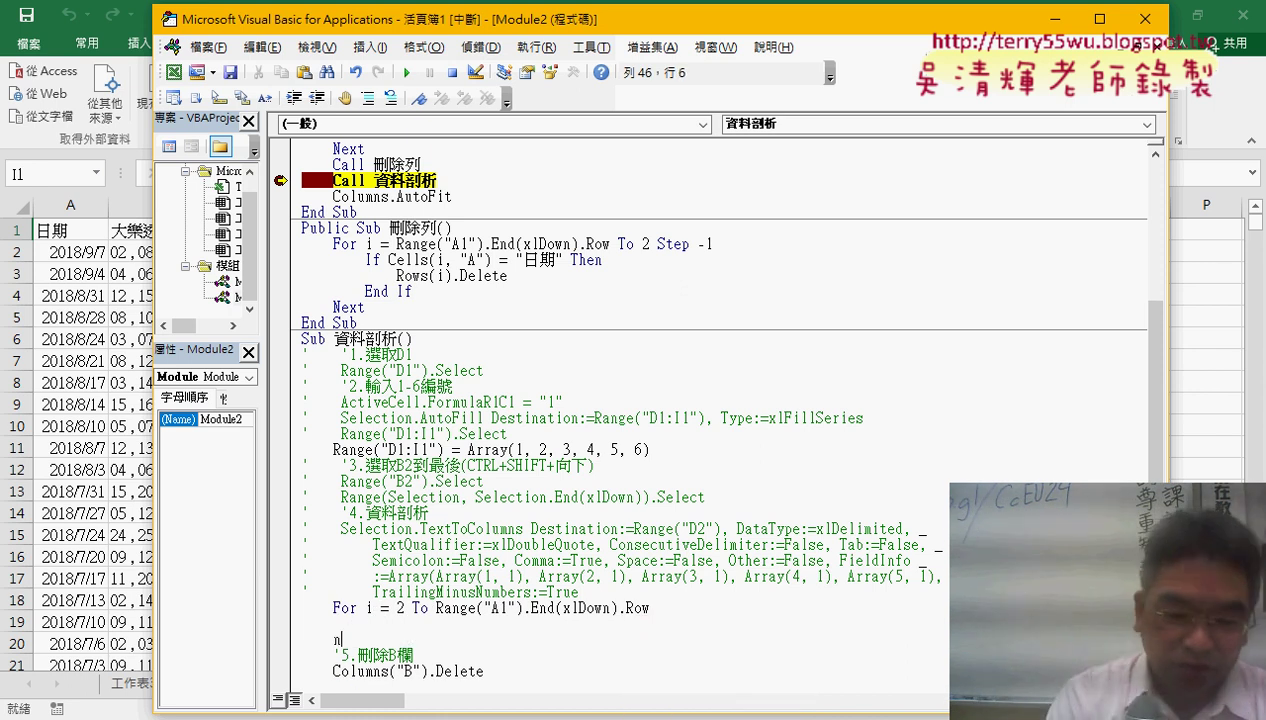
pyautogui.write('ext')
pyautogui.press('Up')
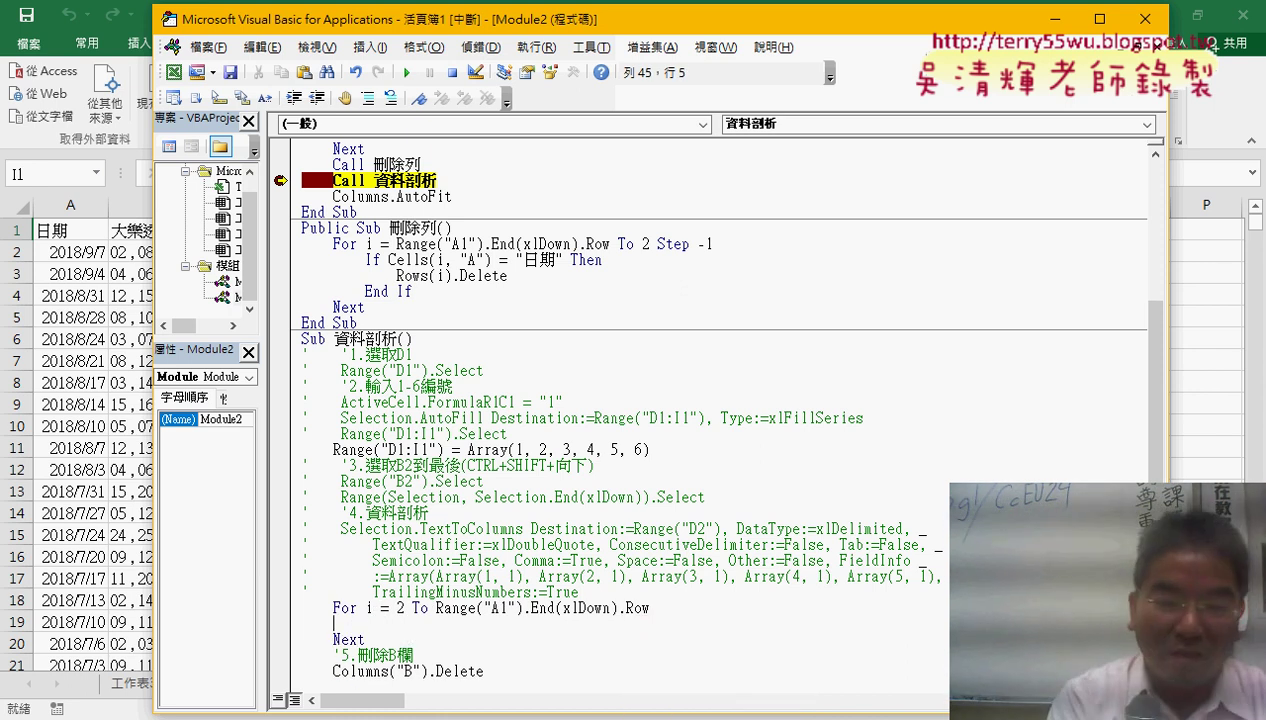
pyautogui.press('Tab')
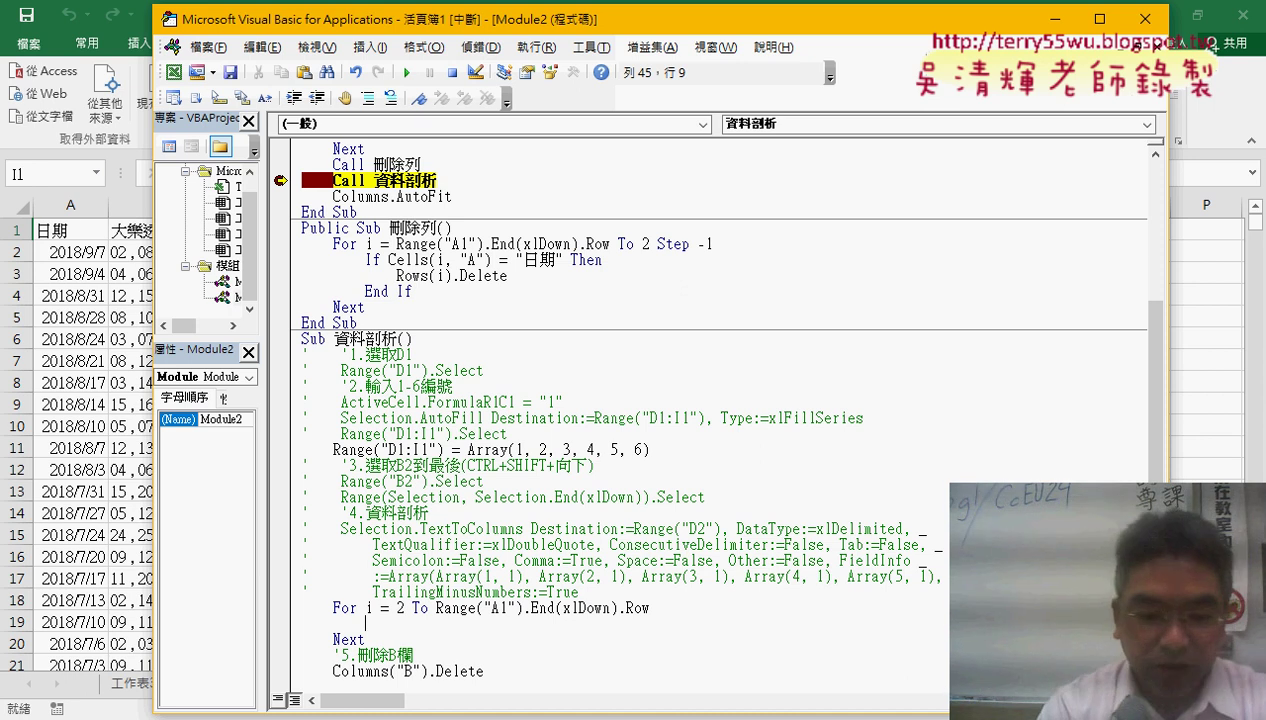
pyautogui.hotkey('ctrl', 'g')
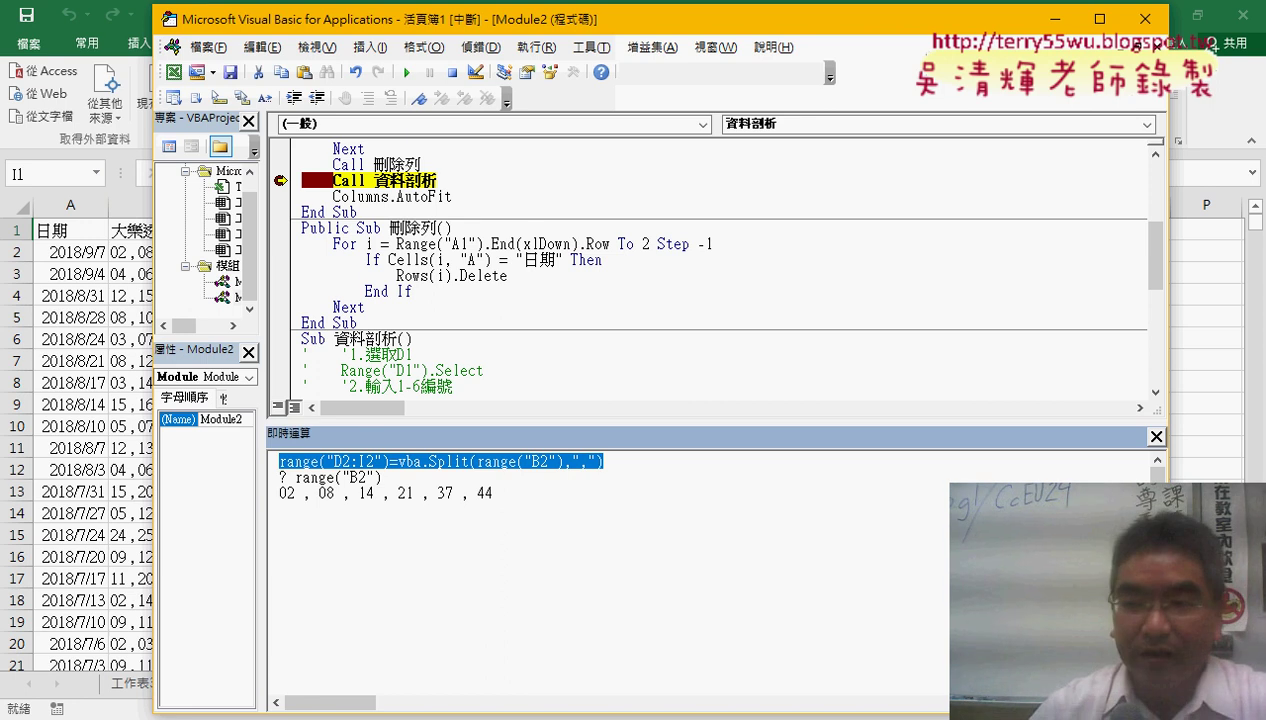
# Step: Write Range("D2:I2") = VBA.Split(Range("B2"), ",") inside the loop
pyautogui.click(1156, 436)
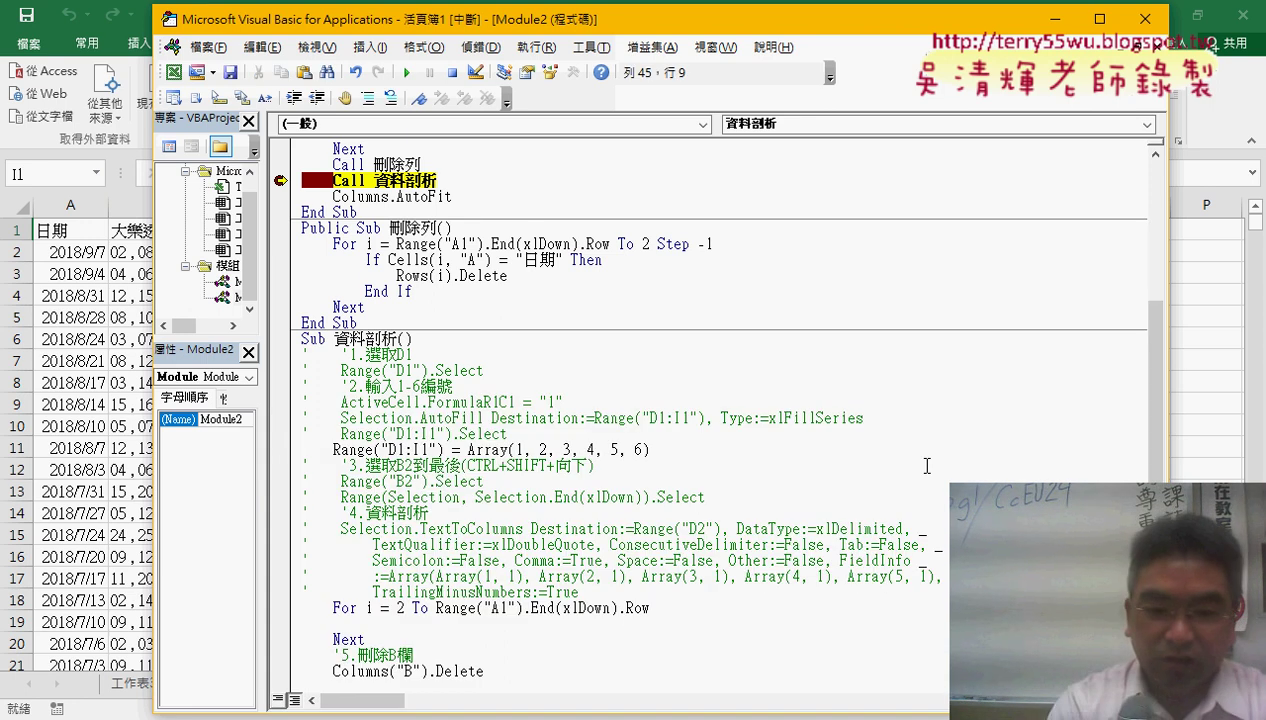
pyautogui.write('range("D2:I2")=vba.Split(range("B2"),",")')
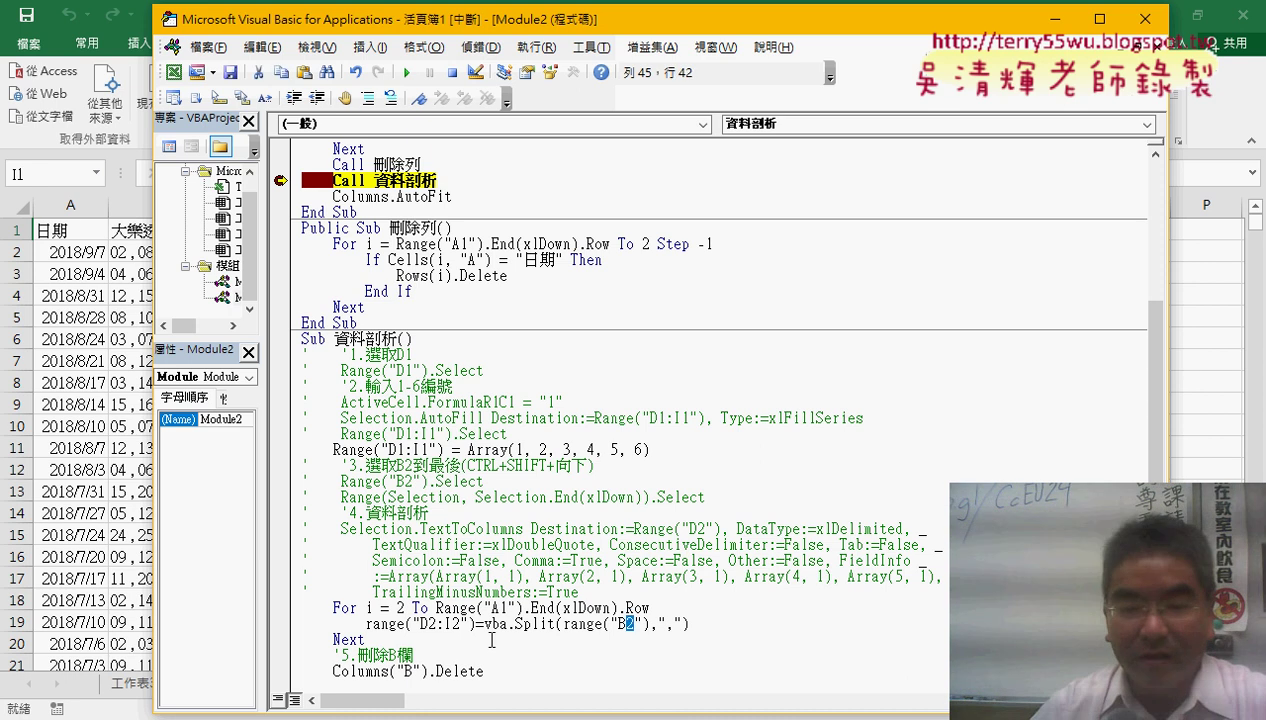
pyautogui.click(461, 624)
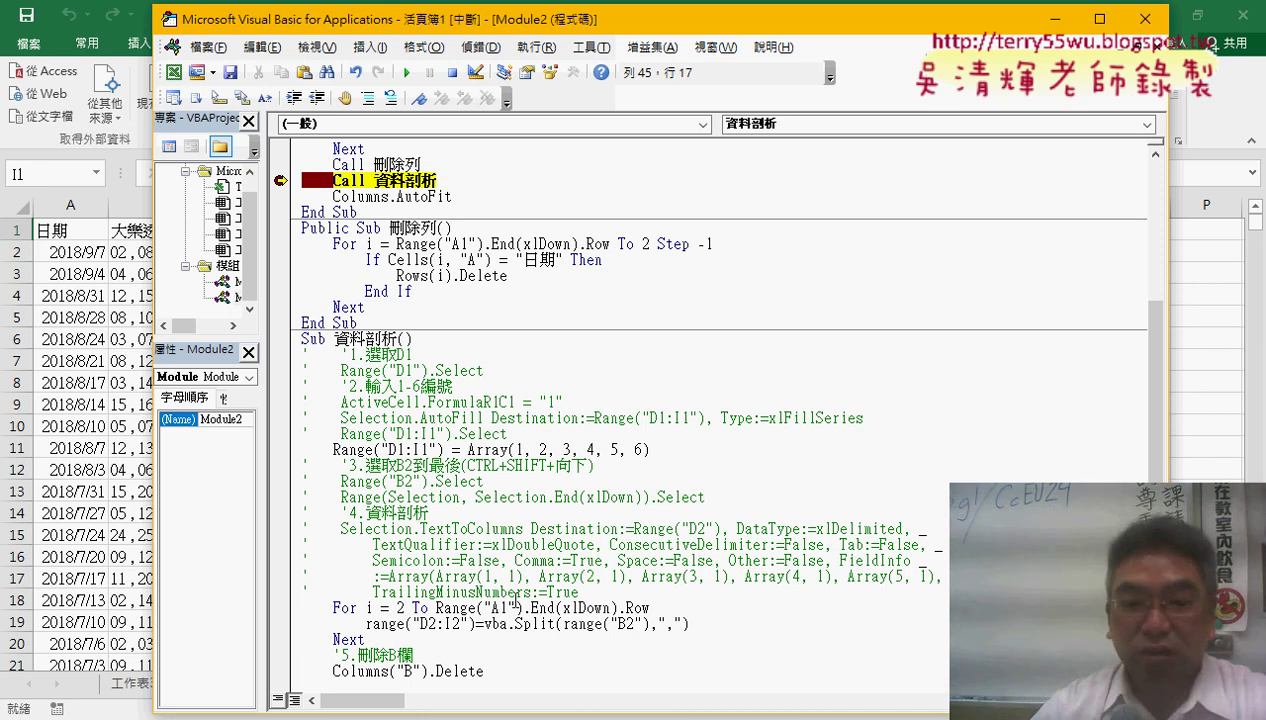
pyautogui.click(524, 577)
# Step: Replace the fixed row 2 in the D2:I2 target with the loop variable i
pyautogui.moveTo(437, 624); pyautogui.dragTo(429, 624)
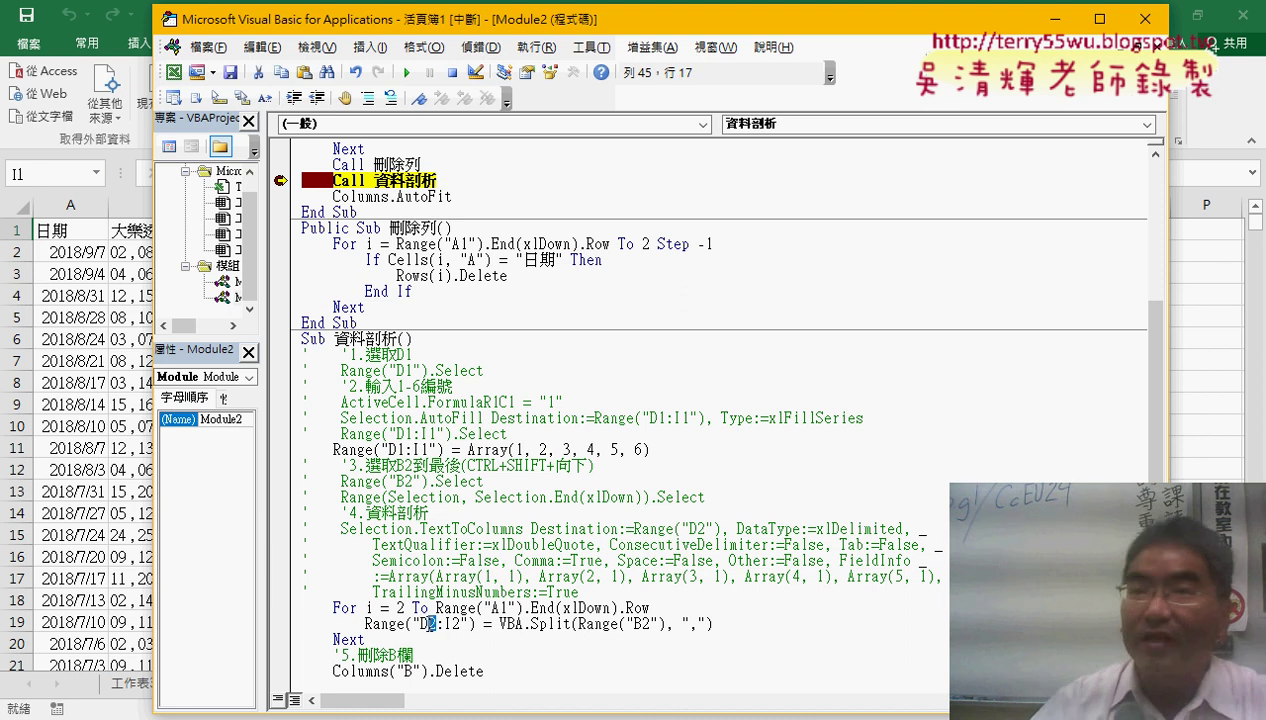
pyautogui.write('"D"')
pyautogui.press('Left')
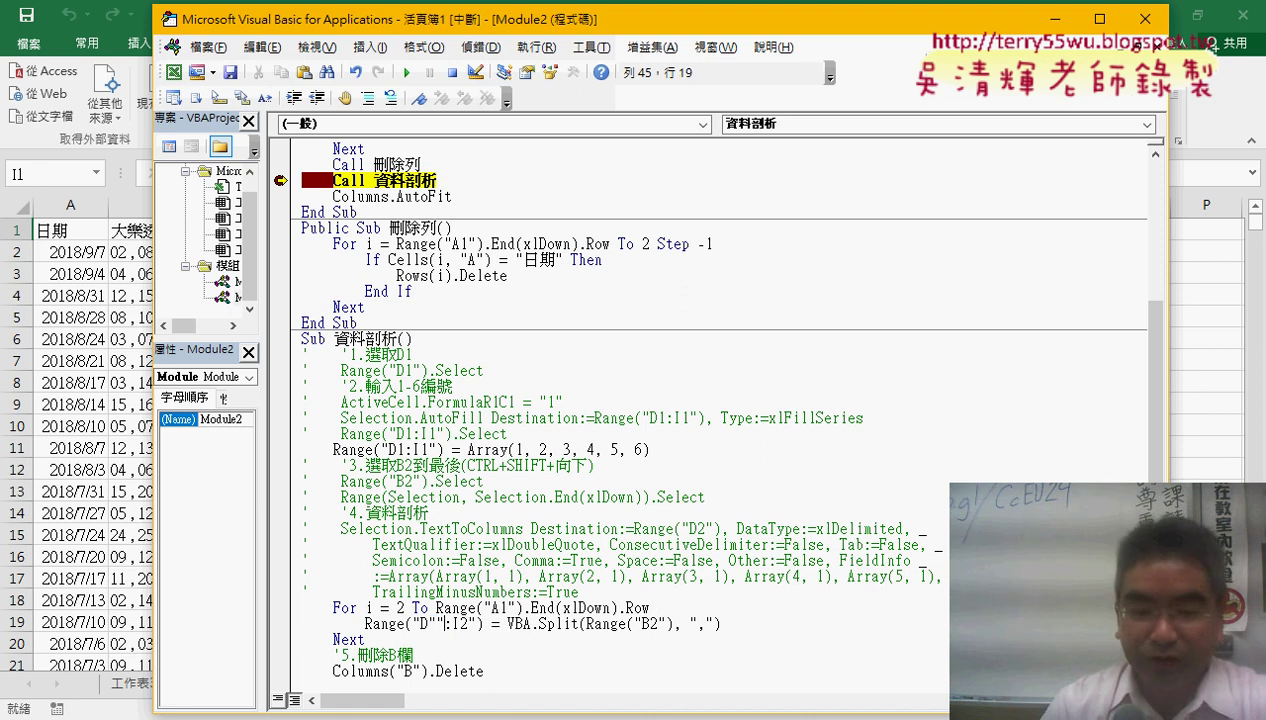
pyautogui.write('&')
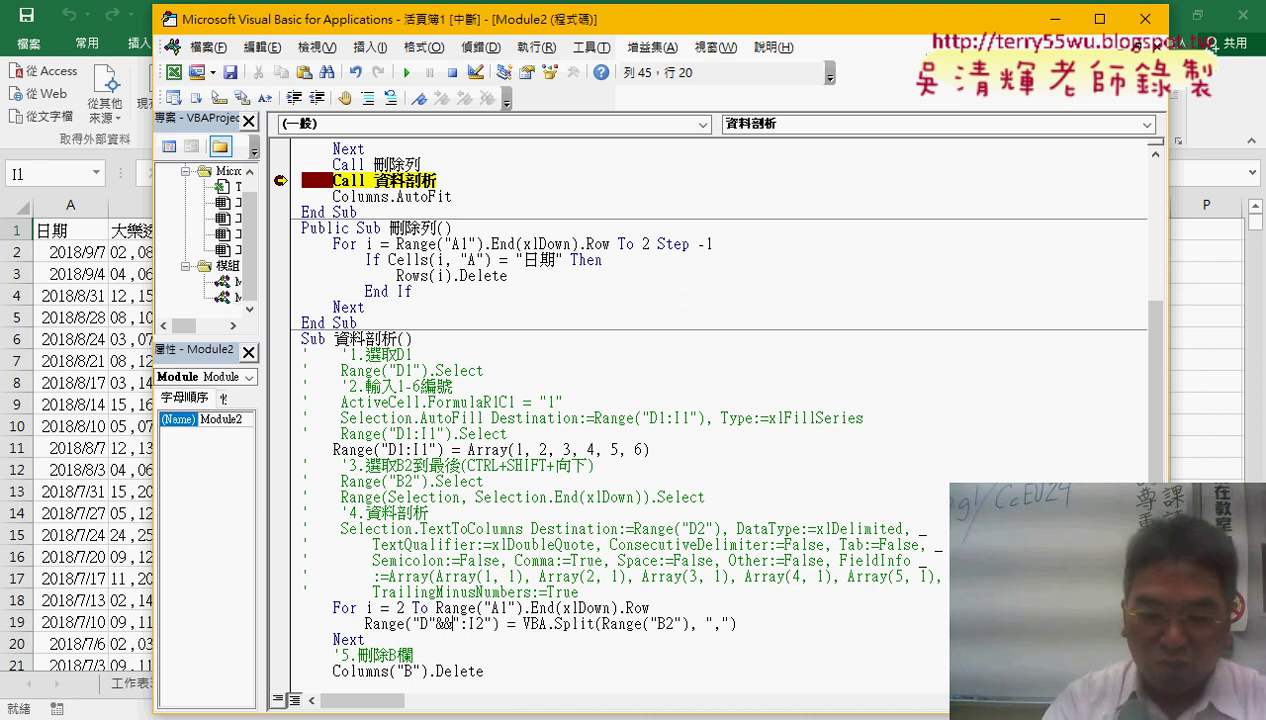
pyautogui.write('i&')
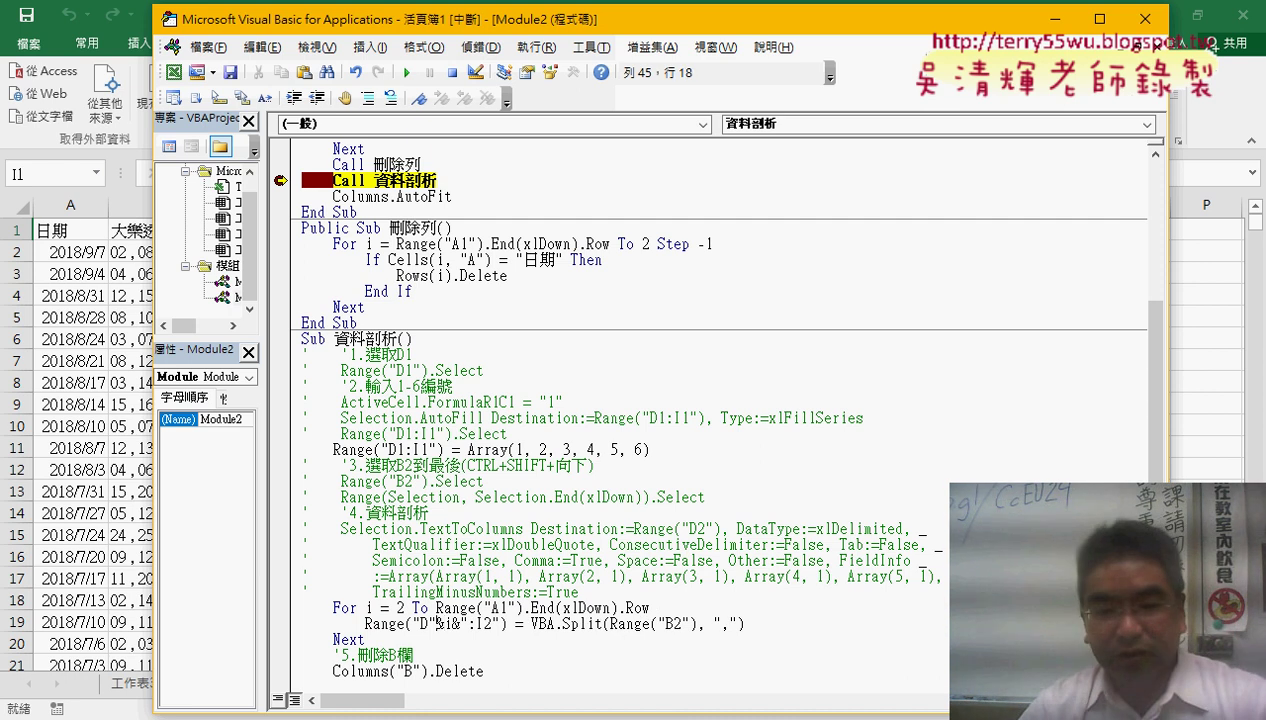
pyautogui.click(516, 620)
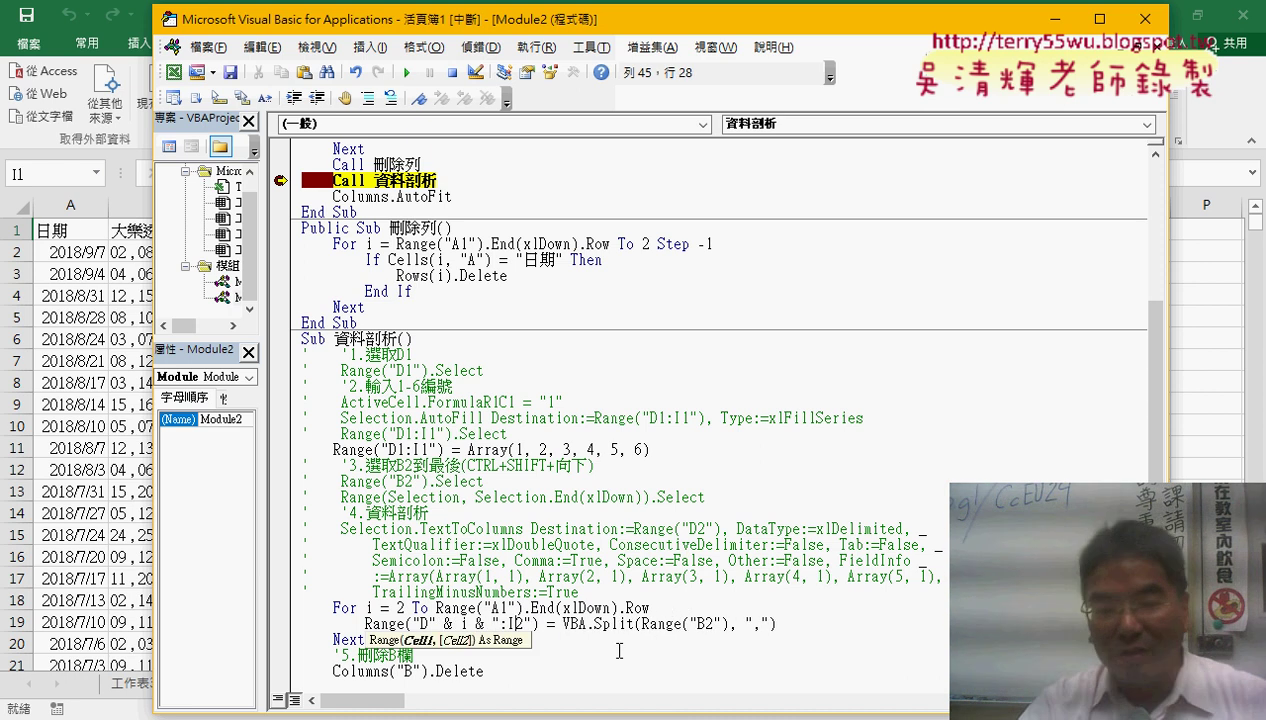
pyautogui.press('Delete')
pyautogui.write('" &')
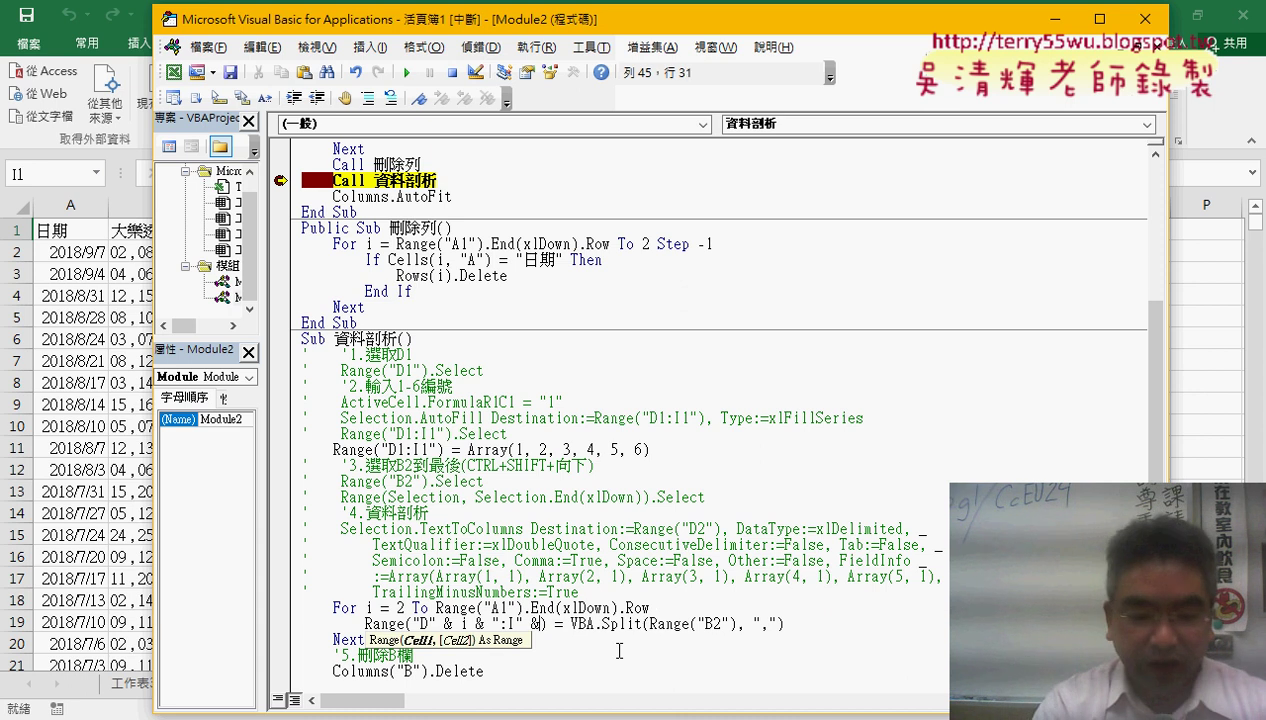
pyautogui.write(' i')
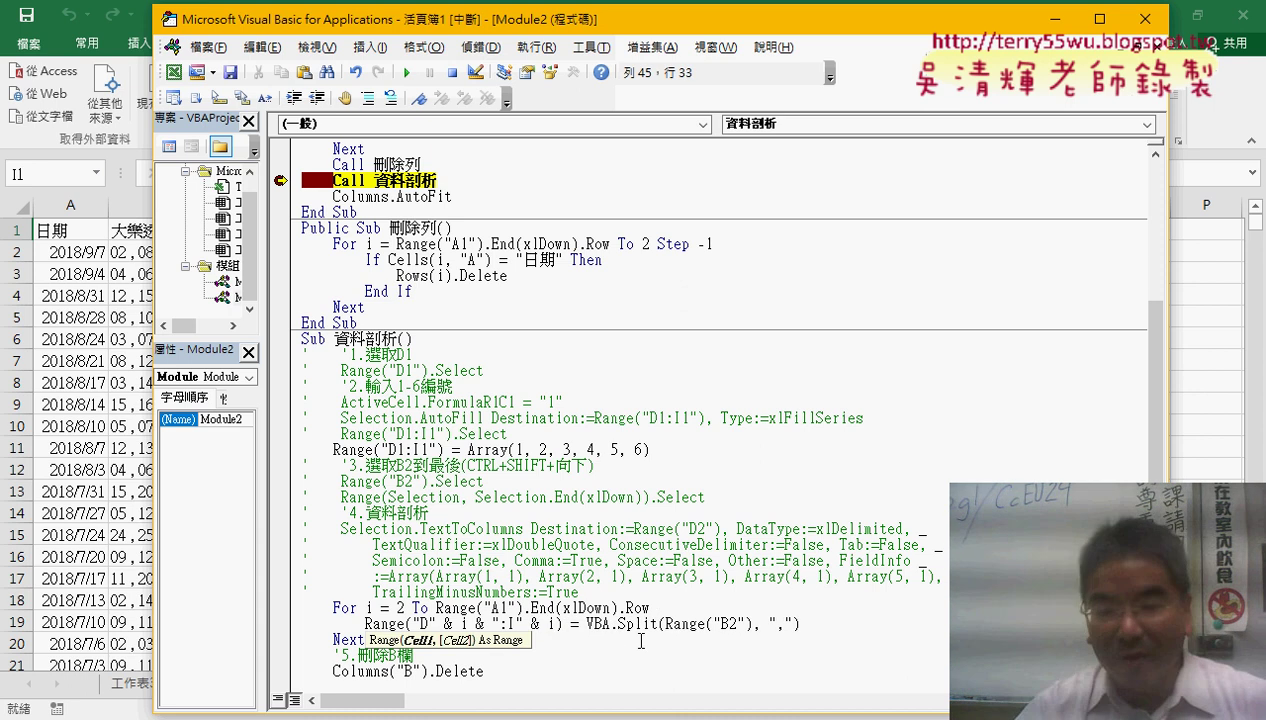
# Step: Make the Split source Range("B" & i) and move the editor aside to show the worksheet
pyautogui.click(733, 624)
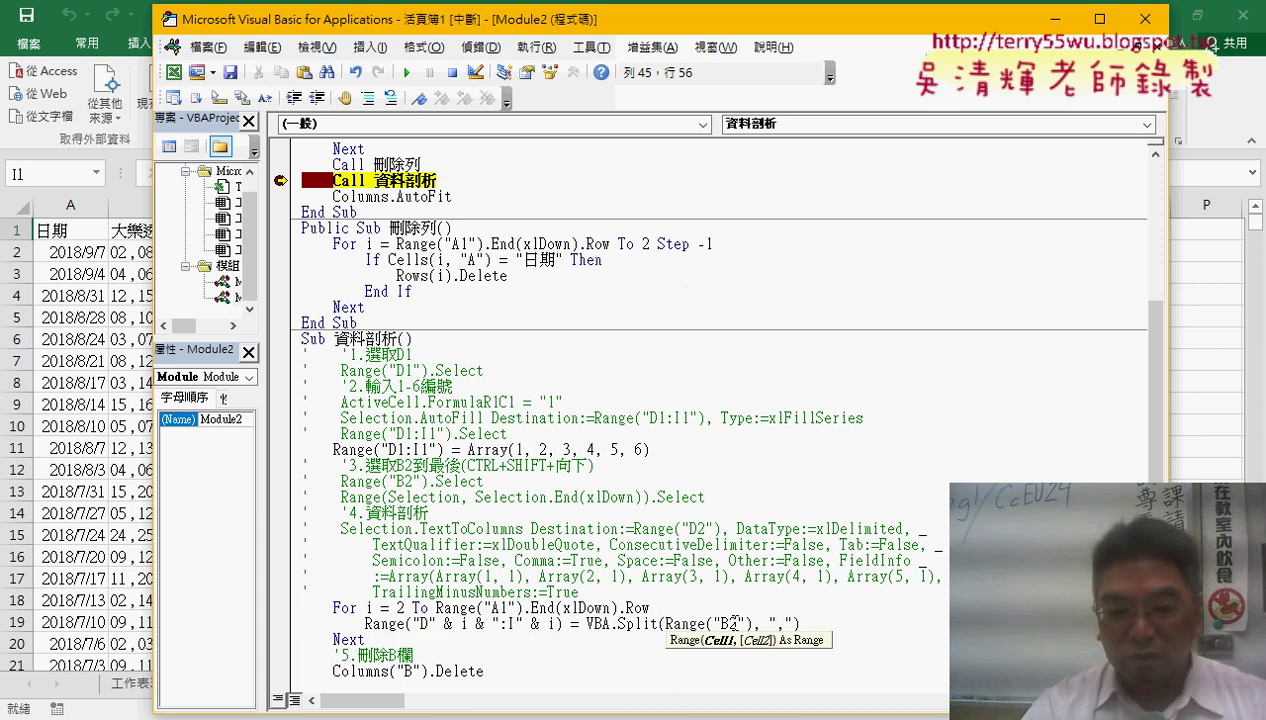
pyautogui.press('Right')
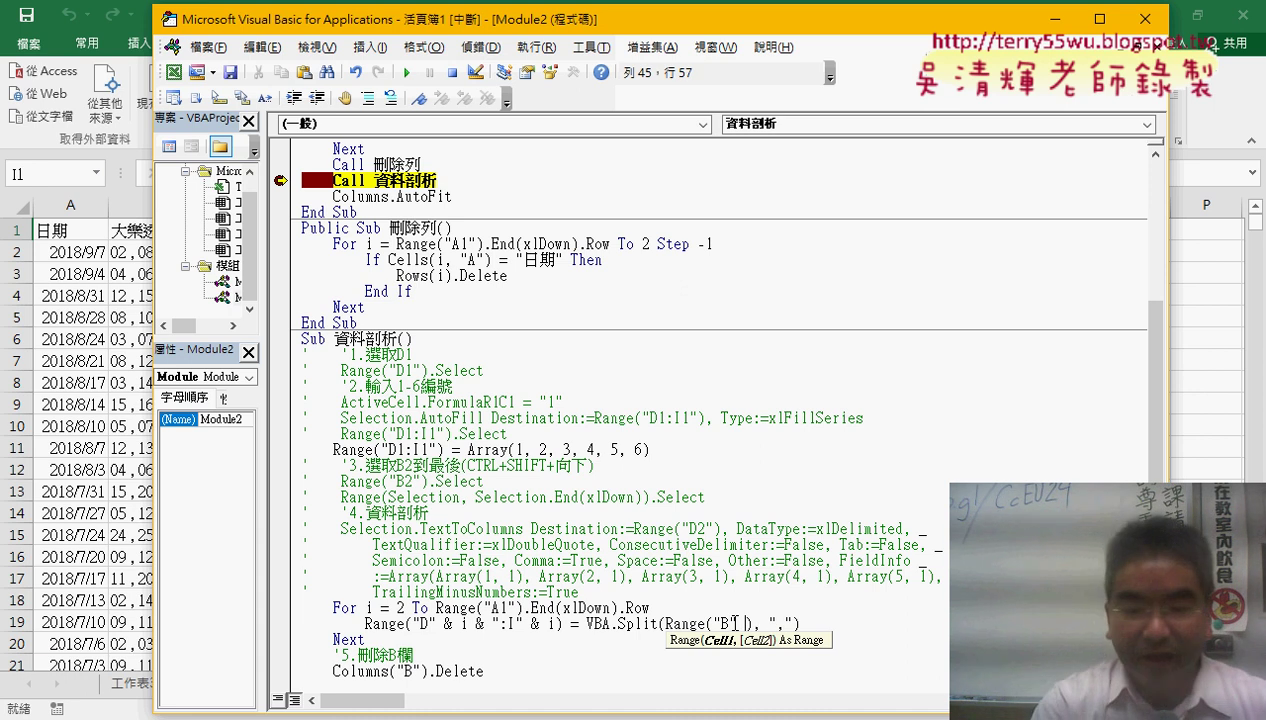
pyautogui.write('& i')
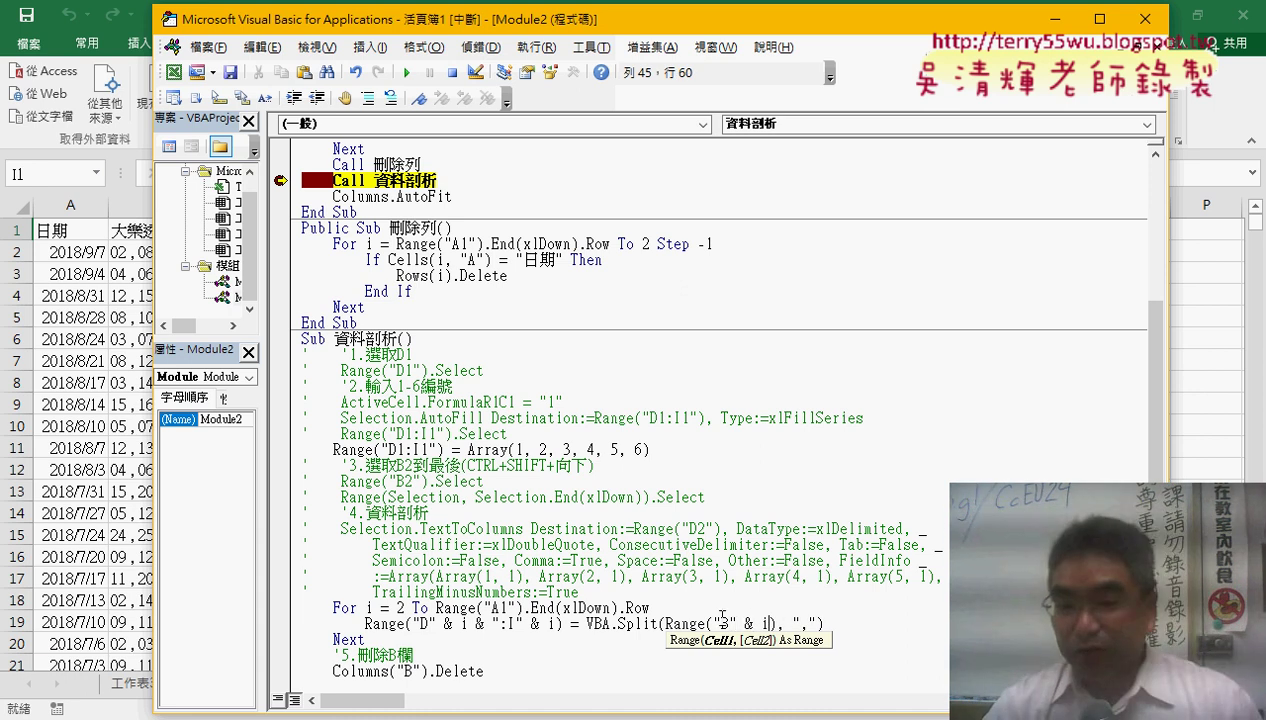
pyautogui.moveTo(729, 623); pyautogui.dragTo(771, 623)
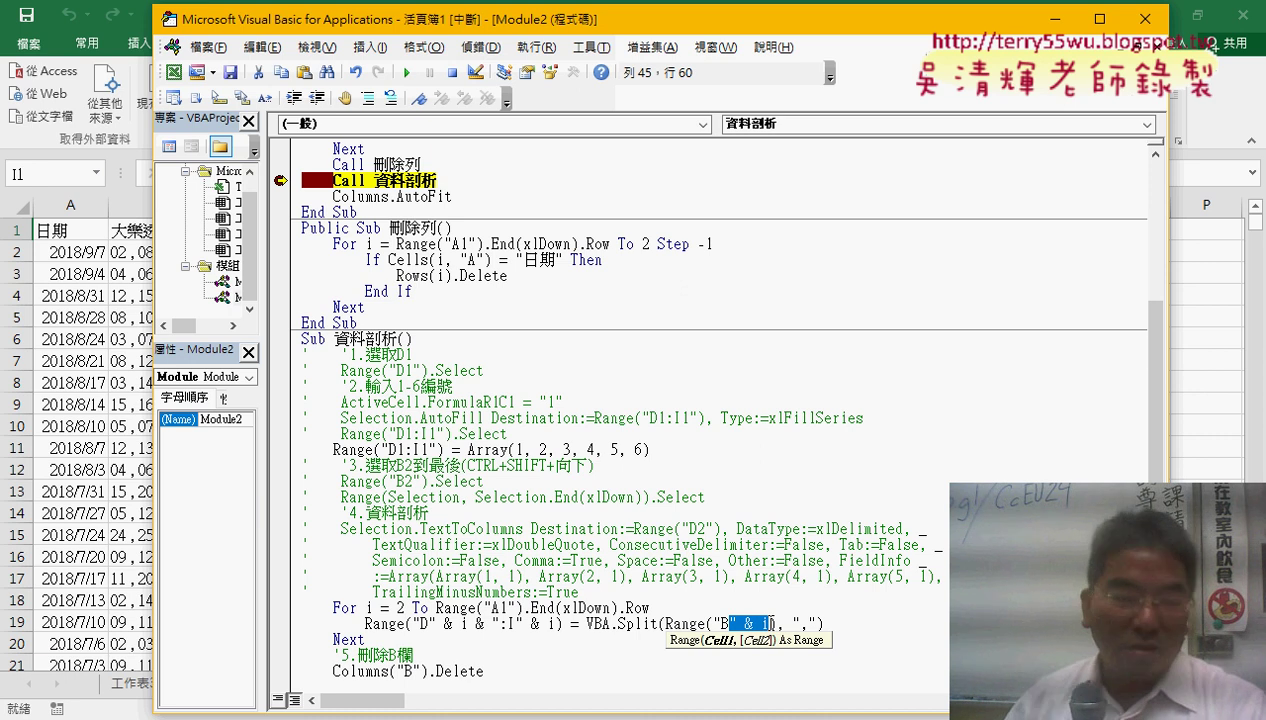
pyautogui.click(793, 576)
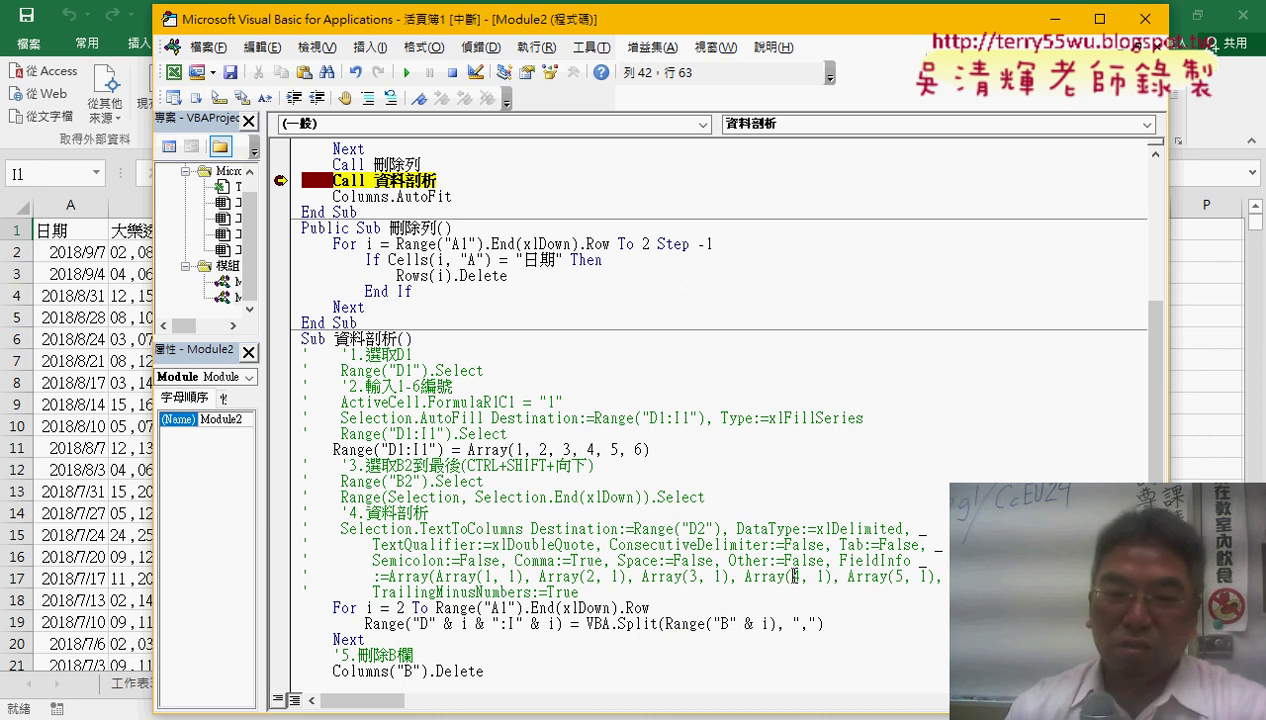
pyautogui.moveTo(691, 22); pyautogui.dragTo(1000, 38)
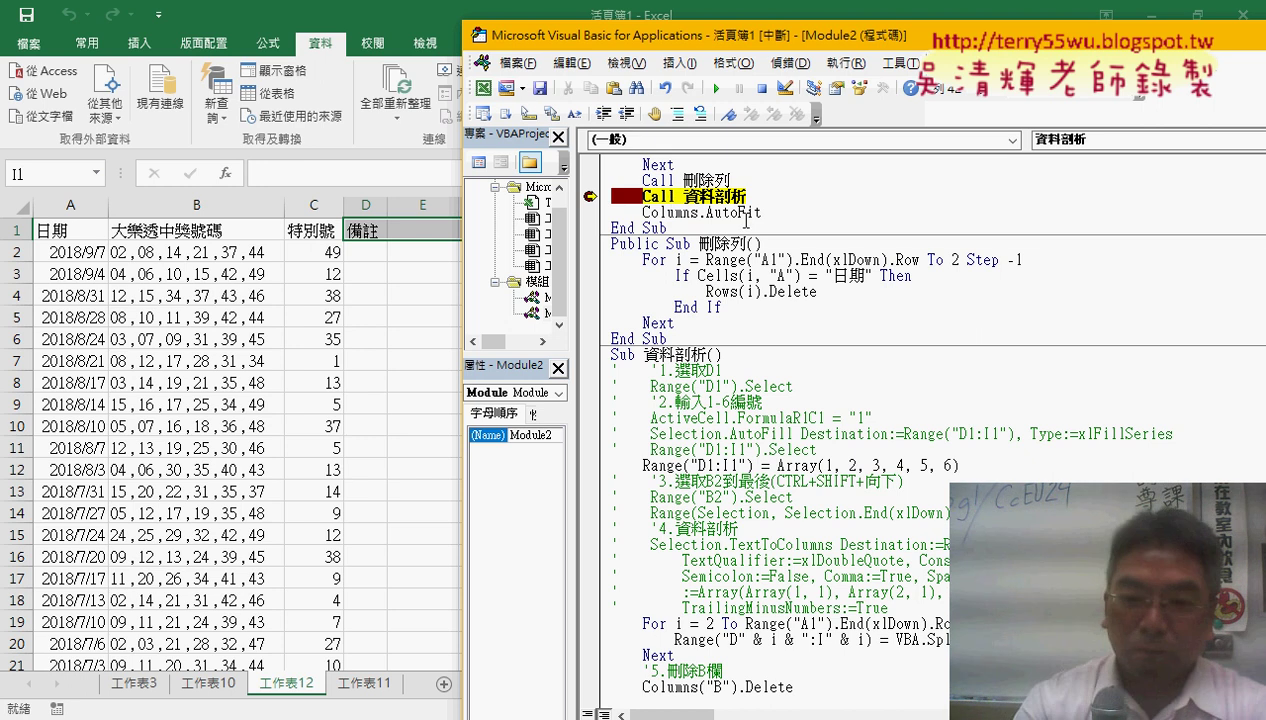
# Step: Step with F8 into 資料剖析 and over the Array line, filling D1:I1 with 1 to 6
pyautogui.press('F8')
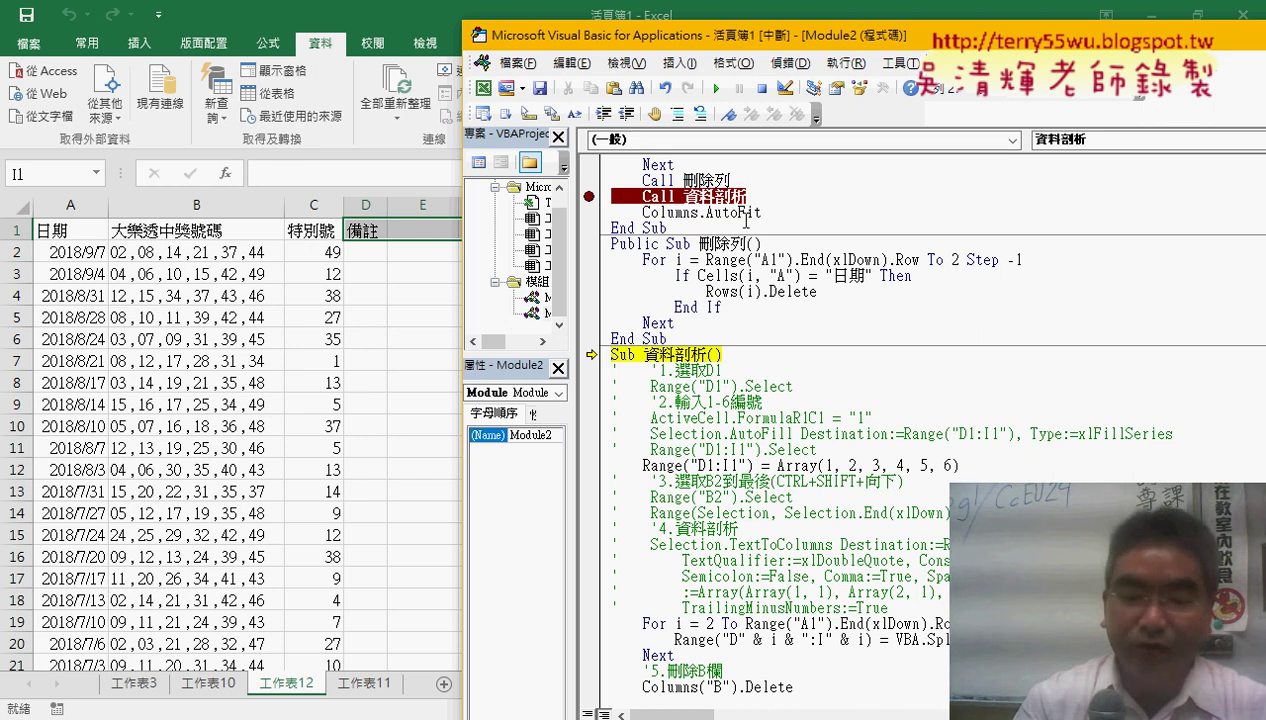
pyautogui.press('F8')
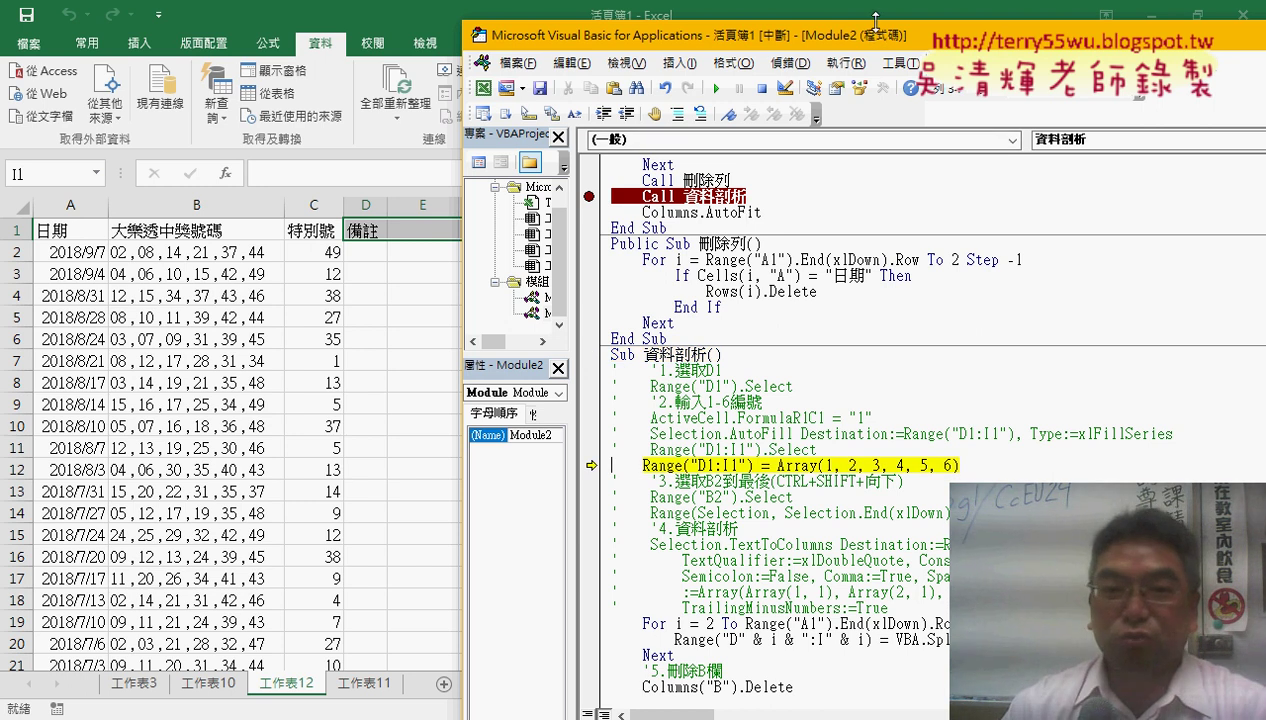
pyautogui.moveTo(860, 36)
pyautogui.mouseDown()
pyautogui.moveTo(850, 117)
pyautogui.moveTo(796, 155)
pyautogui.moveTo(796, 206)
pyautogui.mouseUp()
pyautogui.scroll(-5, 855, 440)
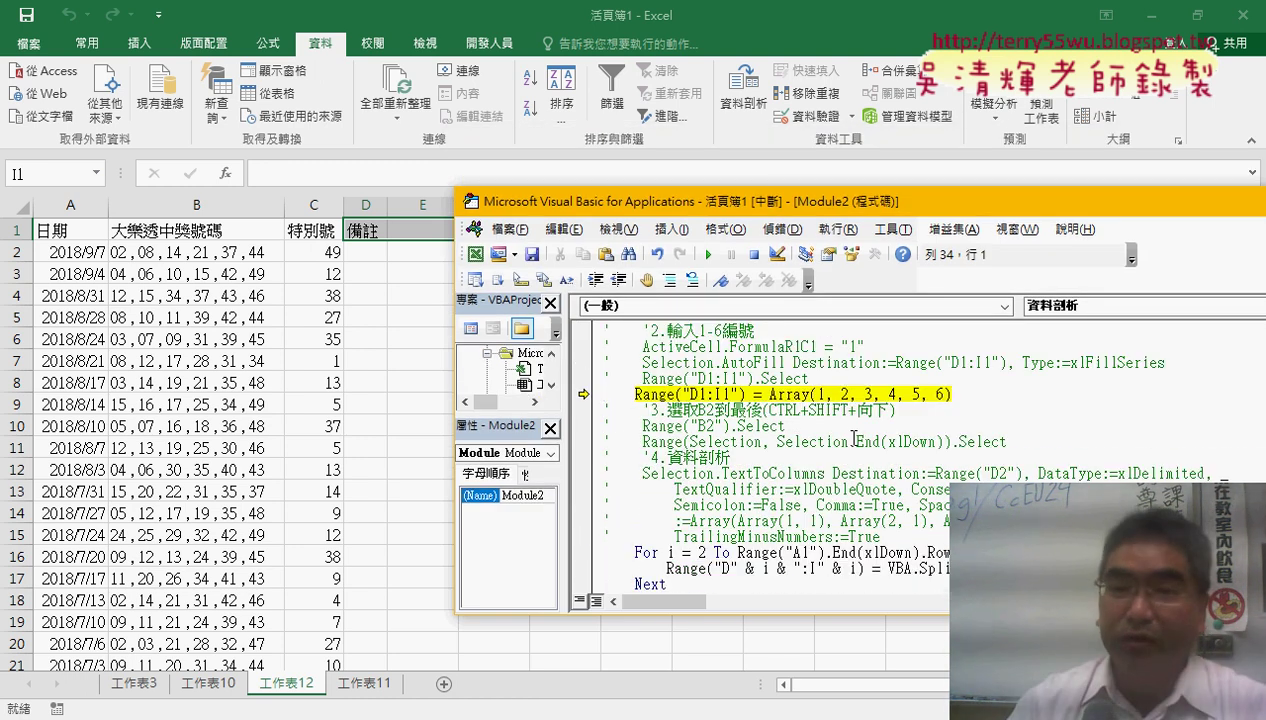
pyautogui.moveTo(796, 206); pyautogui.dragTo(578, 275)
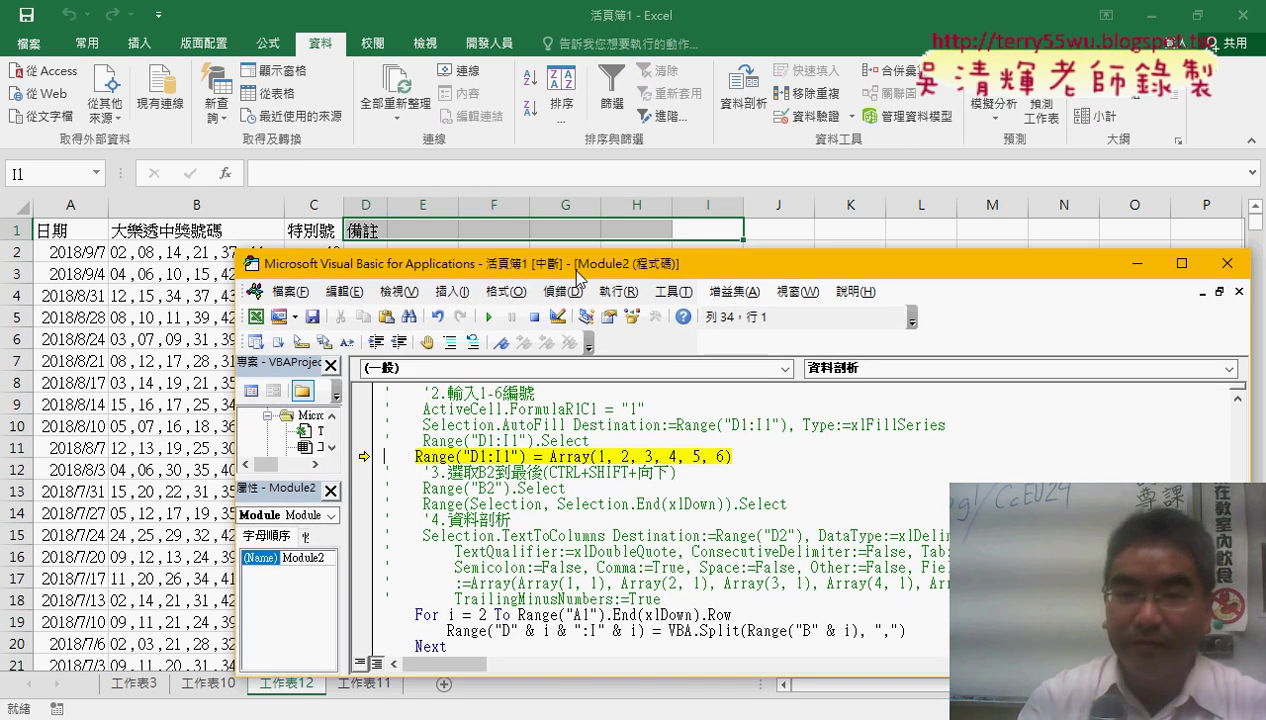
pyautogui.press('F8')
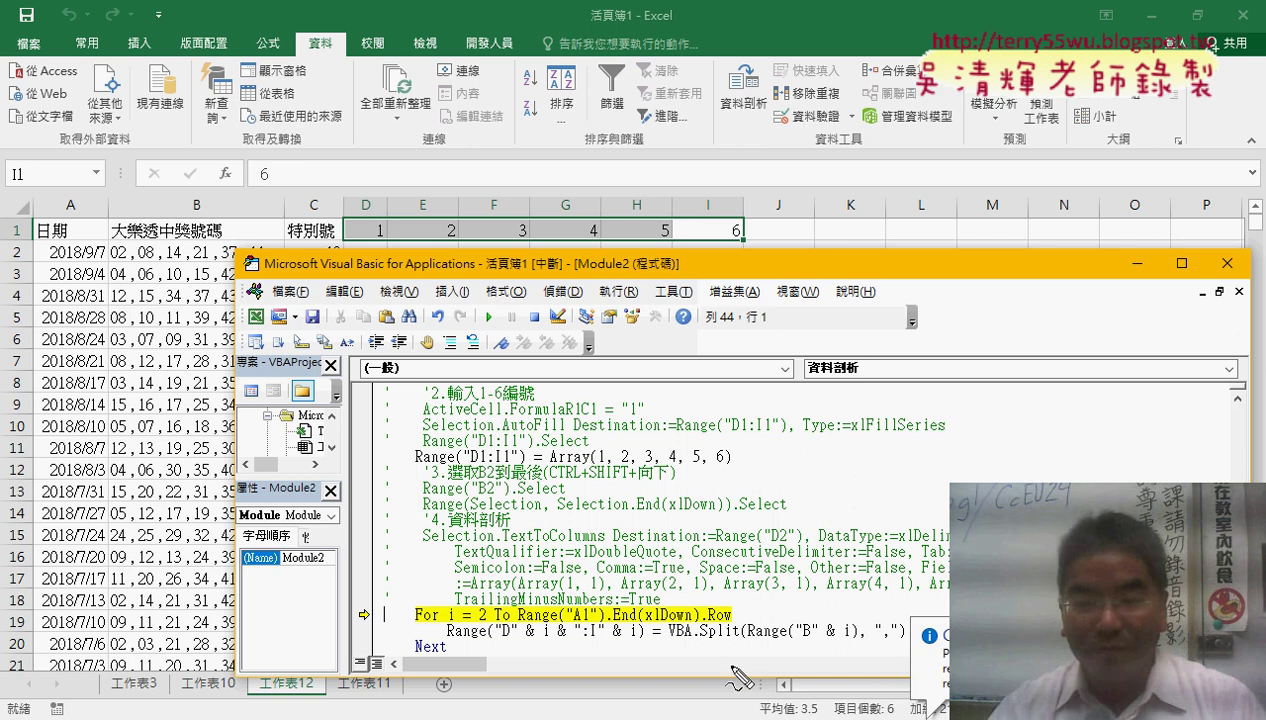
pyautogui.moveTo(745, 468); pyautogui.dragTo(752, 458)
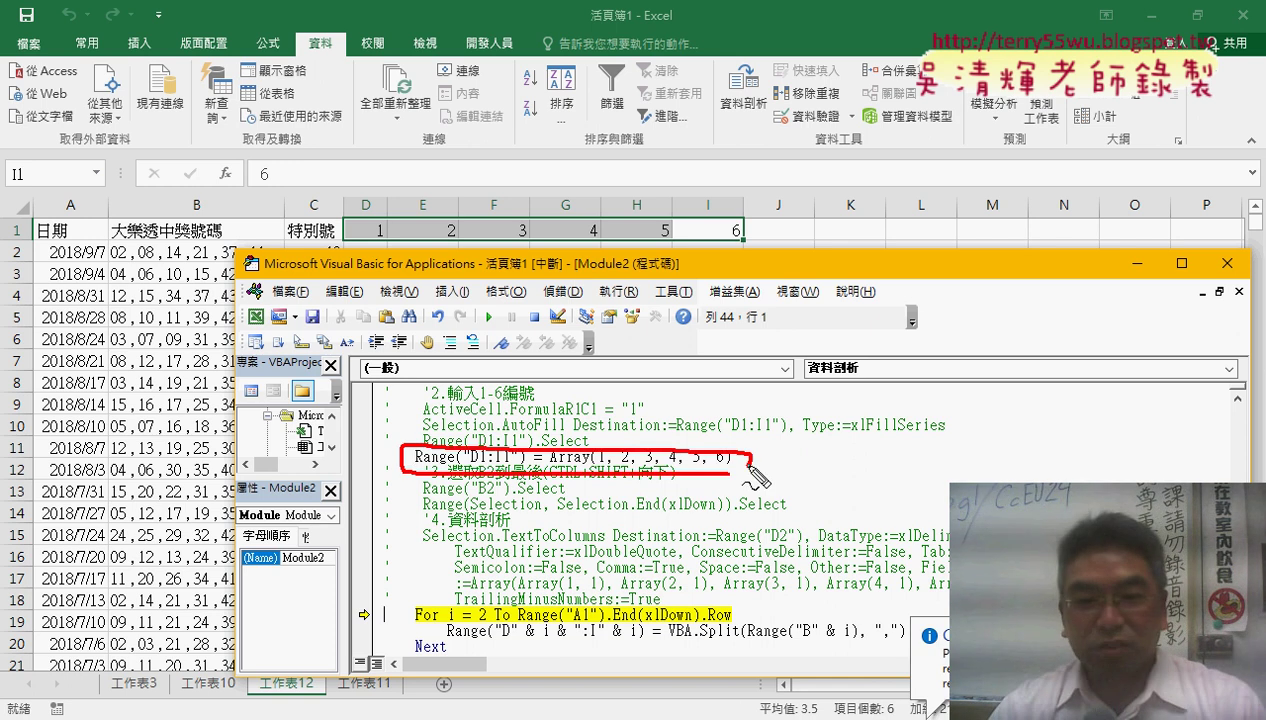
pyautogui.moveTo(640, 440); pyautogui.dragTo(574, 254)
pyautogui.moveTo(560, 302); pyautogui.dragTo(632, 290)
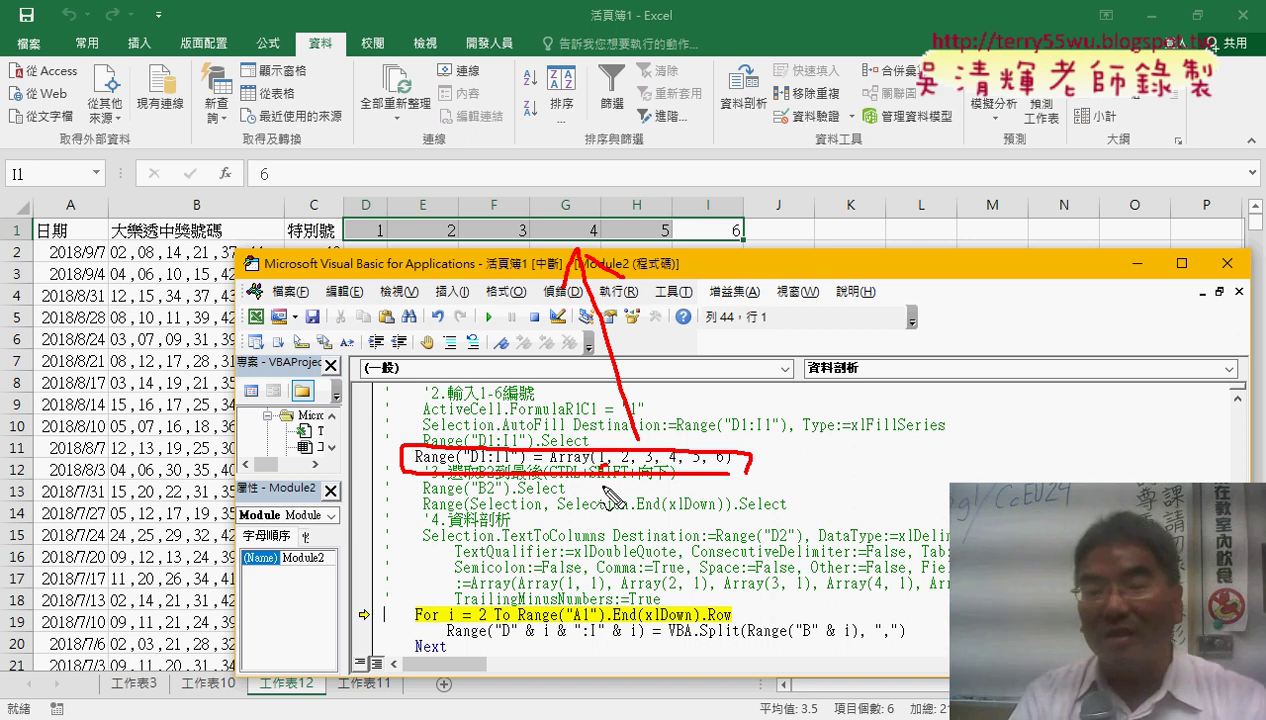
# Step: Jump execution into the For…Next loop body and highlight the VBA.Split function
pyautogui.press('Escape')
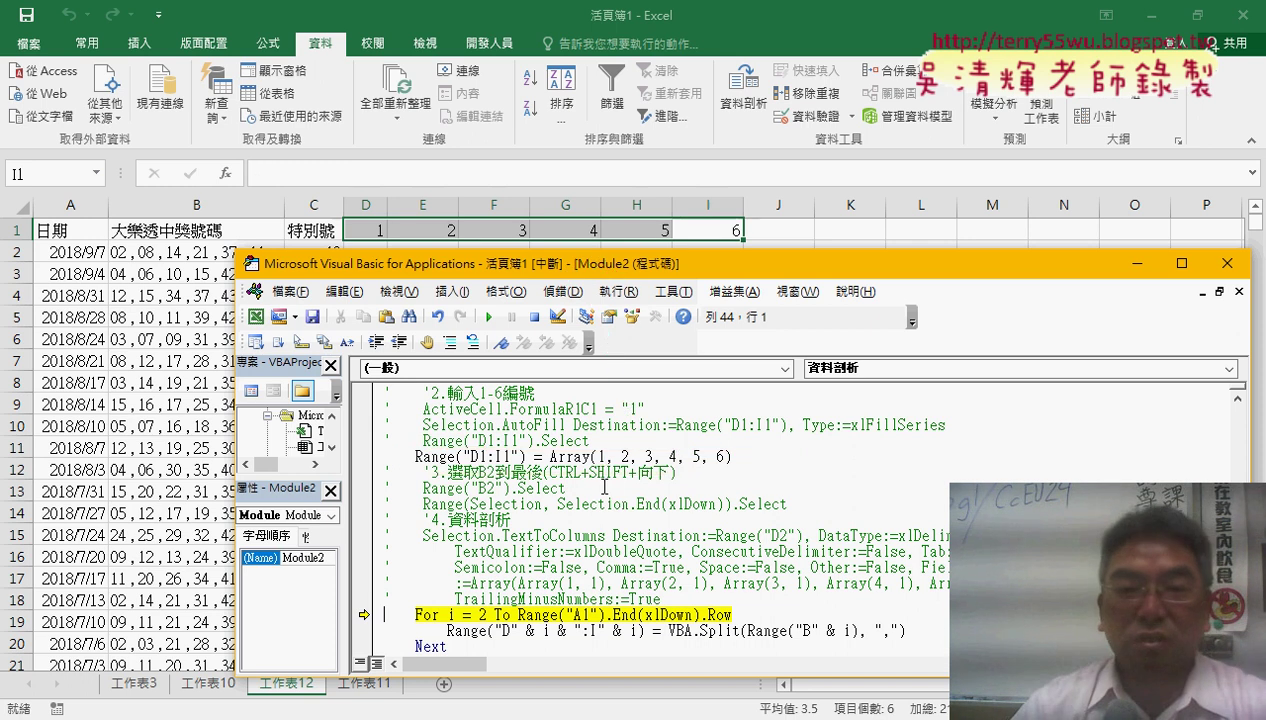
pyautogui.moveTo(642, 277); pyautogui.dragTo(822, 316)
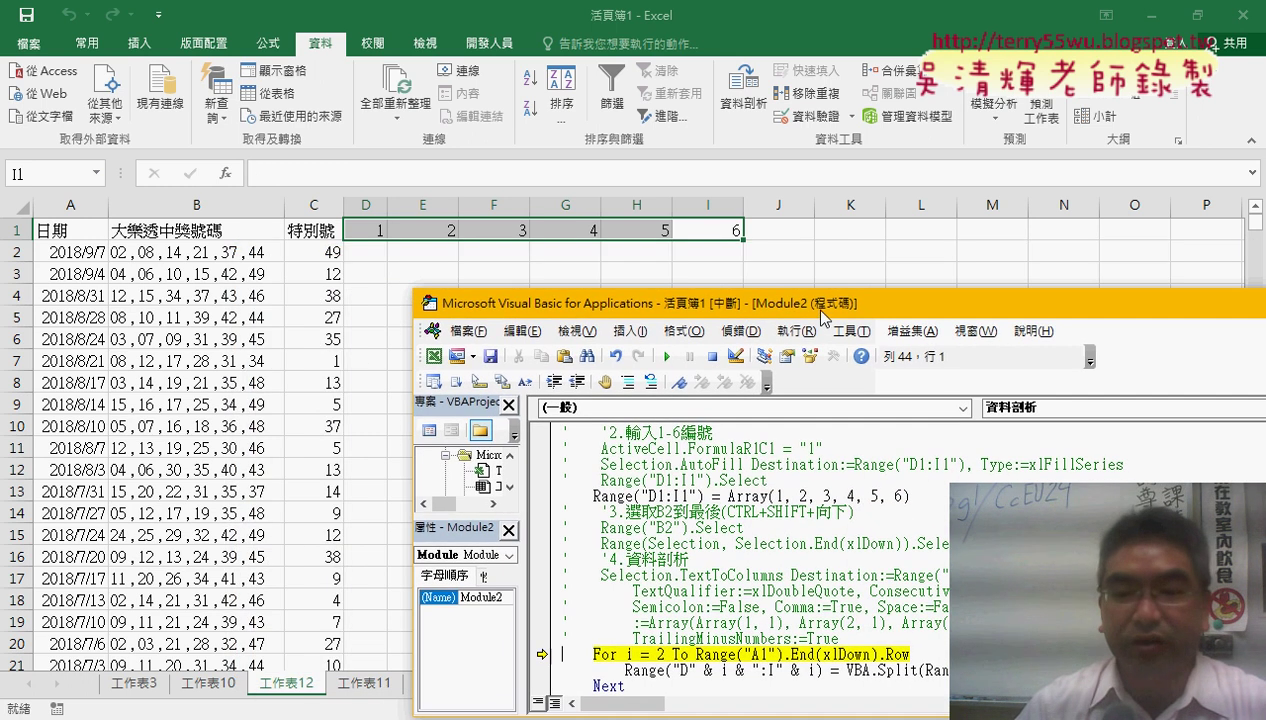
pyautogui.scroll(-2, 714, 672)
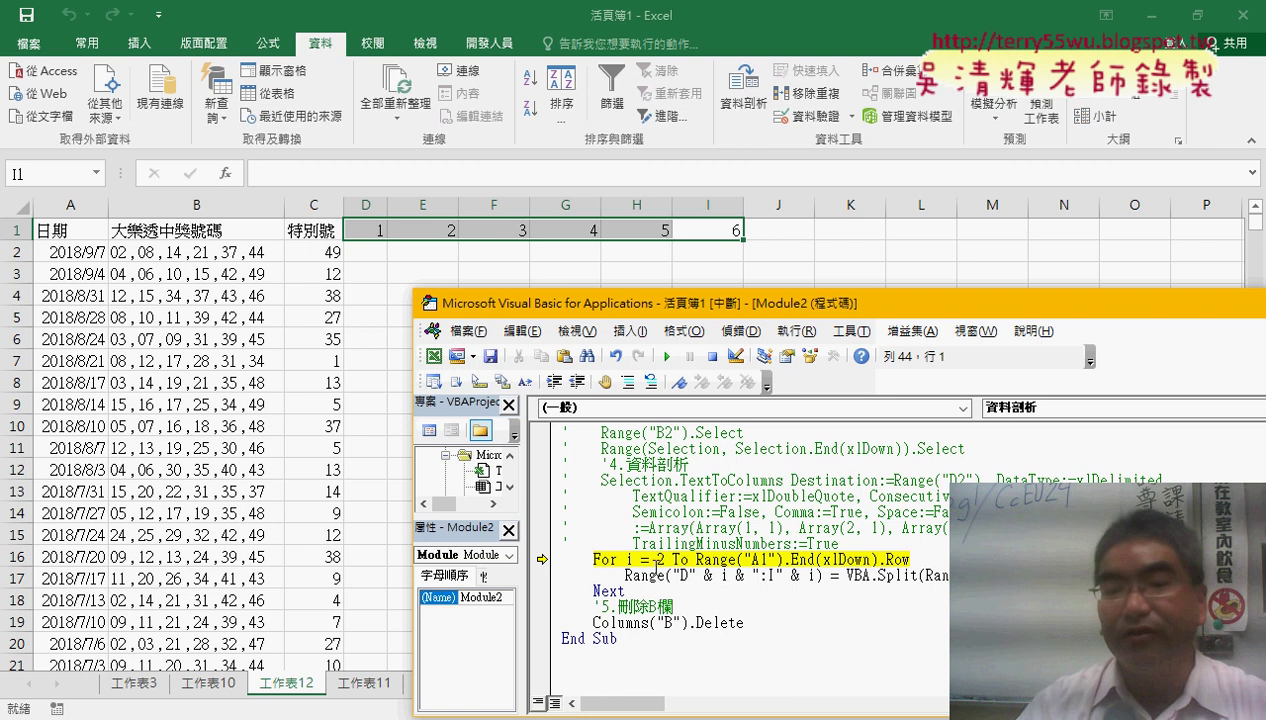
pyautogui.moveTo(656, 592); pyautogui.dragTo(540, 562)
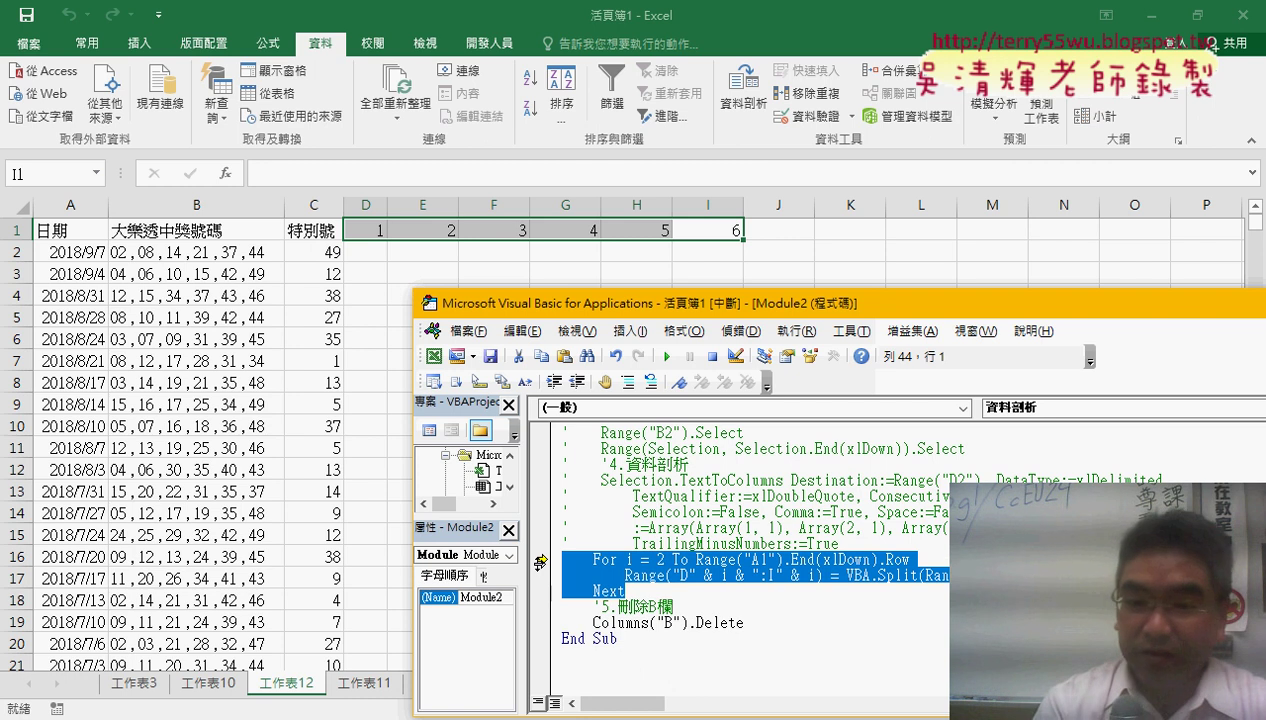
pyautogui.press('F8')
pyautogui.press('F8')
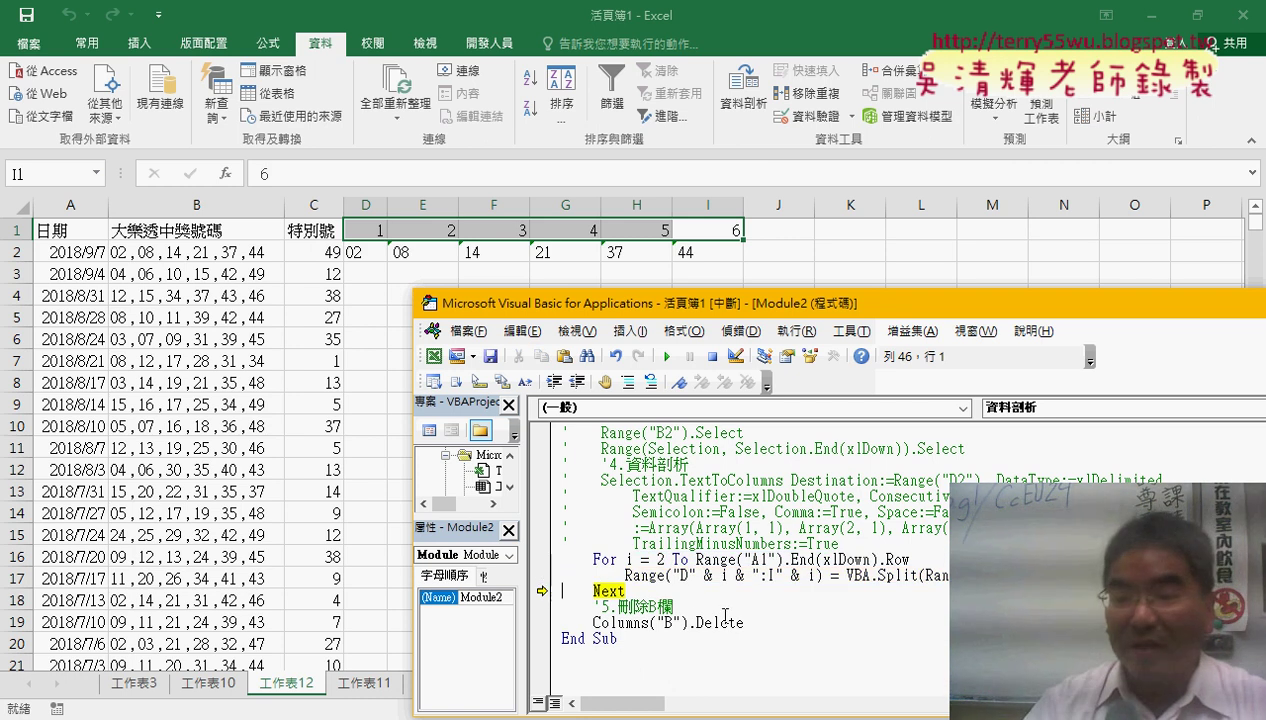
pyautogui.moveTo(876, 575); pyautogui.dragTo(924, 577)
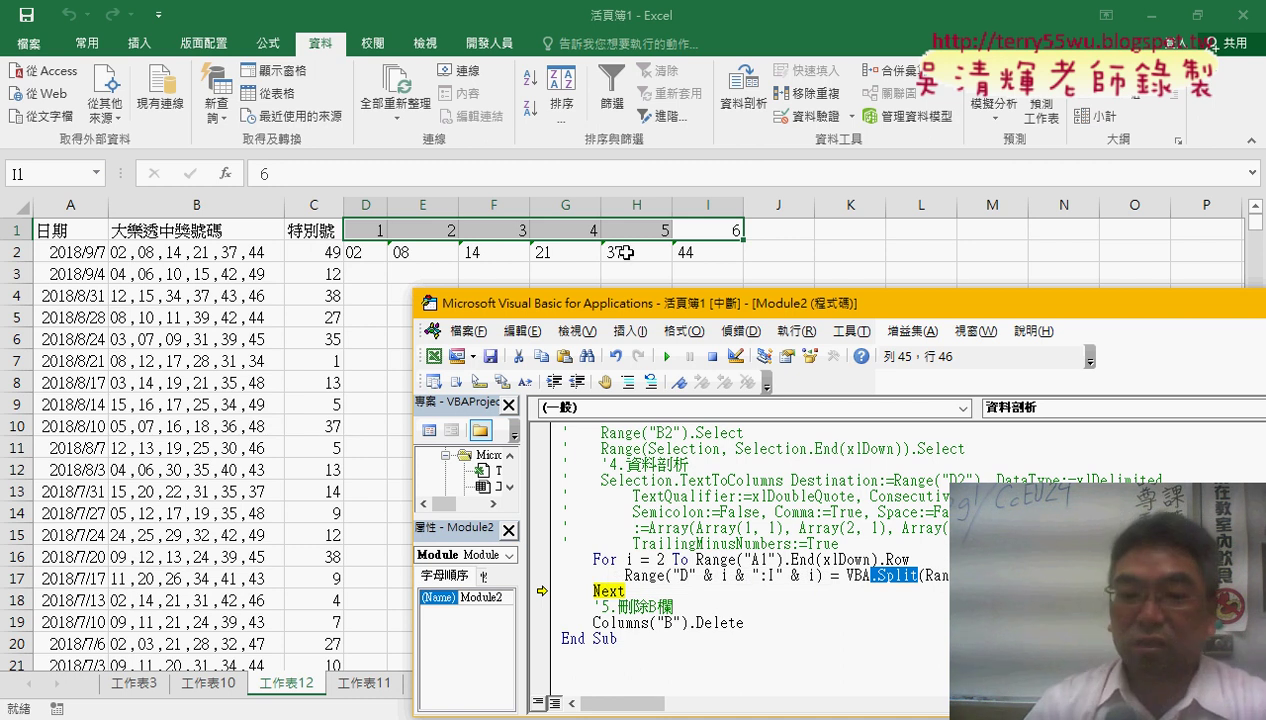
pyautogui.moveTo(706, 562)
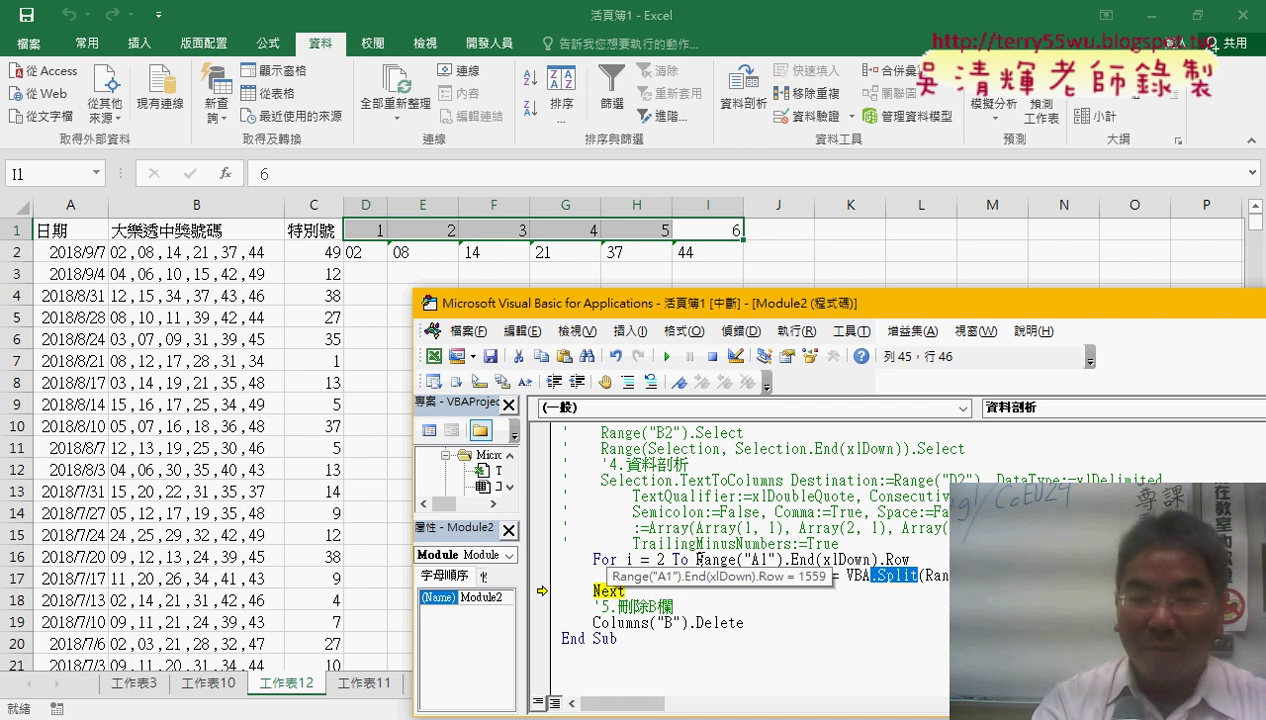
# Step: Run loop passes so rows 2–4 of column B split into columns D to I
pyautogui.press('F5')
pyautogui.press('F8')
pyautogui.press('F8')
pyautogui.press('F8')
pyautogui.press('F8')
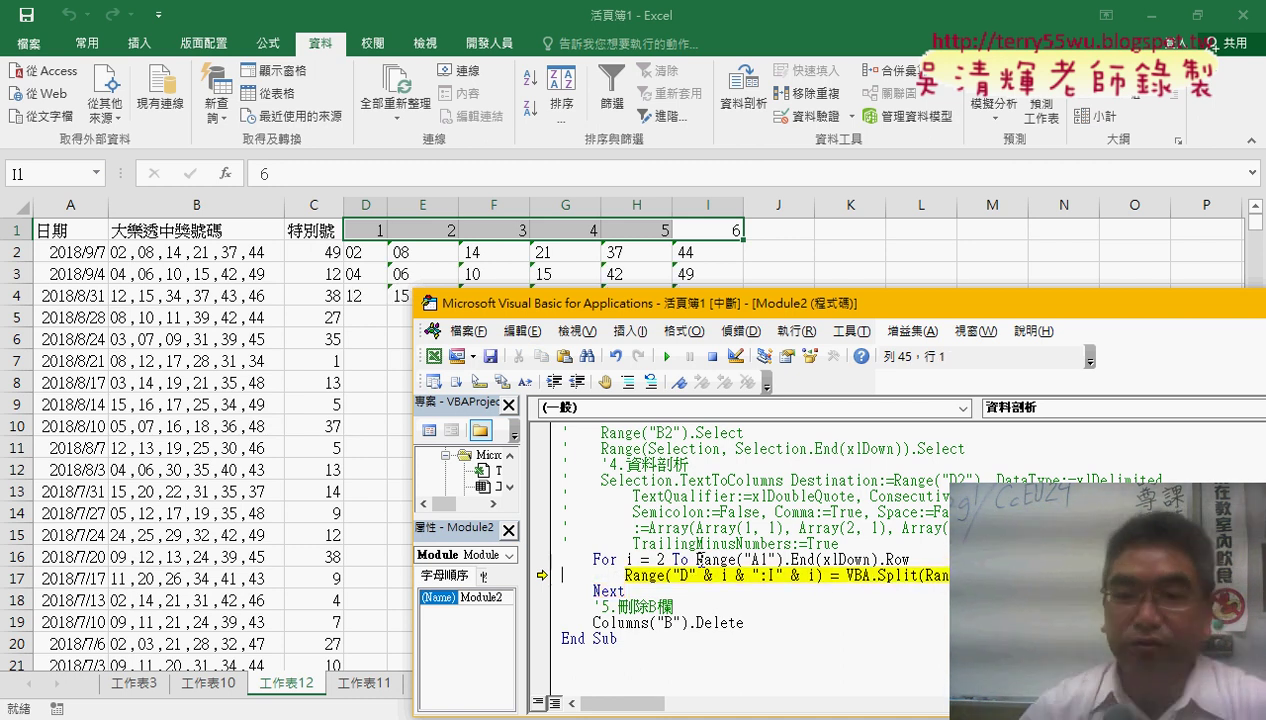
pyautogui.press('F8')
pyautogui.moveTo(768, 303); pyautogui.dragTo(976, 189)
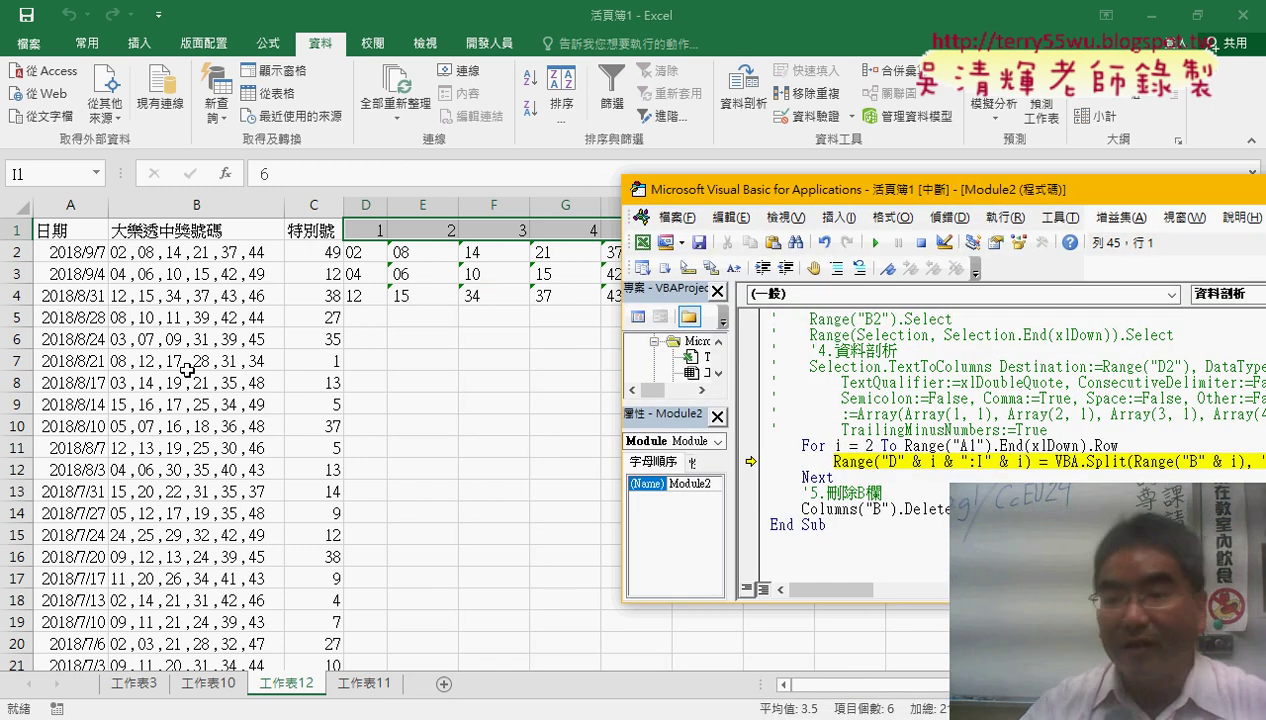
# Step: Try changing the deleted column "B" to 2 in the delete line, then undo it
pyautogui.moveTo(948, 509); pyautogui.dragTo(803, 509)
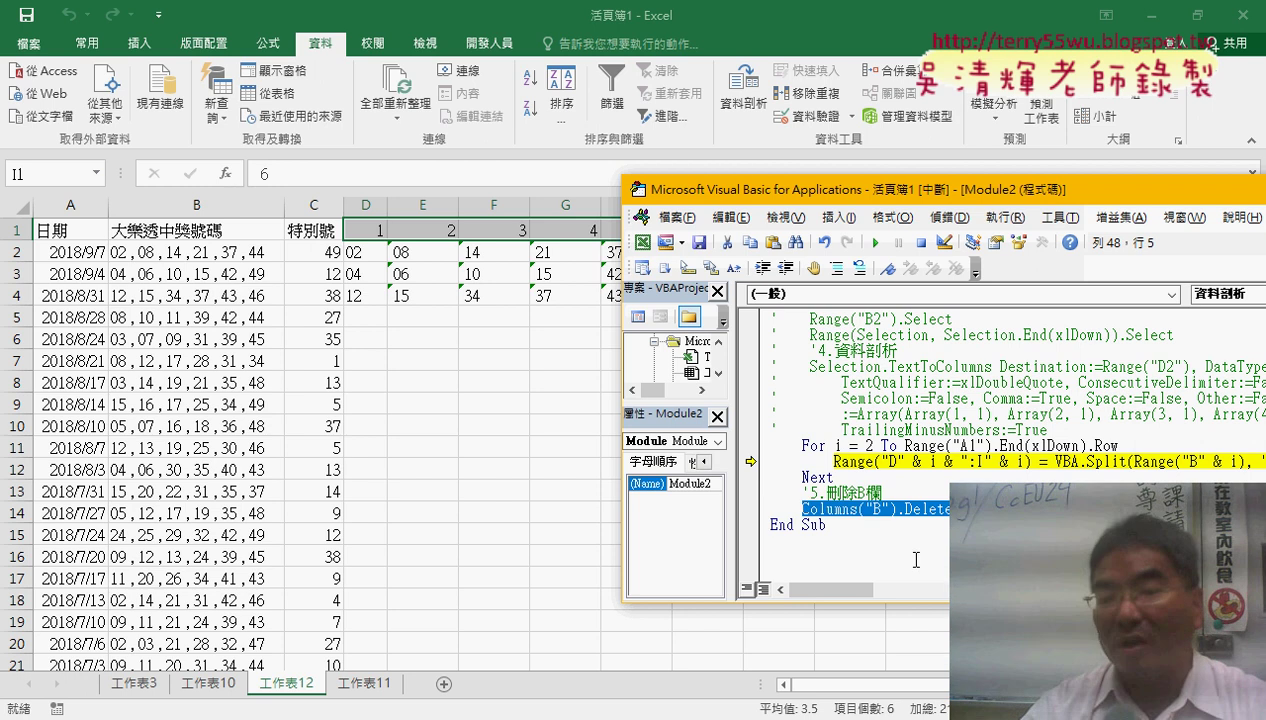
pyautogui.click(936, 509)
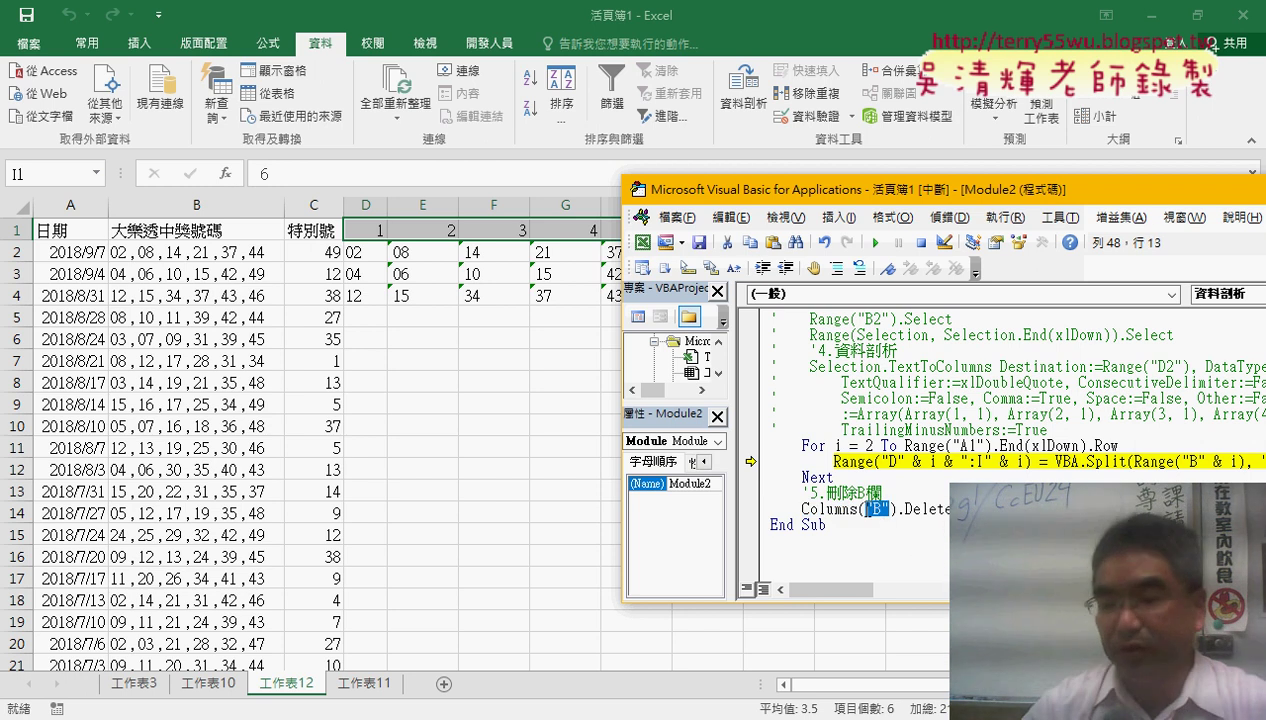
pyautogui.moveTo(889, 509); pyautogui.dragTo(862, 509)
pyautogui.write('2')
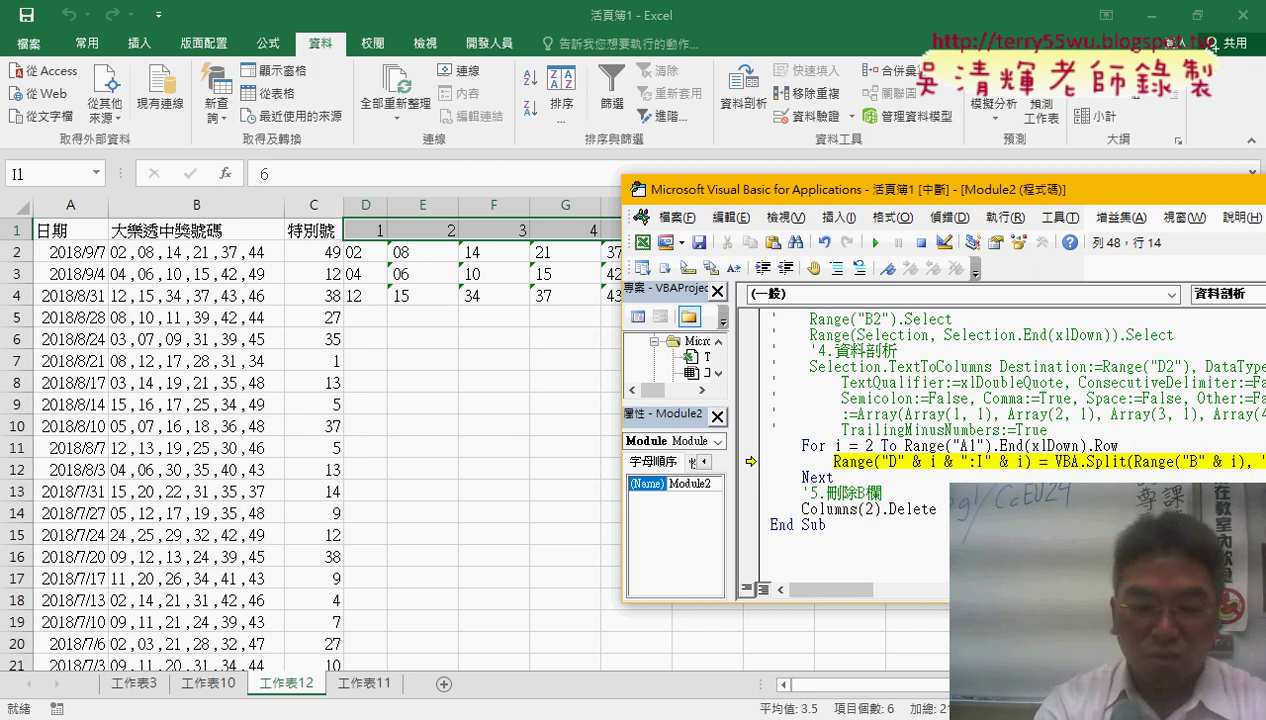
pyautogui.hotkey('ctrl', 'z')
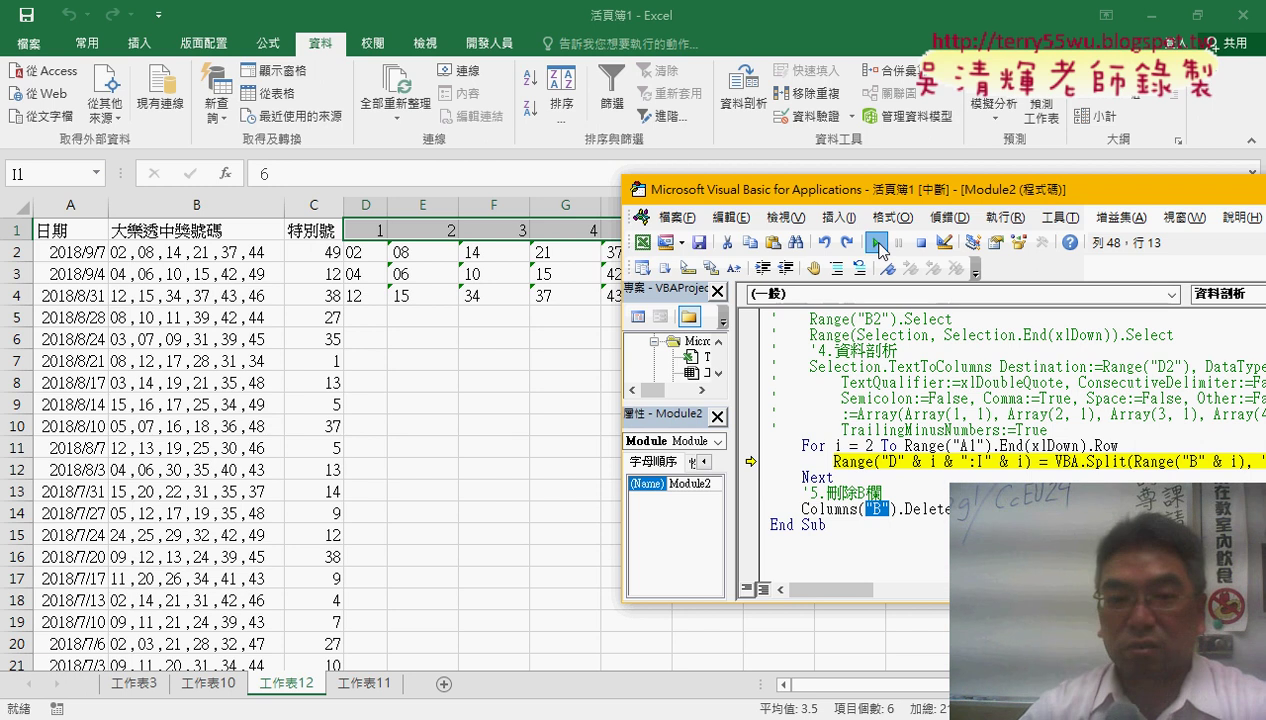
# Step: Continue the macro to completion, then highlight the column autofit line
pyautogui.click(876, 243)
pyautogui.click(855, 425)
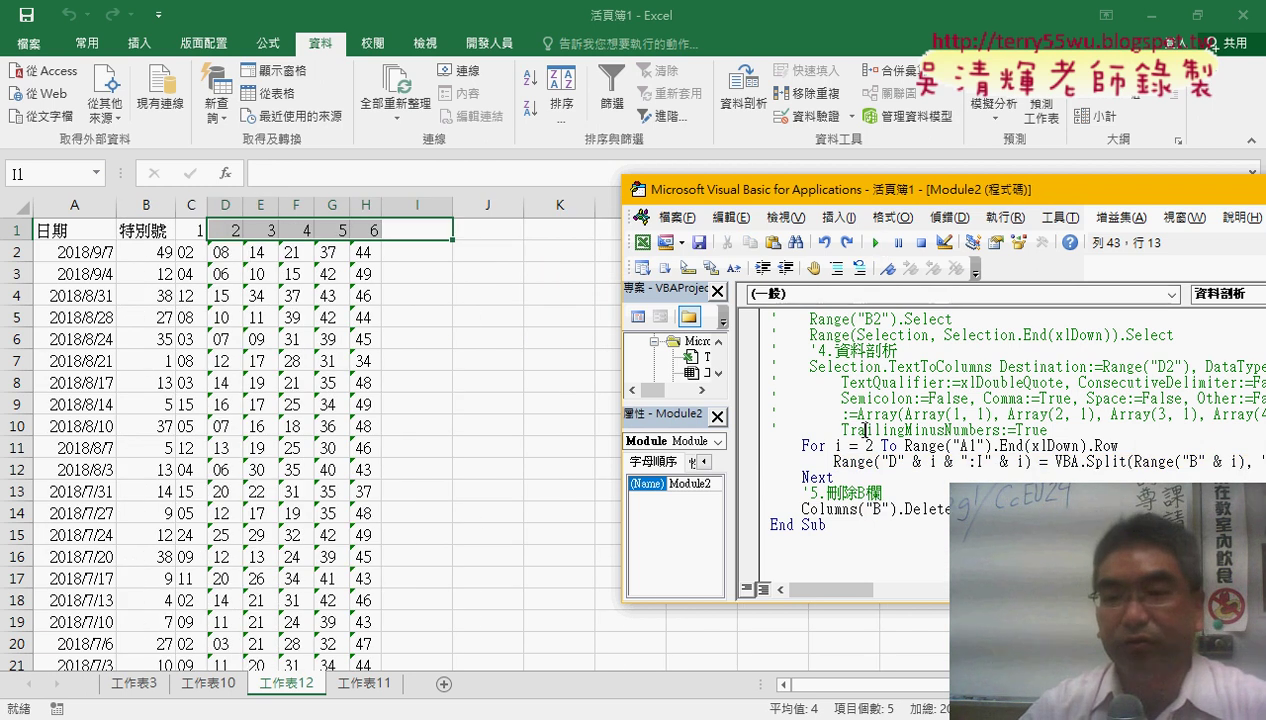
pyautogui.scroll(5, 855, 425)
pyautogui.scroll(2, 855, 425)
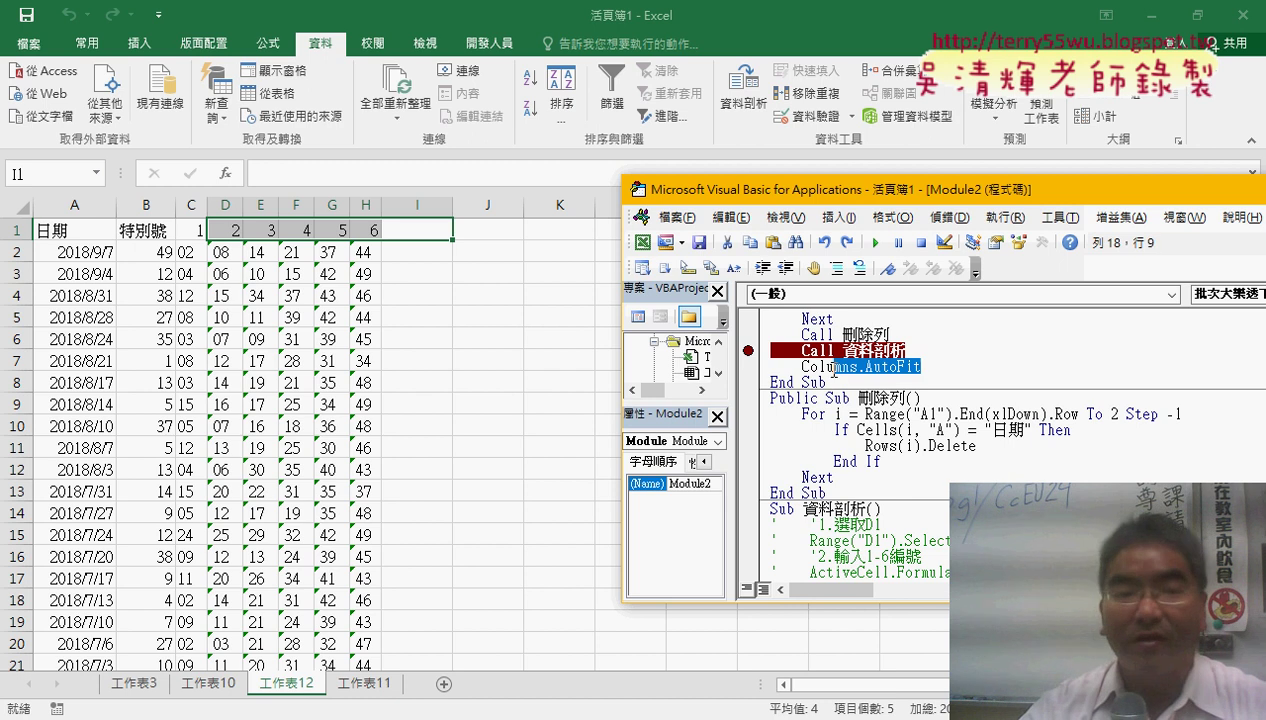
pyautogui.moveTo(919, 357); pyautogui.dragTo(709, 374)
# Step: Inspect the split results on 工作表12, including cell H10 holding 48
pyautogui.hotkey('alt', 'F11')
pyautogui.click(546, 417)
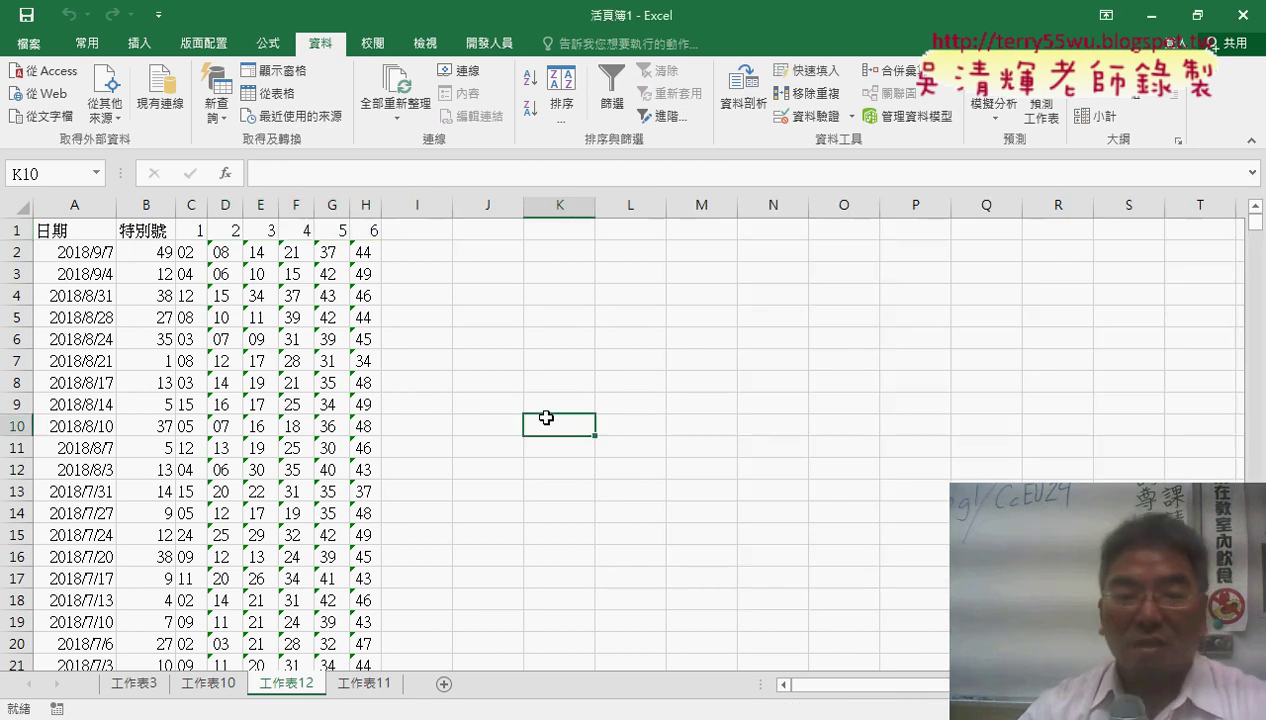
pyautogui.click(358, 414)
pyautogui.scroll(-6, 364, 440)
pyautogui.scroll(-3, 364, 450)
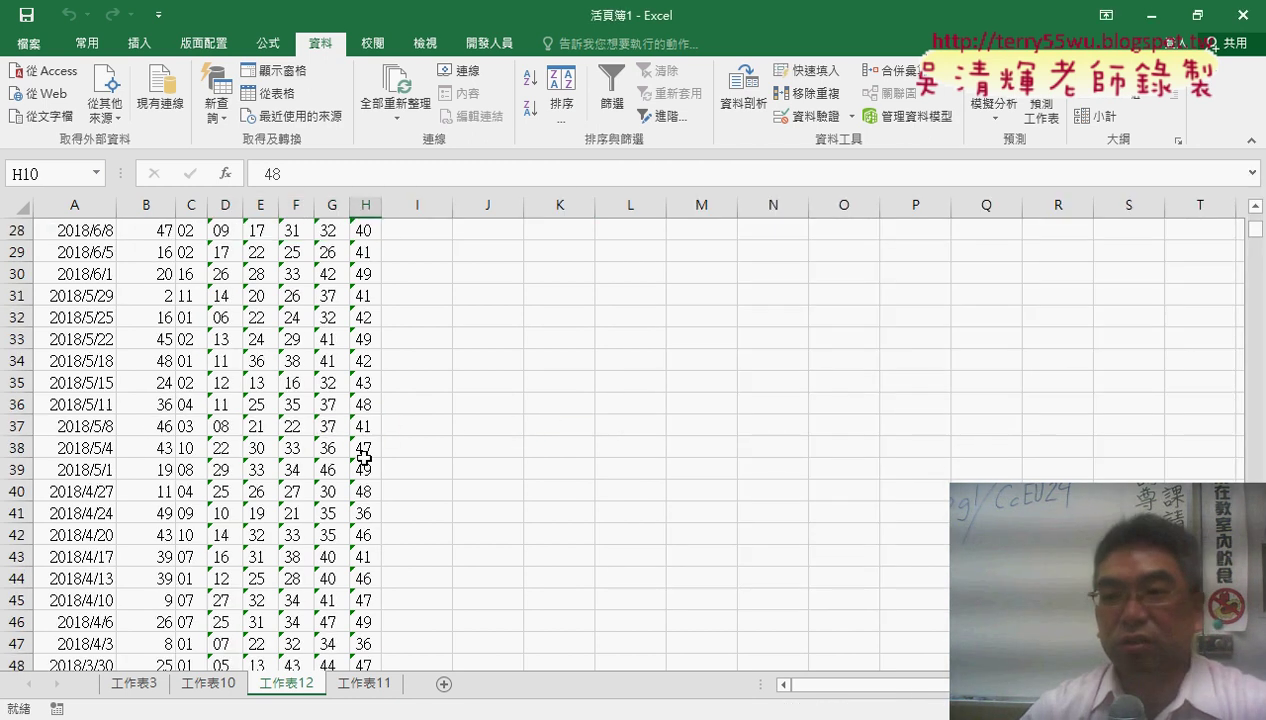
pyautogui.moveTo(1255, 232); pyautogui.dragTo(1260, 226)
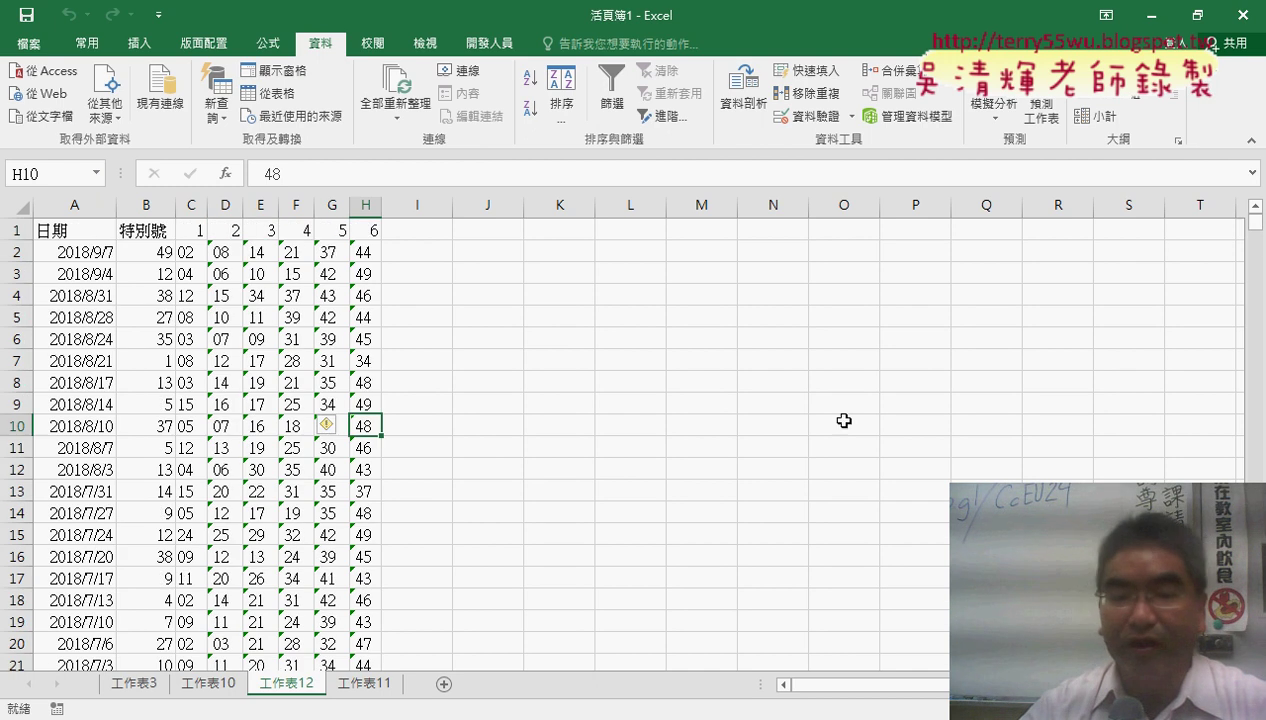
# Step: Return to the VBA editor and maximize its code window
pyautogui.click(412, 719)
pyautogui.click(519, 663)
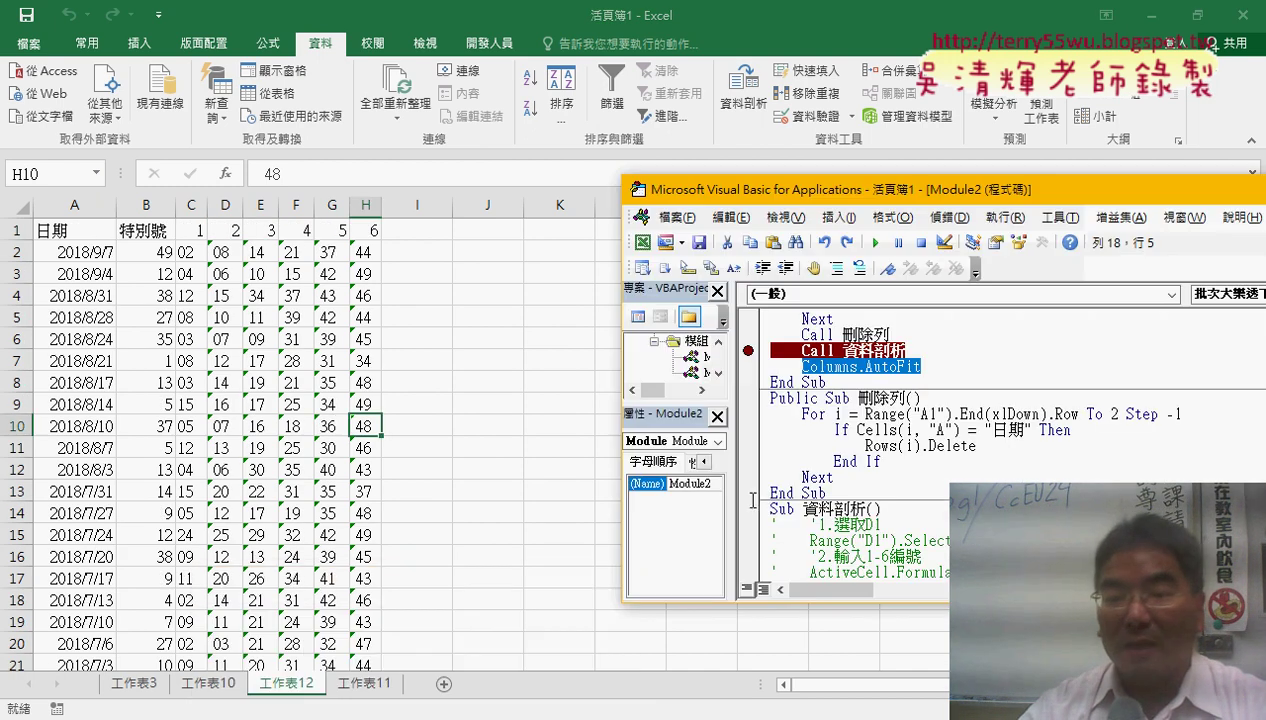
pyautogui.scroll(-3, 857, 436)
pyautogui.scroll(-2, 857, 436)
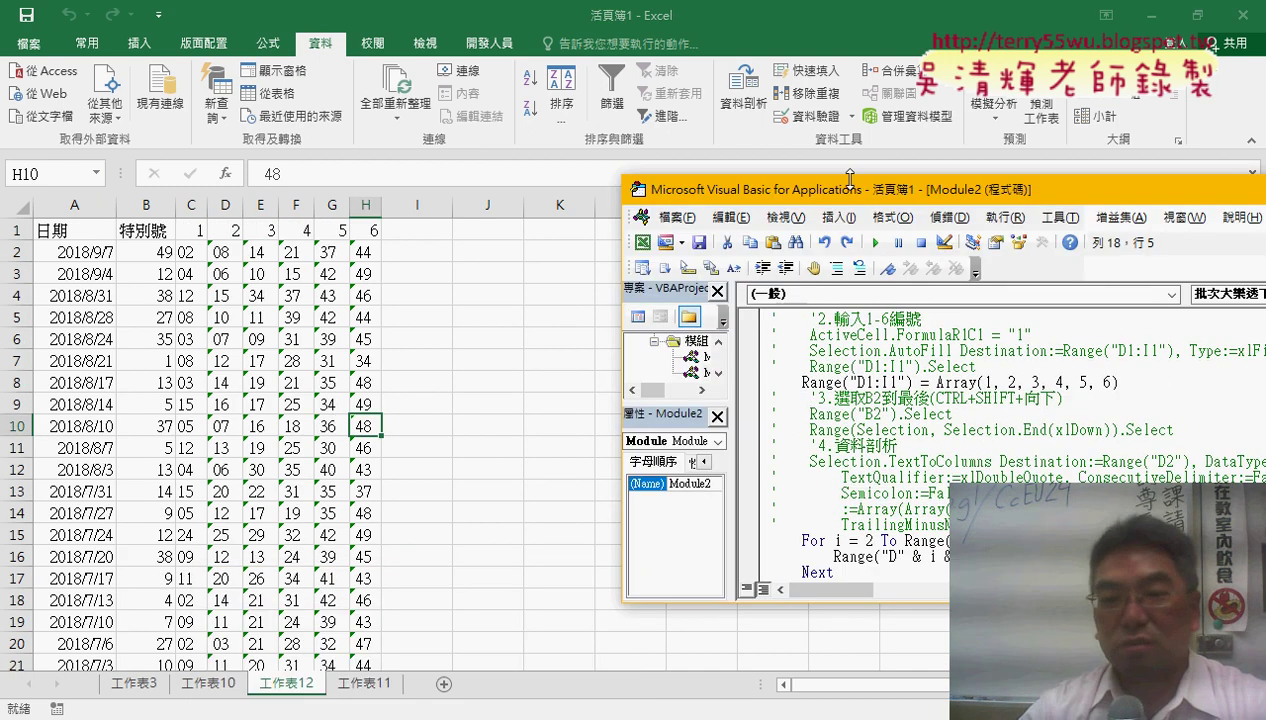
pyautogui.doubleClick(851, 196)
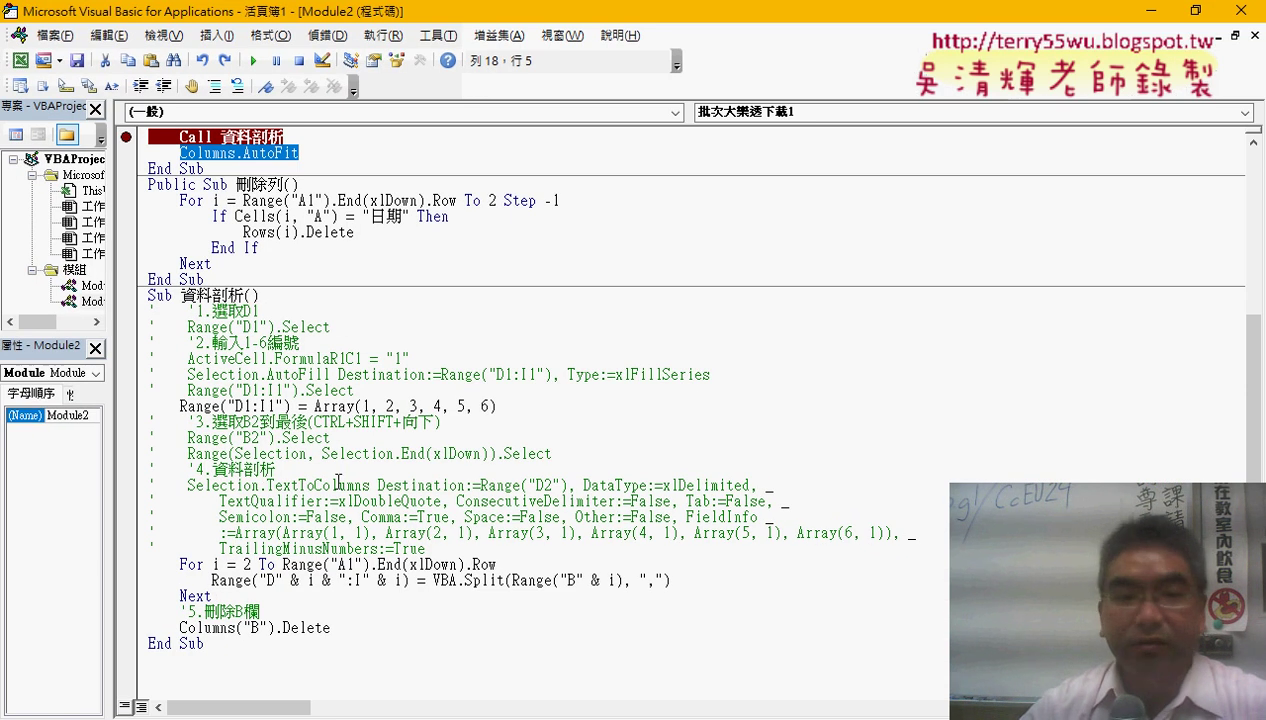
# Step: Delete the commented recorded steps 1–2 and 3–4 from 資料剖析
pyautogui.moveTo(354, 390); pyautogui.dragTo(118, 318)
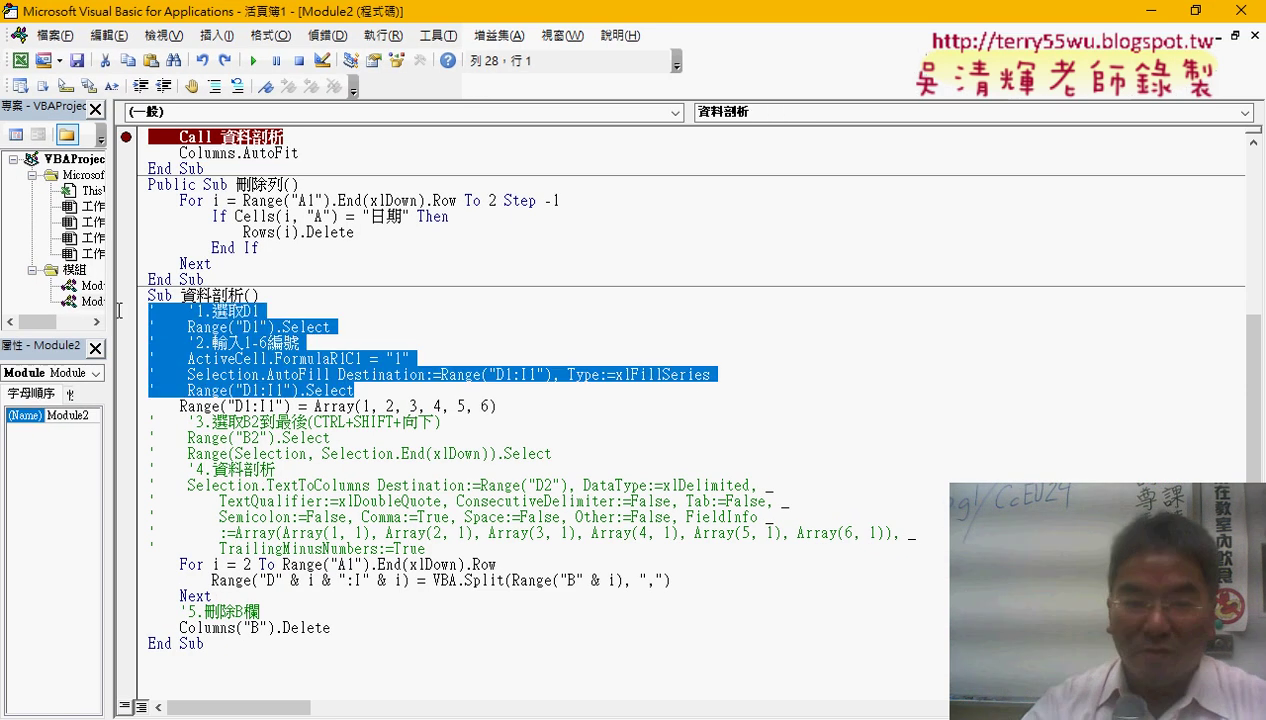
pyautogui.press('Delete')
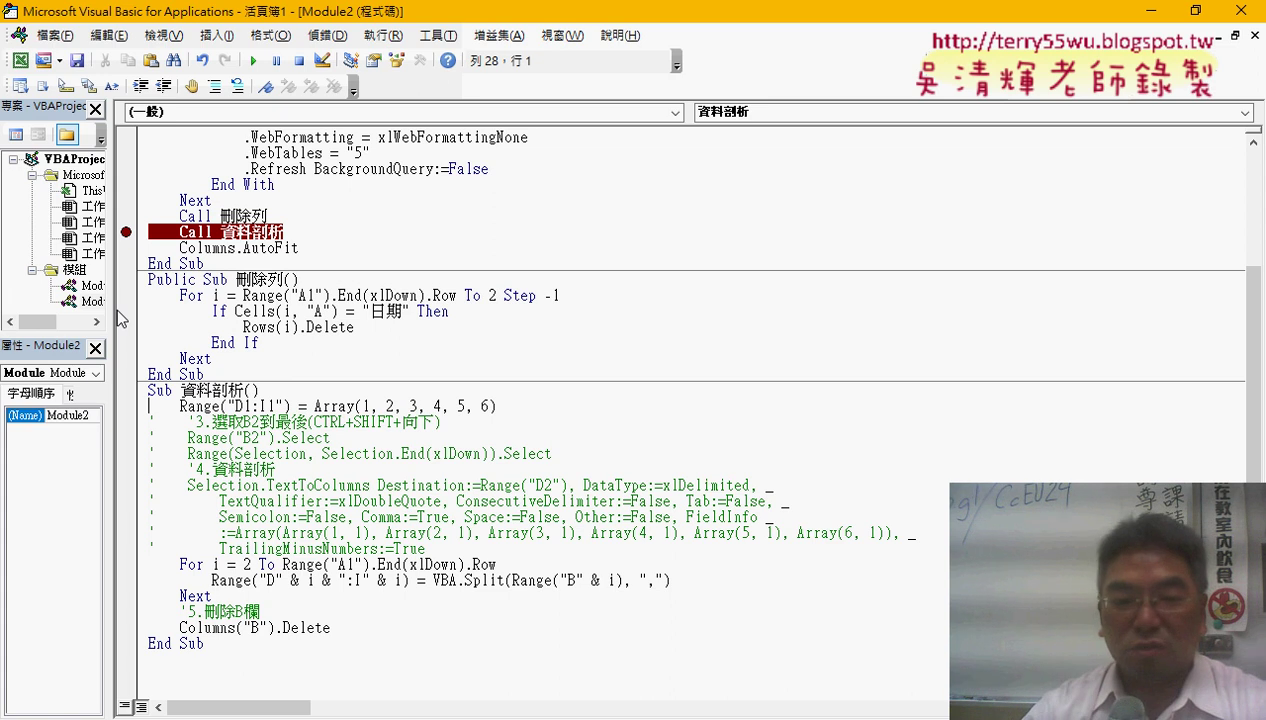
pyautogui.moveTo(426, 549); pyautogui.dragTo(143, 417)
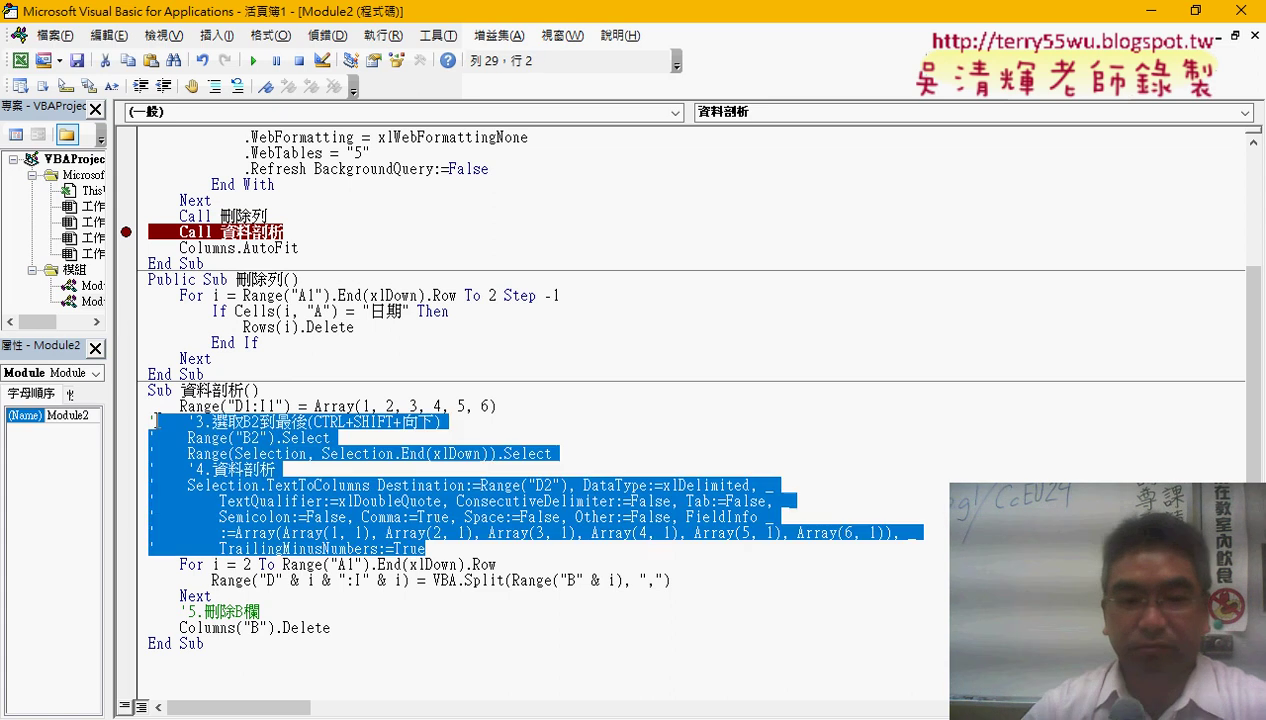
pyautogui.press('Delete')
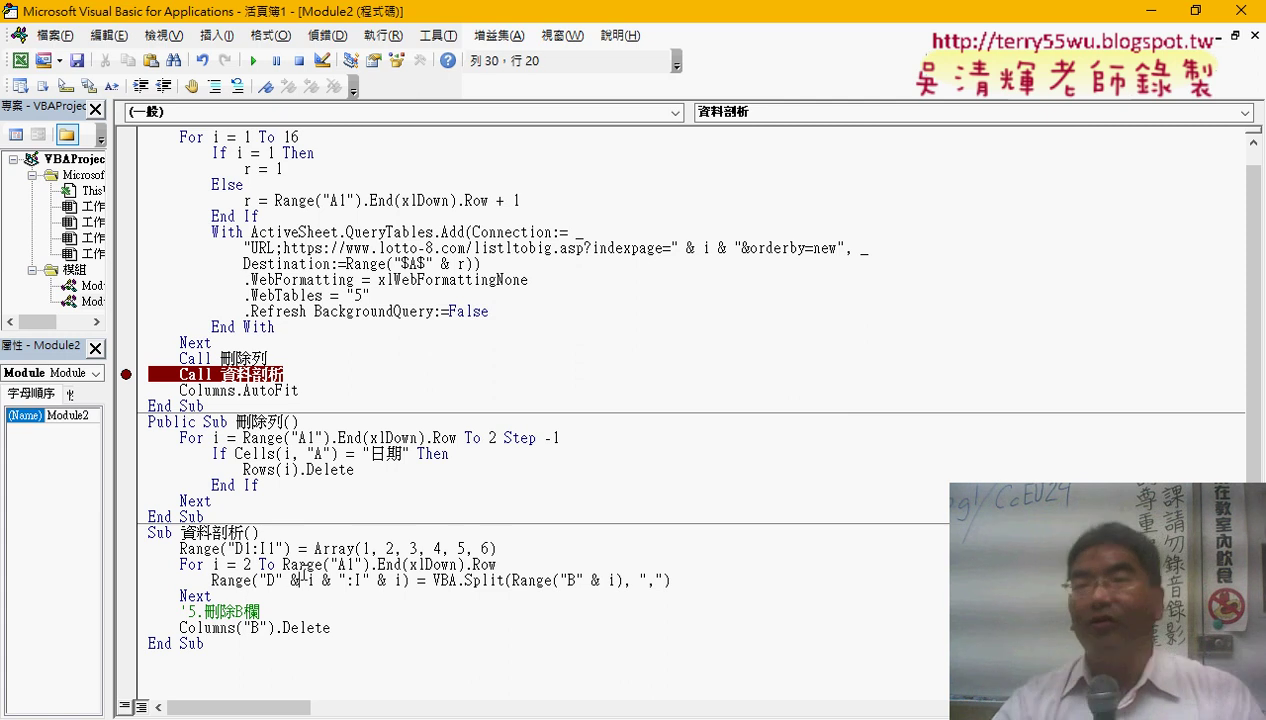
pyautogui.click(327, 615)
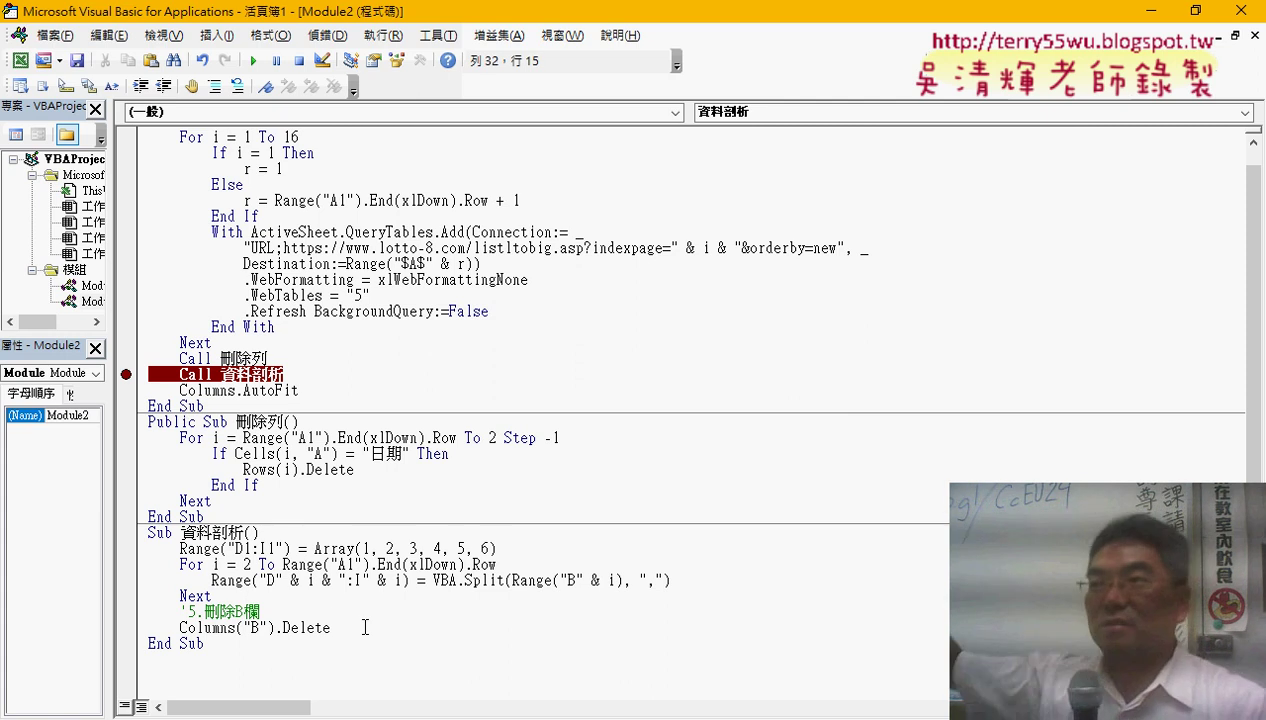